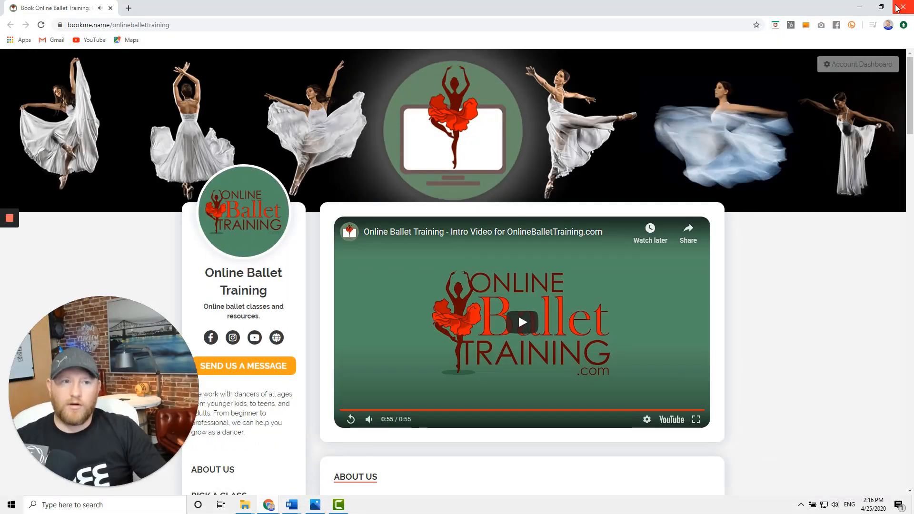
# Switch to Camtasia and survey the clips across the project timeline
pyautogui.click(864, 8)
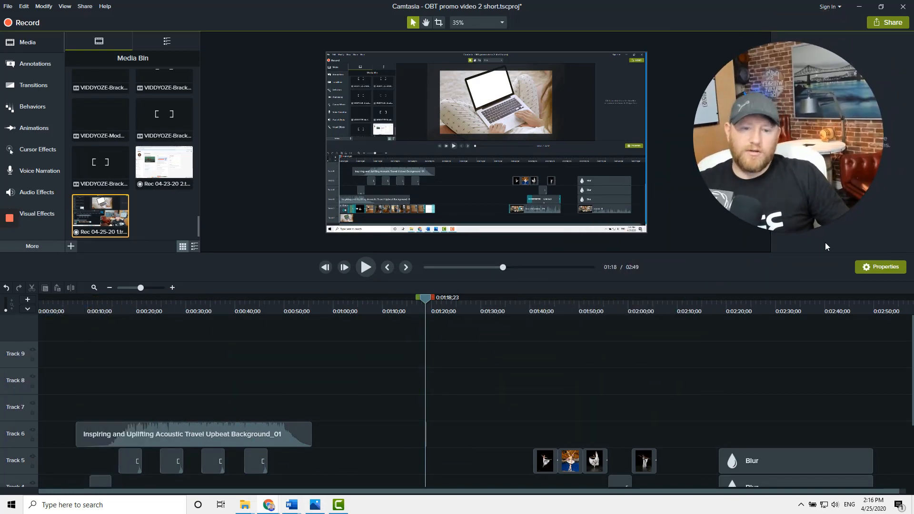
pyautogui.scroll(-4, 371, 393)
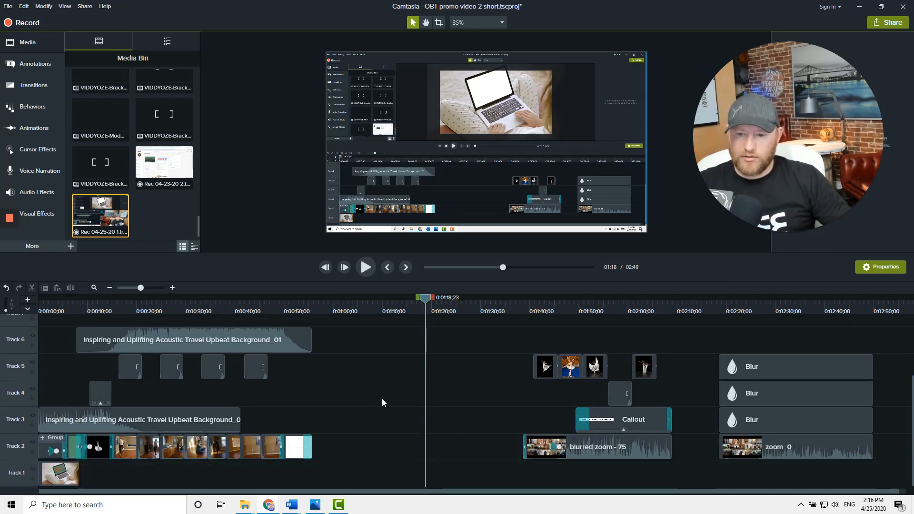
pyautogui.moveTo(501, 350); pyautogui.dragTo(885, 468)
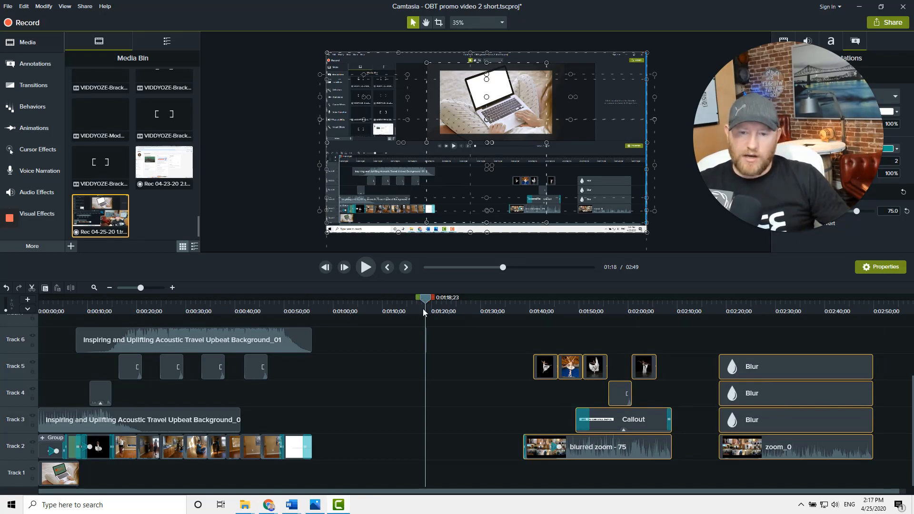
pyautogui.moveTo(426, 304); pyautogui.dragTo(312, 310)
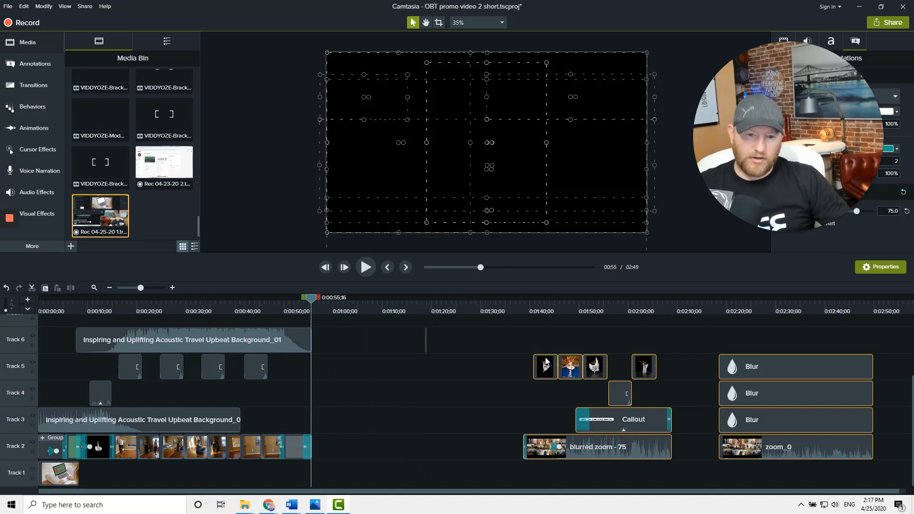
pyautogui.click(471, 361)
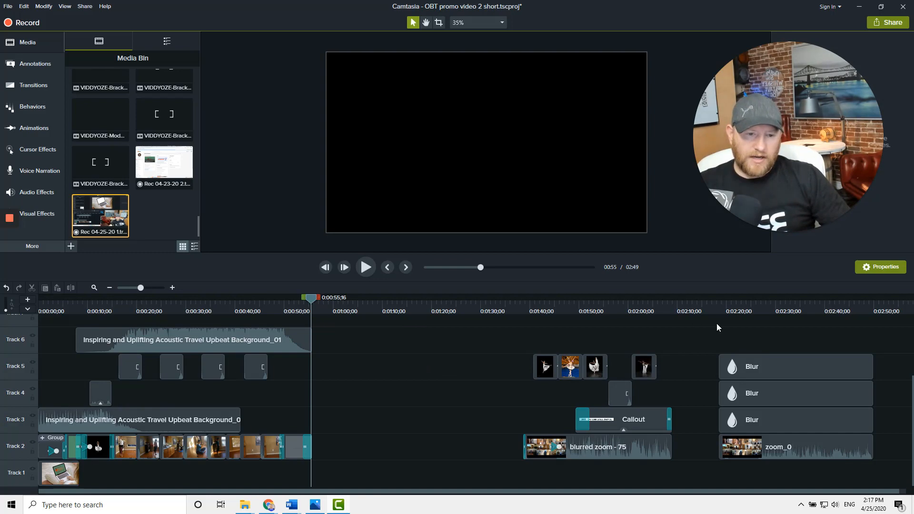
# Scrub through and preview the ending section of the timeline, then return the playhead to about 0:55
pyautogui.click(719, 311)
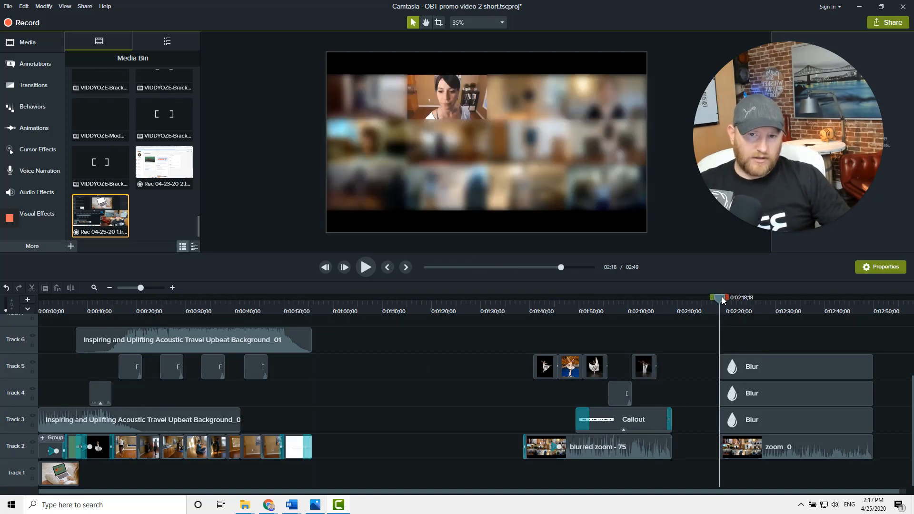
pyautogui.moveTo(723, 300); pyautogui.dragTo(812, 315)
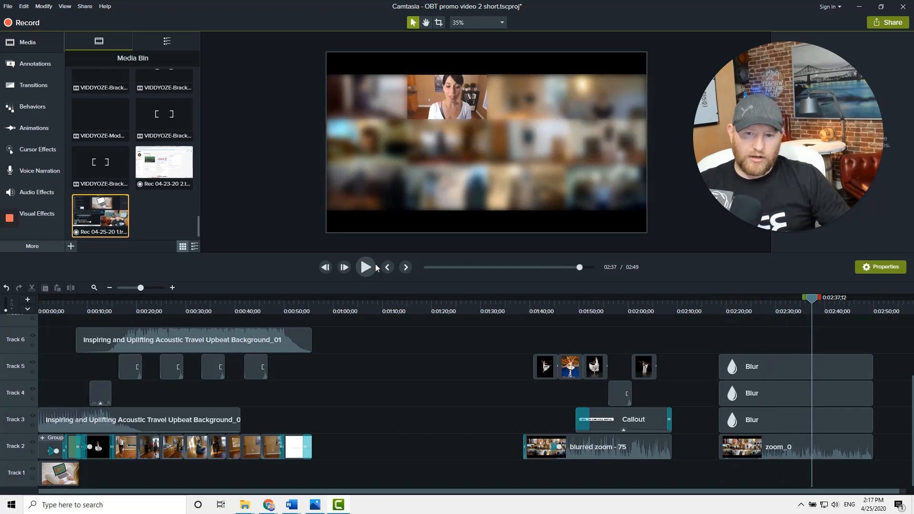
pyautogui.click(366, 267)
pyautogui.press('space')
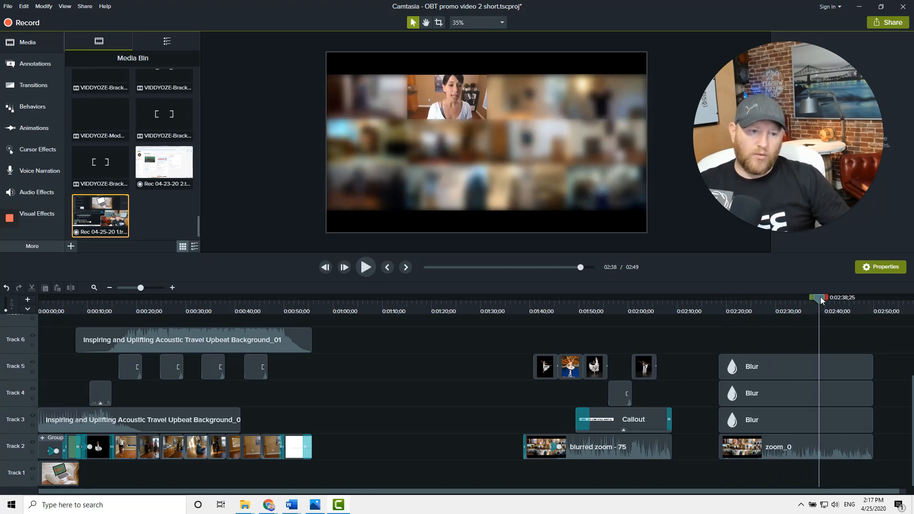
pyautogui.click(313, 307)
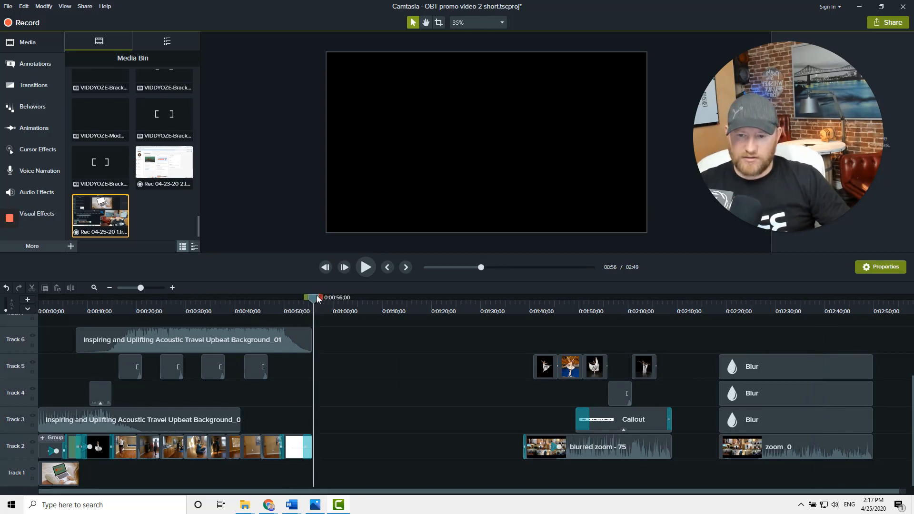
pyautogui.moveTo(316, 295); pyautogui.dragTo(315, 296)
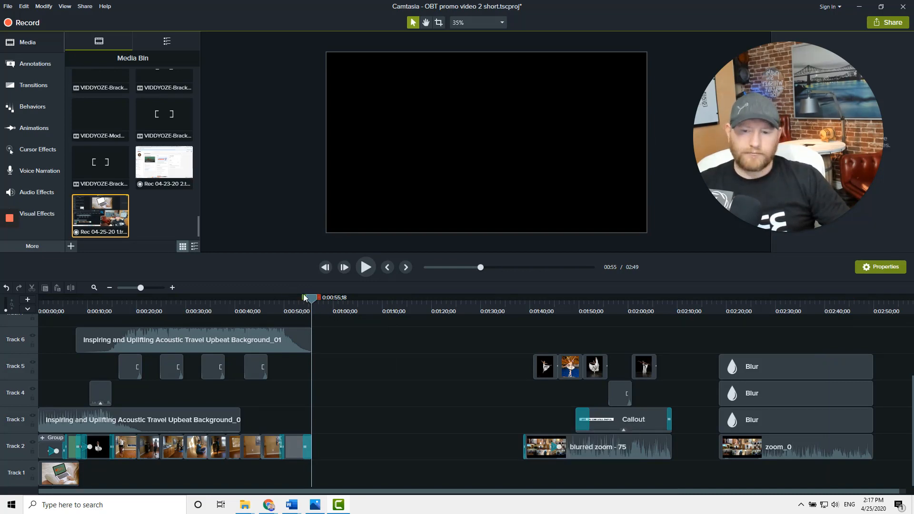
pyautogui.moveTo(306, 300); pyautogui.dragTo(28, 311)
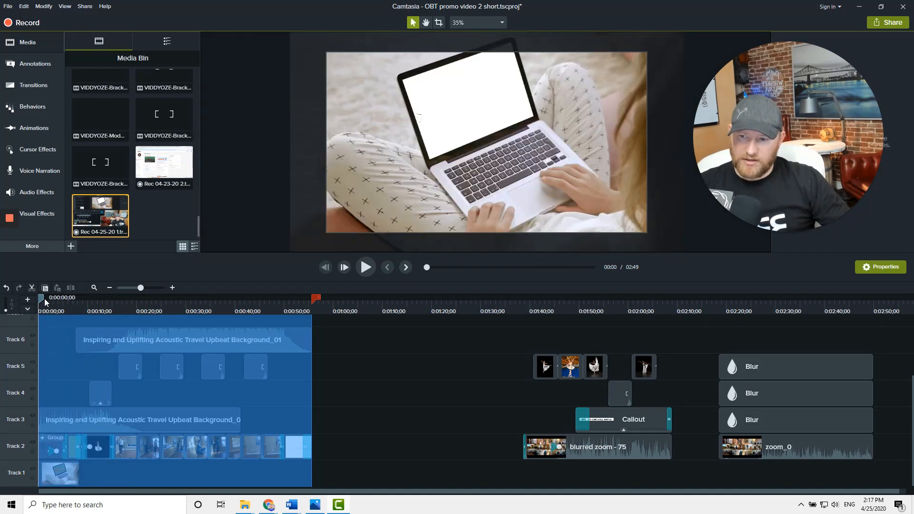
pyautogui.rightClick(258, 436)
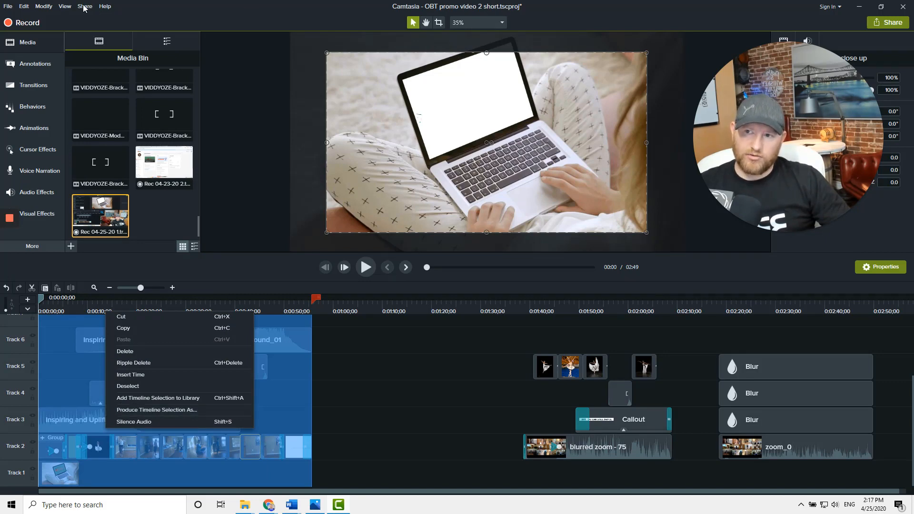
pyautogui.click(384, 311)
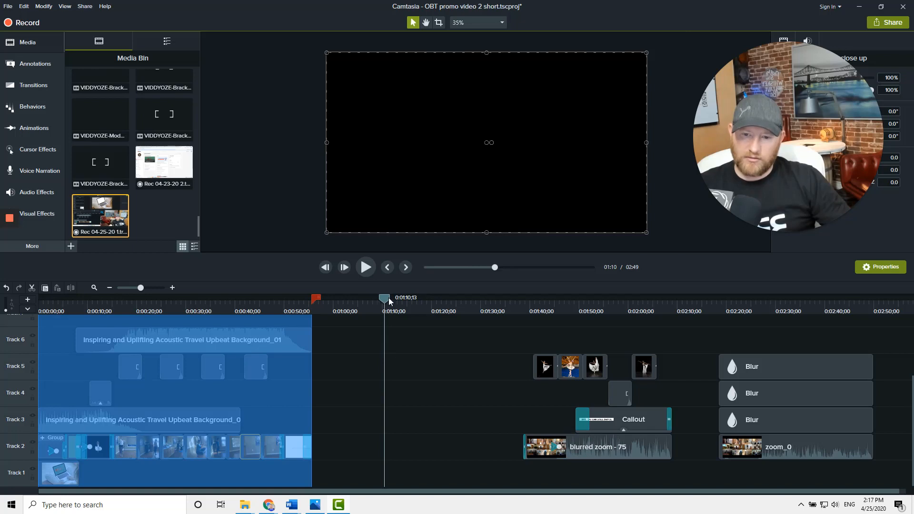
pyautogui.doubleClick(389, 298)
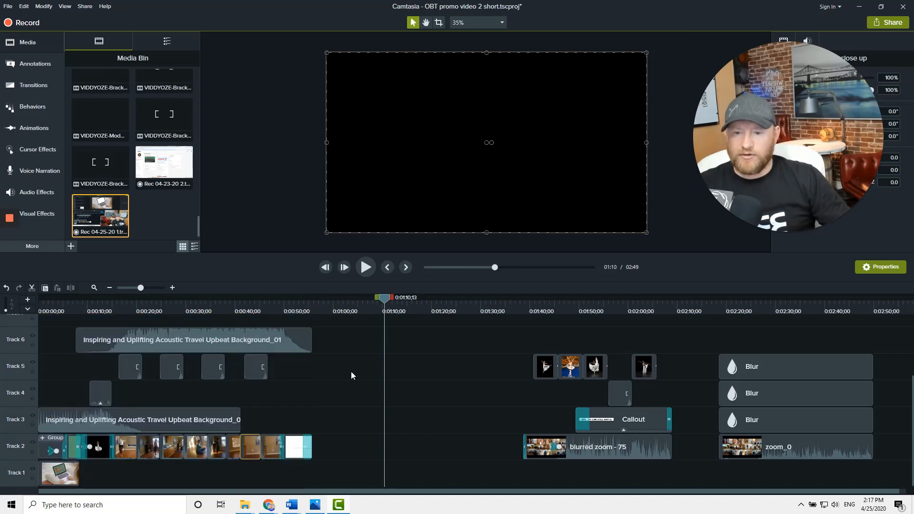
# Add an audio point near the start of the background music clip on Track 3
pyautogui.scroll(2, 337, 395)
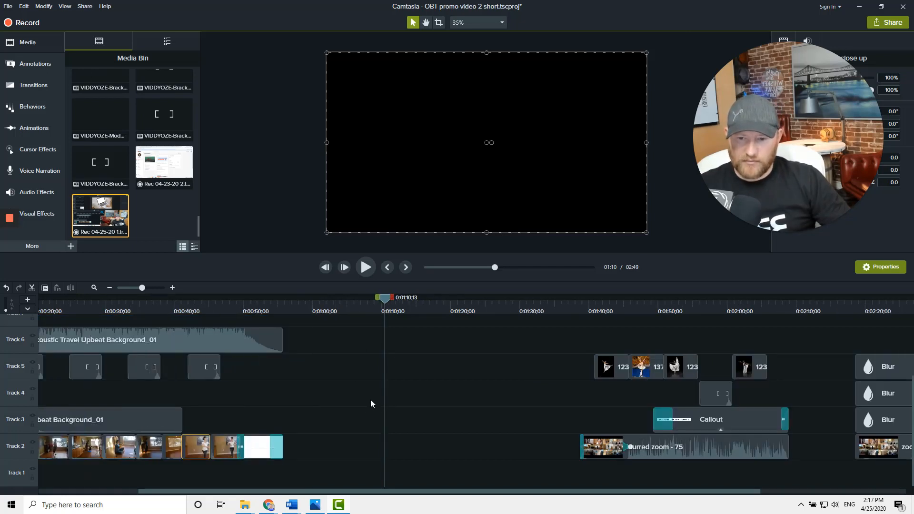
pyautogui.scroll(1, 370, 399)
pyautogui.moveTo(267, 492); pyautogui.dragTo(143, 496)
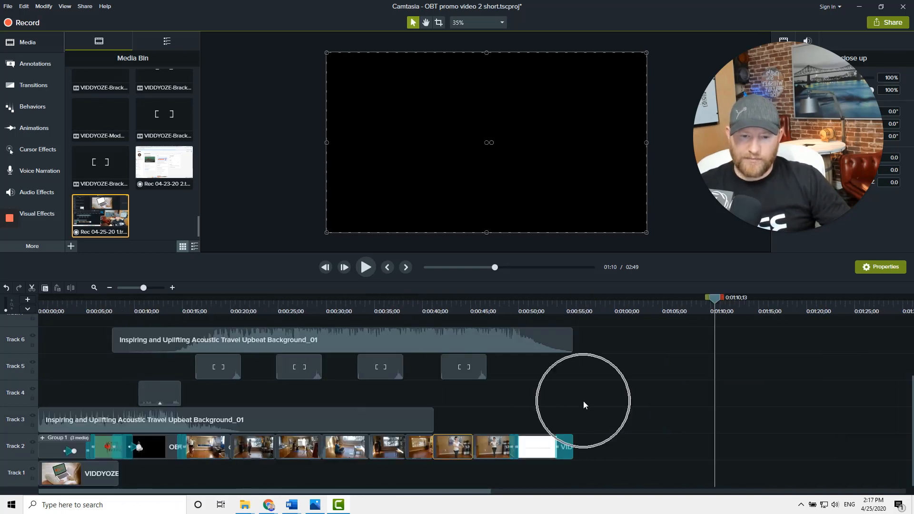
pyautogui.scroll(1, 585, 402)
pyautogui.moveTo(432, 494); pyautogui.dragTo(181, 491)
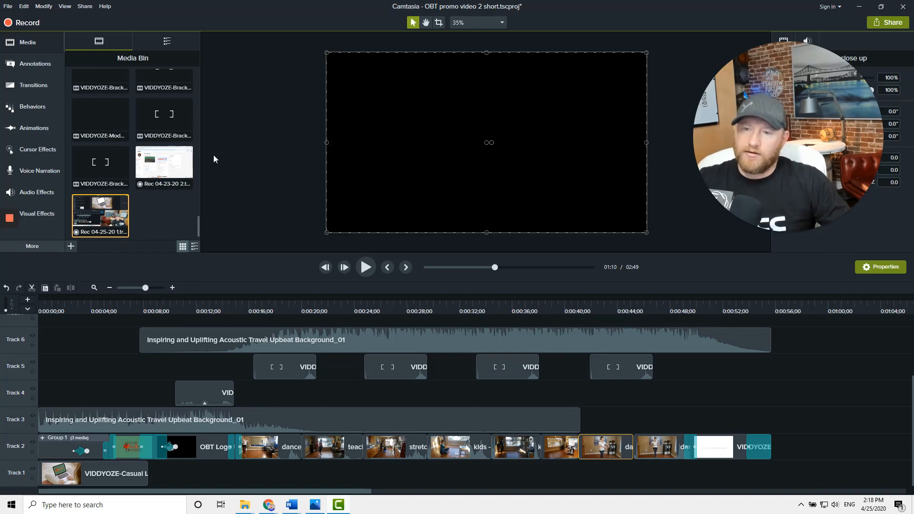
pyautogui.click(81, 309)
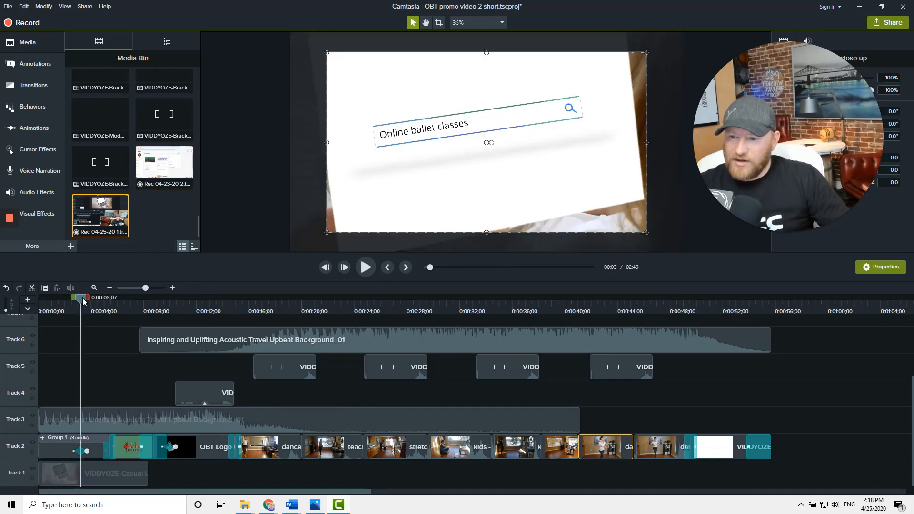
pyautogui.moveTo(79, 303); pyautogui.dragTo(30, 309)
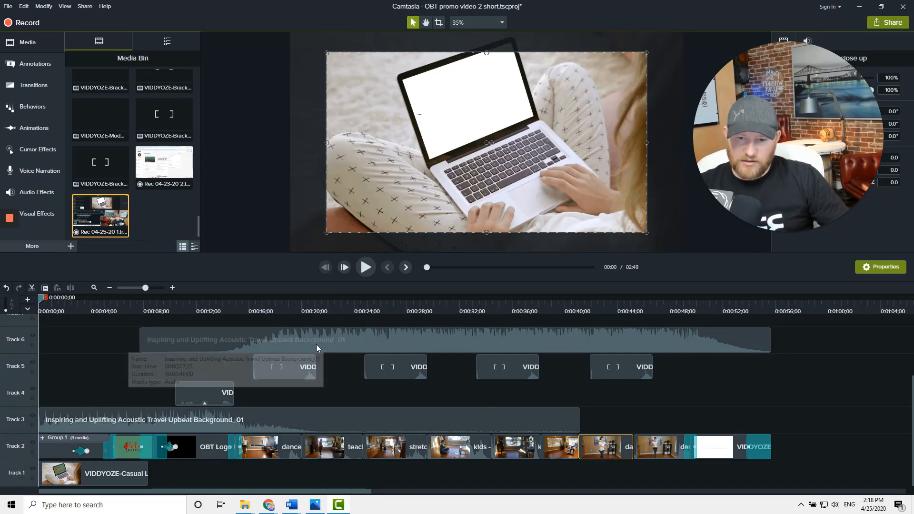
pyautogui.rightClick(106, 418)
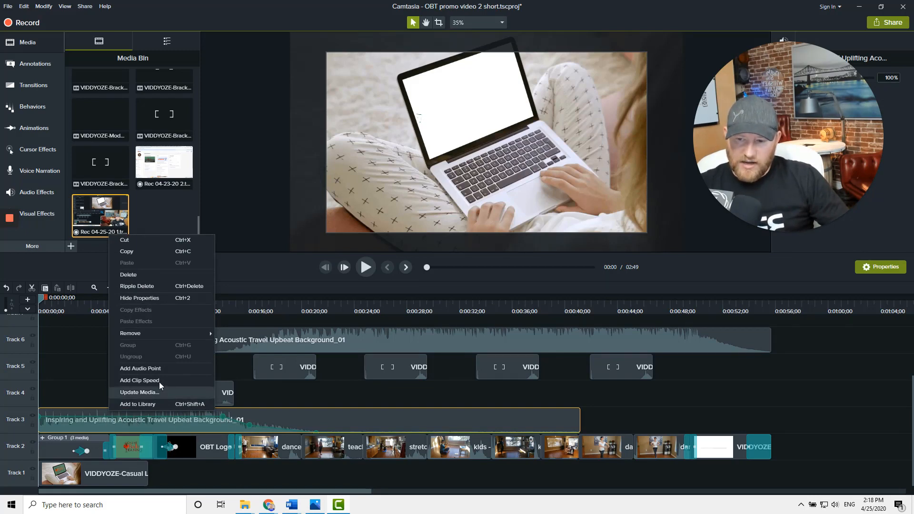
pyautogui.click(158, 370)
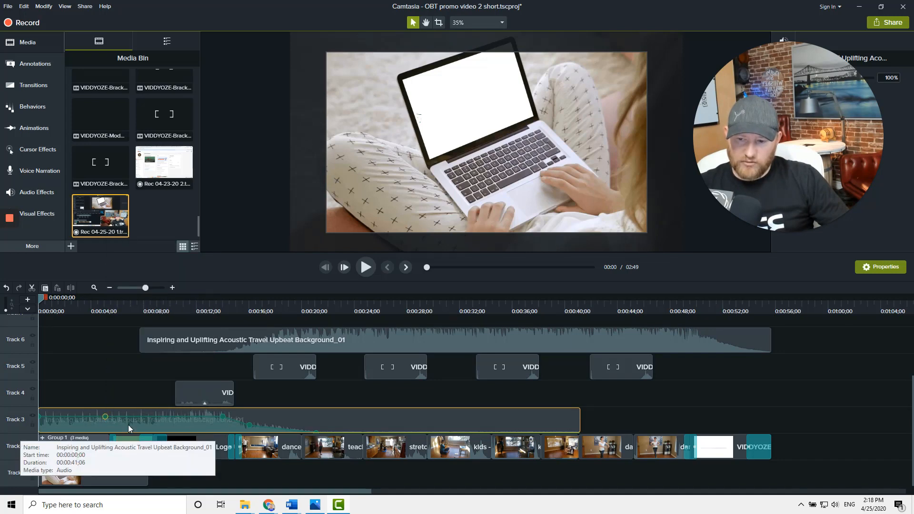
pyautogui.moveTo(105, 419); pyautogui.dragTo(113, 420)
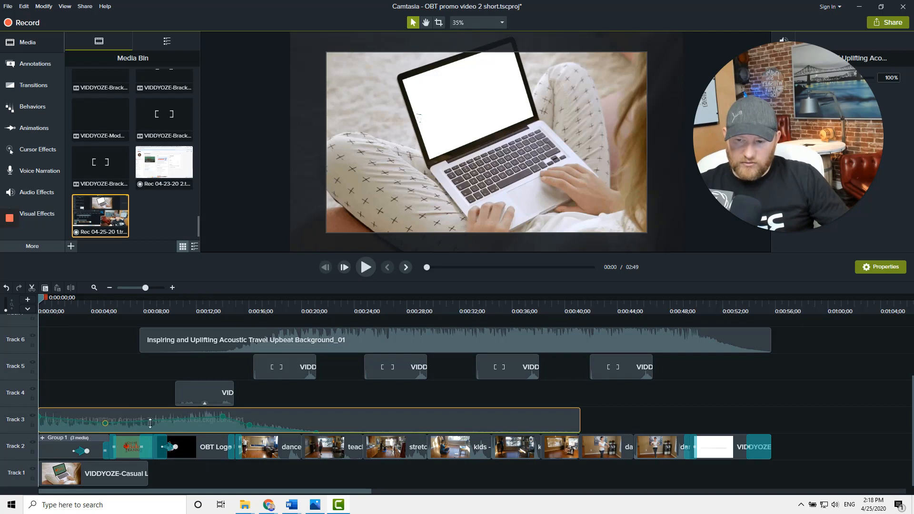
pyautogui.rightClick(69, 417)
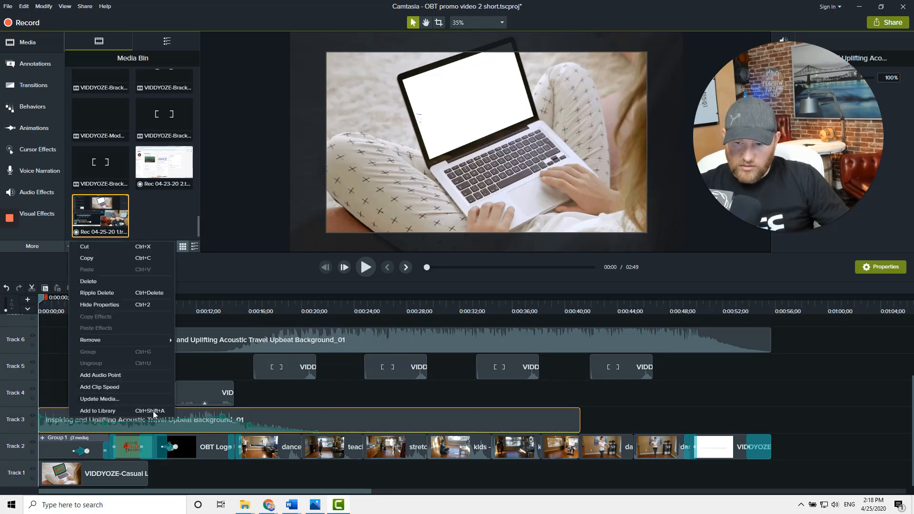
pyautogui.click(184, 417)
pyautogui.moveTo(179, 420); pyautogui.dragTo(177, 431)
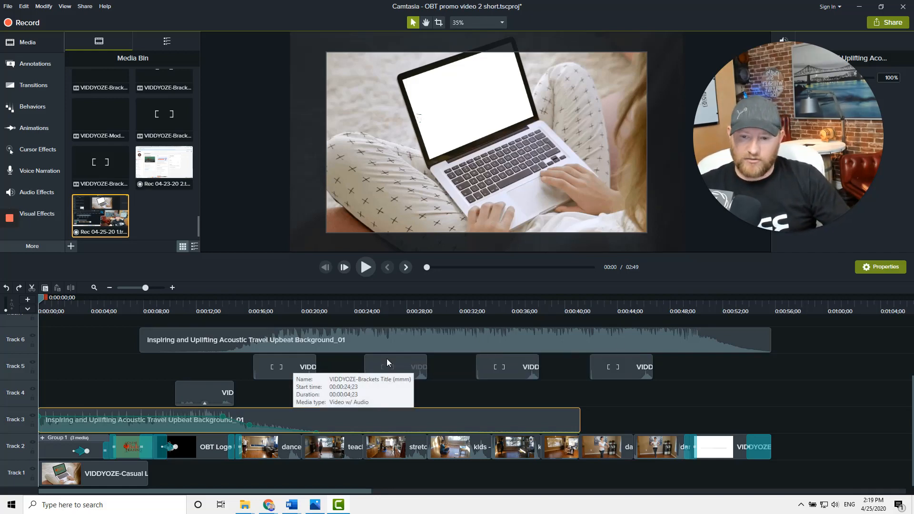
pyautogui.click(50, 308)
pyautogui.moveTo(50, 303); pyautogui.dragTo(33, 305)
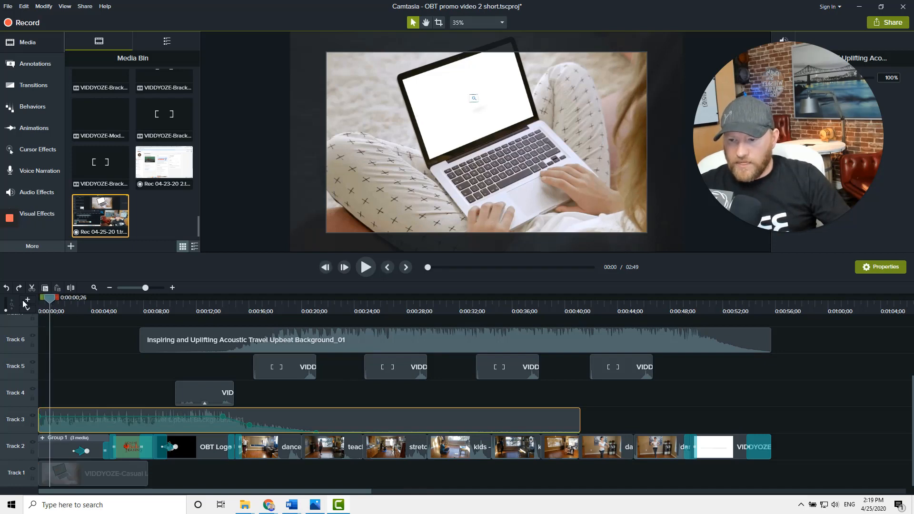
pyautogui.click(115, 360)
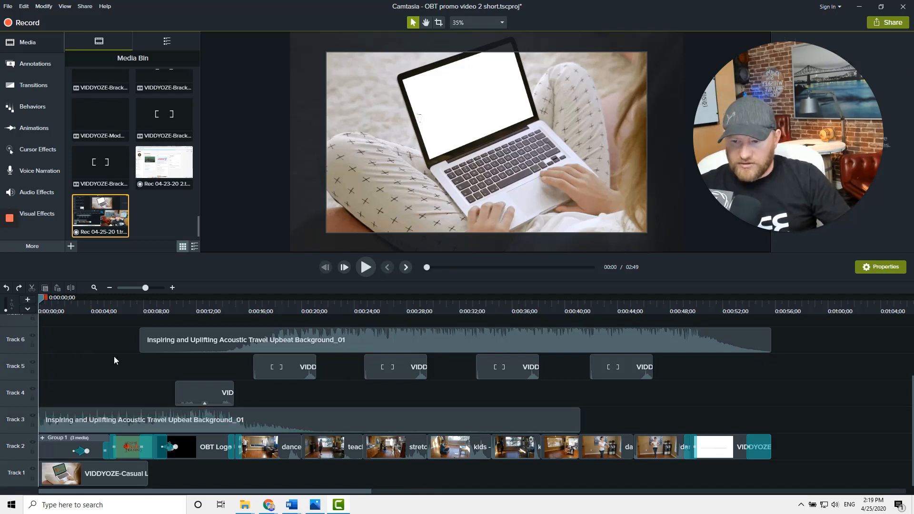
# Select all clips and shift them about 4 seconds later, leaving the laptop clip on Track 1 at the start
pyautogui.hotkey('ctrl', 'a')
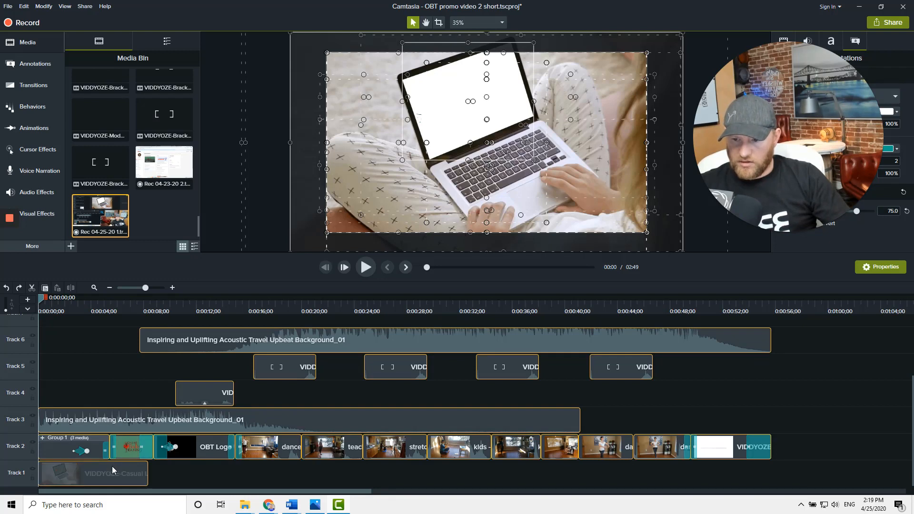
pyautogui.moveTo(97, 452); pyautogui.dragTo(148, 453)
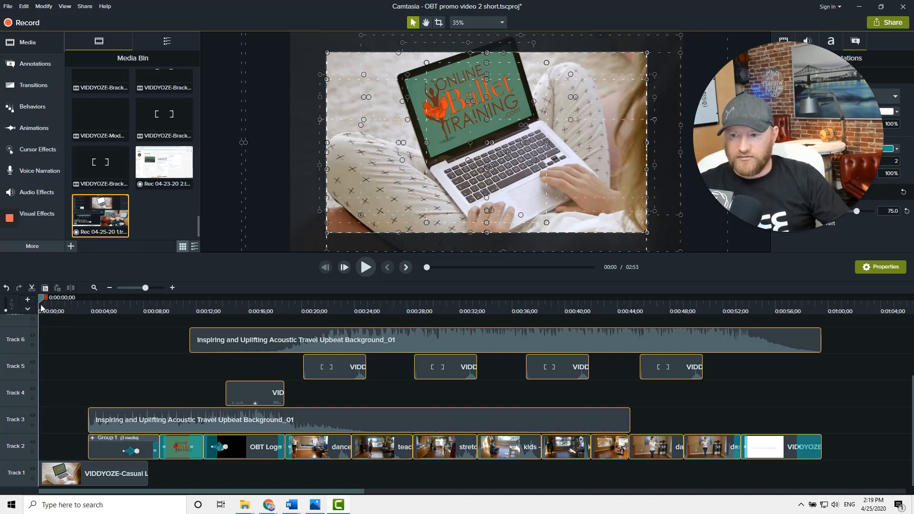
# Play the beginning of the video to preview the new intro timing
pyautogui.click(50, 326)
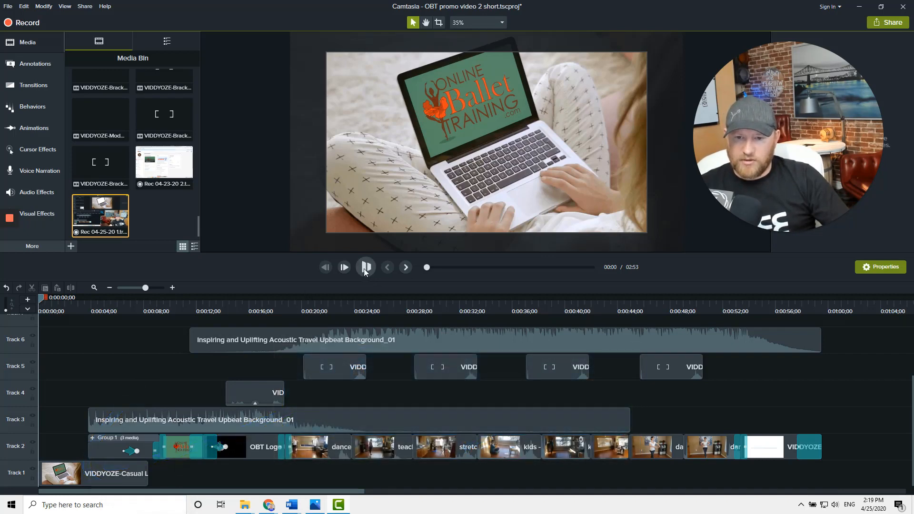
pyautogui.click(365, 268)
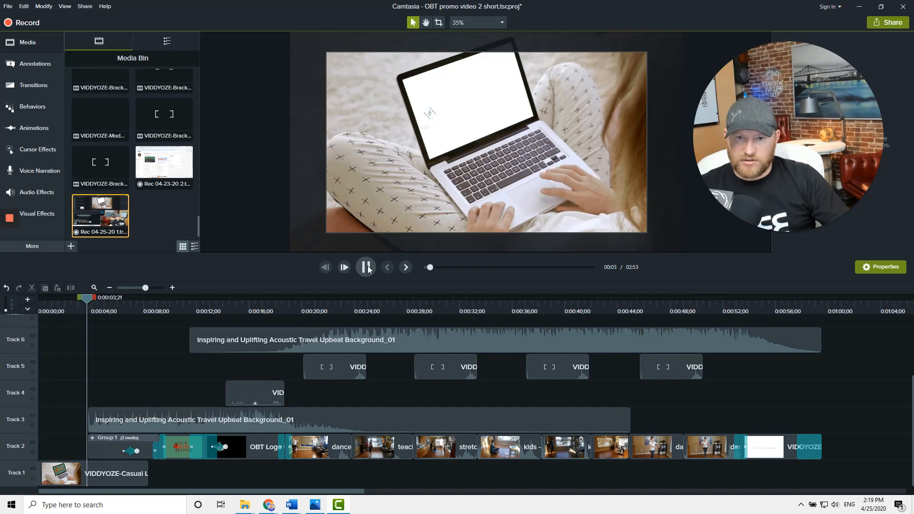
pyautogui.click(366, 267)
pyautogui.click(74, 470)
pyautogui.rightClick(76, 462)
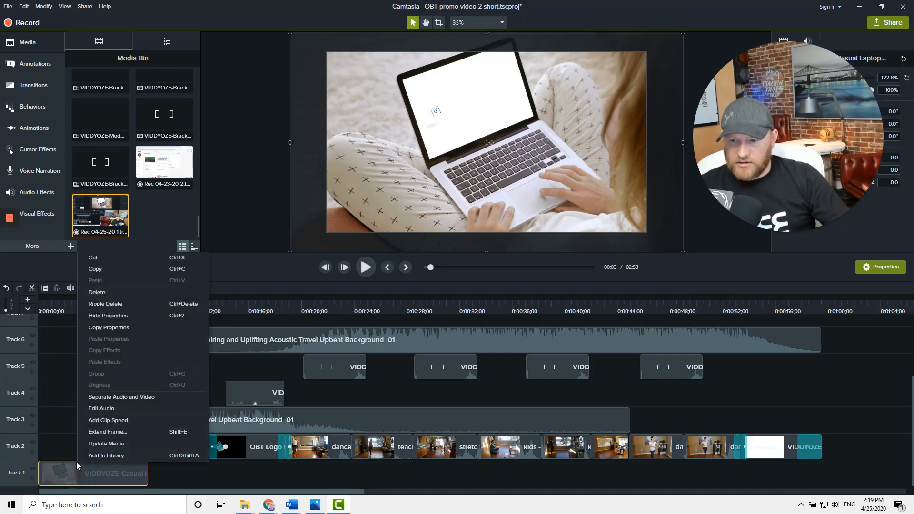
pyautogui.click(57, 434)
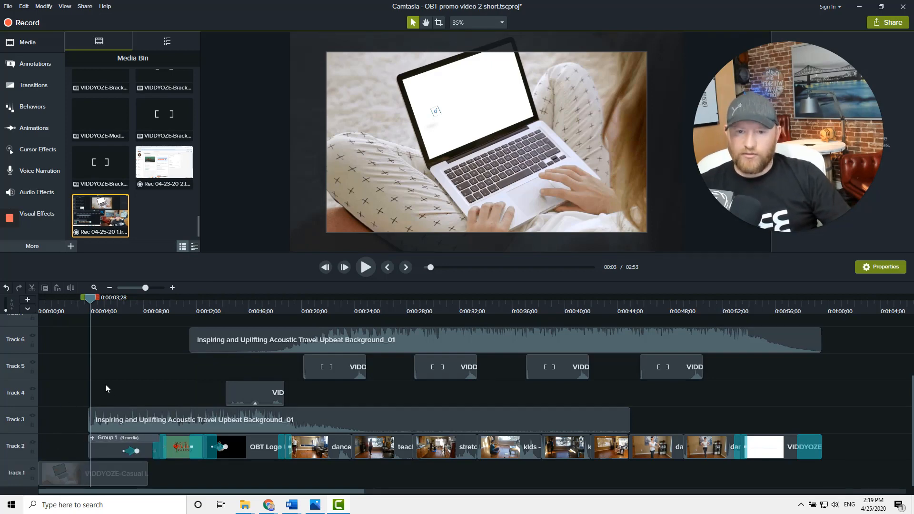
pyautogui.rightClick(80, 478)
pyautogui.click(222, 484)
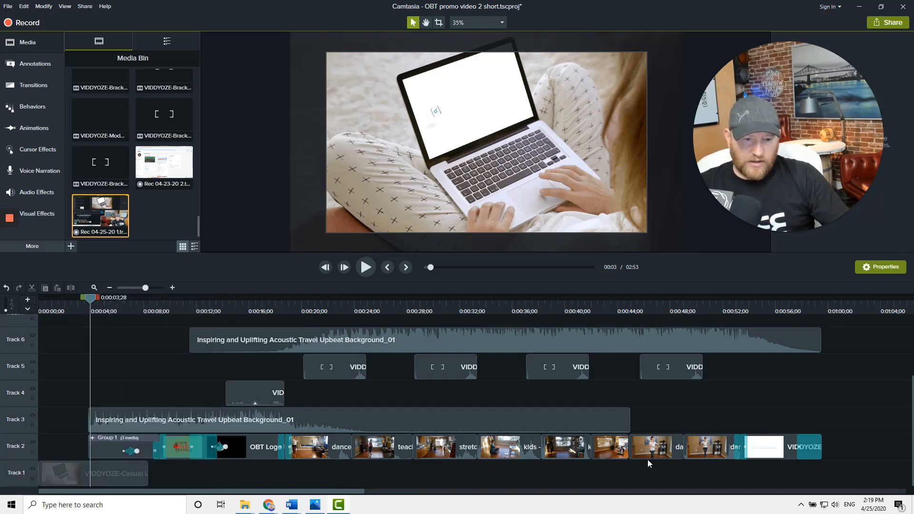
# Separate the audio and video of the dance close up clip on Track 2
pyautogui.rightClick(661, 449)
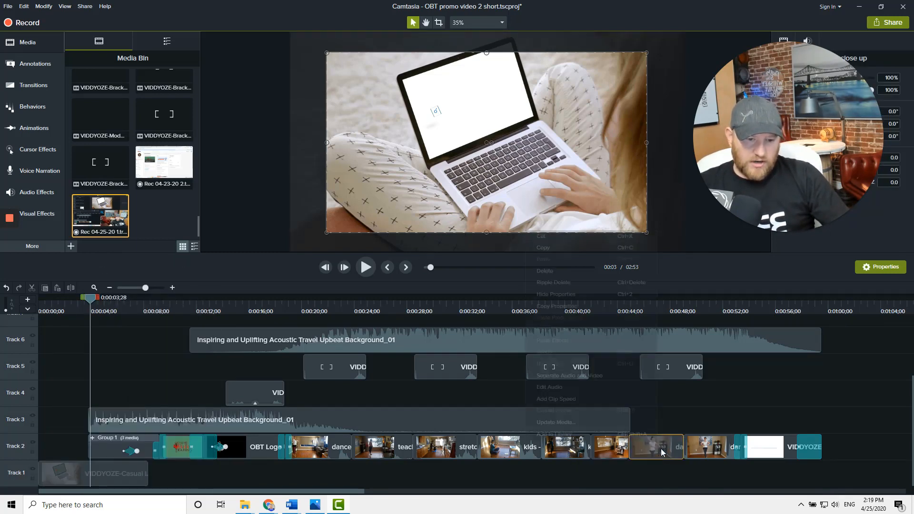
pyautogui.click(579, 376)
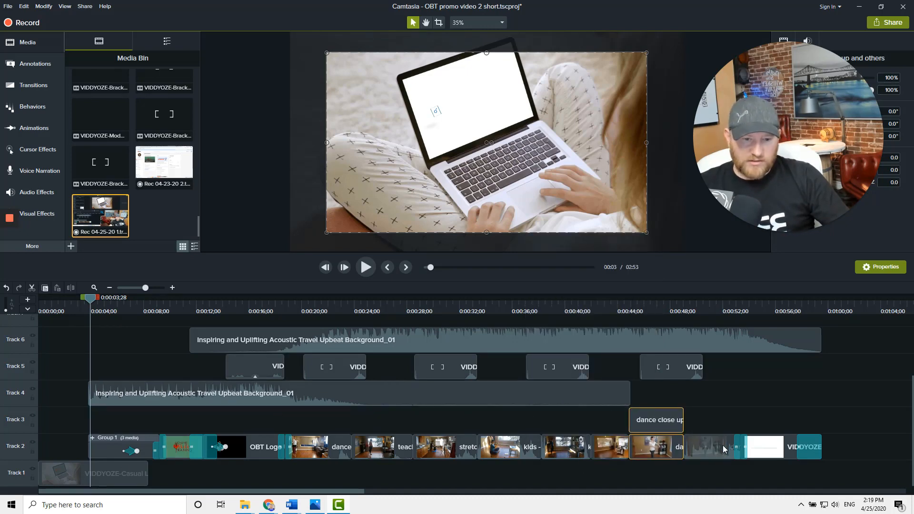
# Undo the separation of the dance close up clip's audio and video on Track 2
pyautogui.hotkey('ctrl', 'z')
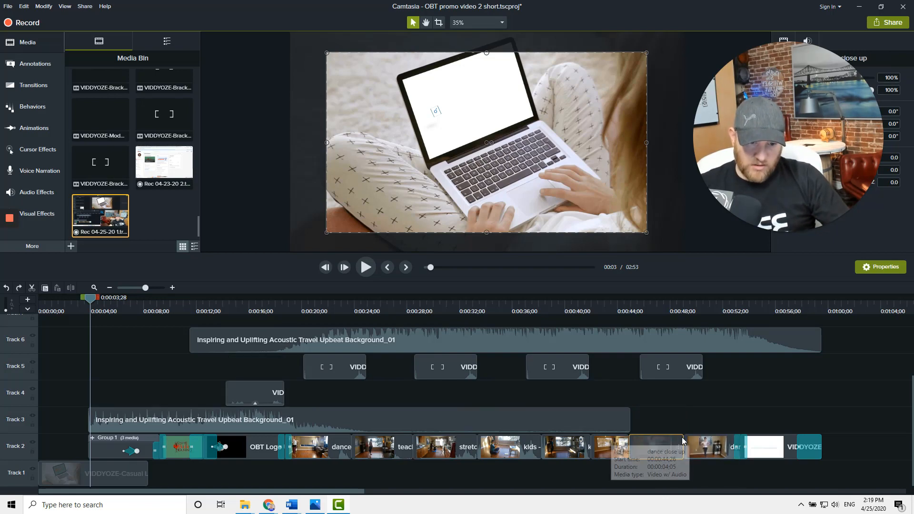
pyautogui.rightClick(660, 446)
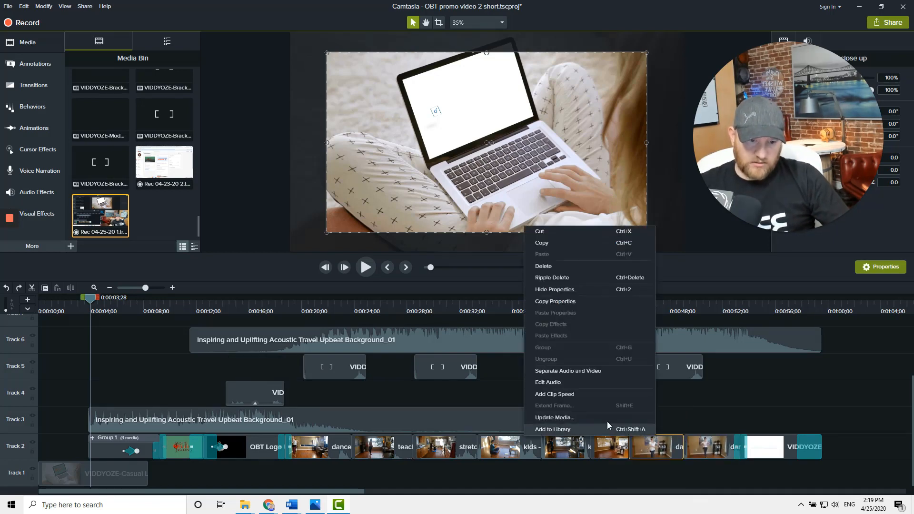
pyautogui.click(582, 386)
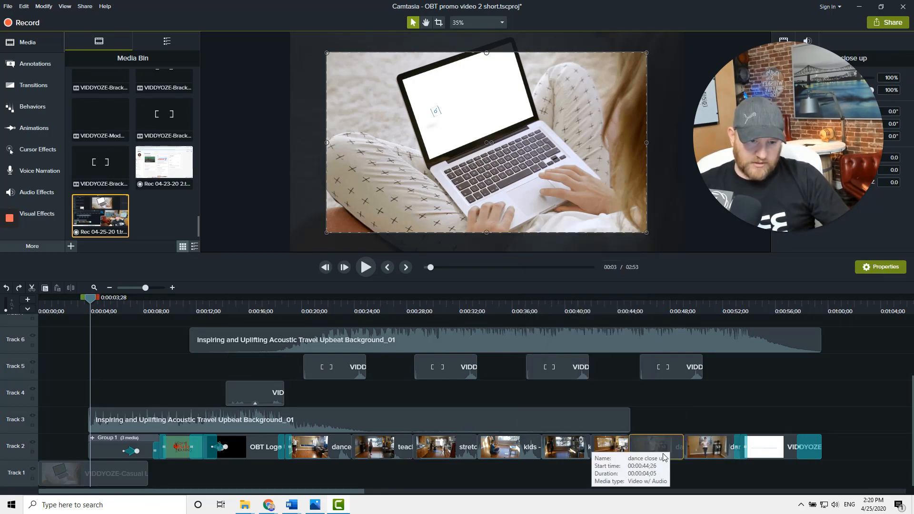
pyautogui.click(715, 422)
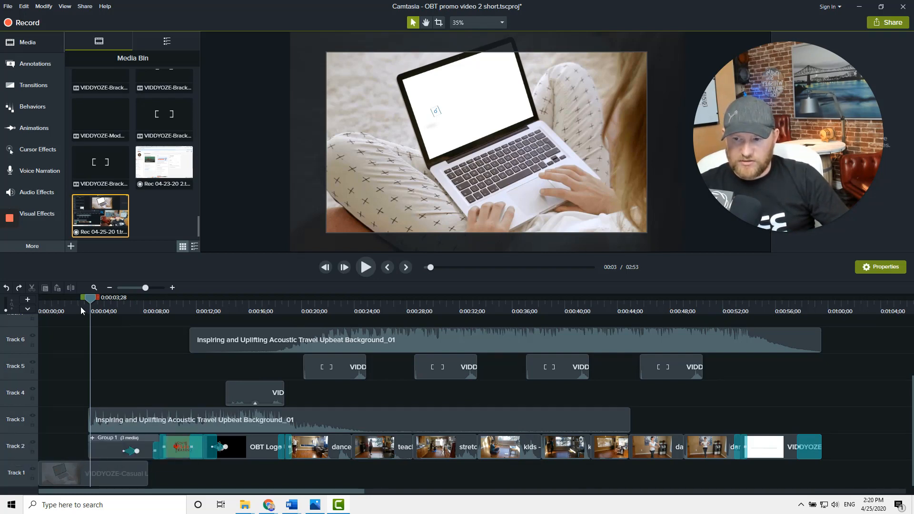
# Move Group 1 back to the start of the timeline and ungroup it into its separate intro clips
pyautogui.moveTo(90, 304); pyautogui.dragTo(56, 301)
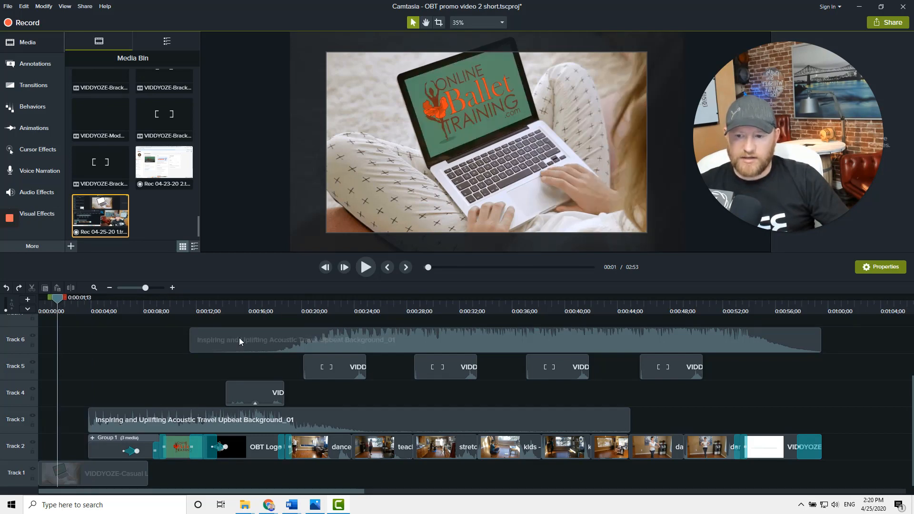
pyautogui.moveTo(109, 453); pyautogui.dragTo(48, 456)
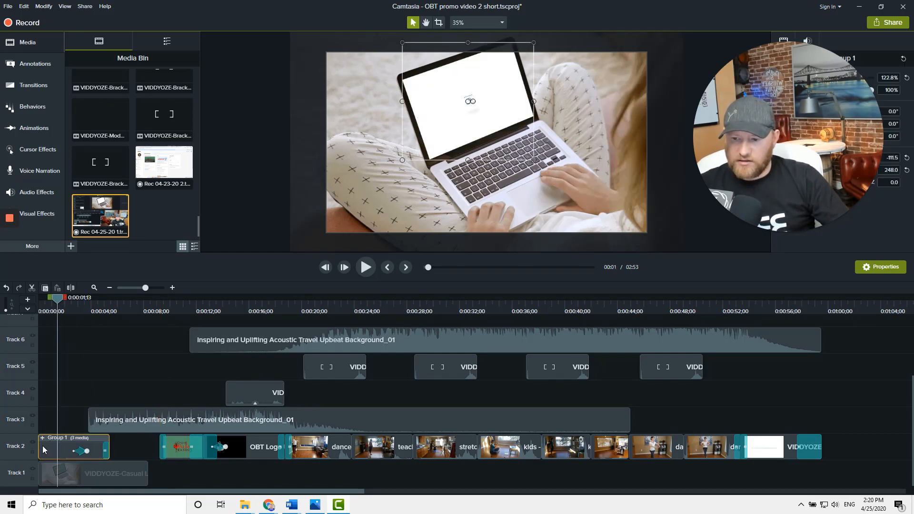
pyautogui.rightClick(51, 448)
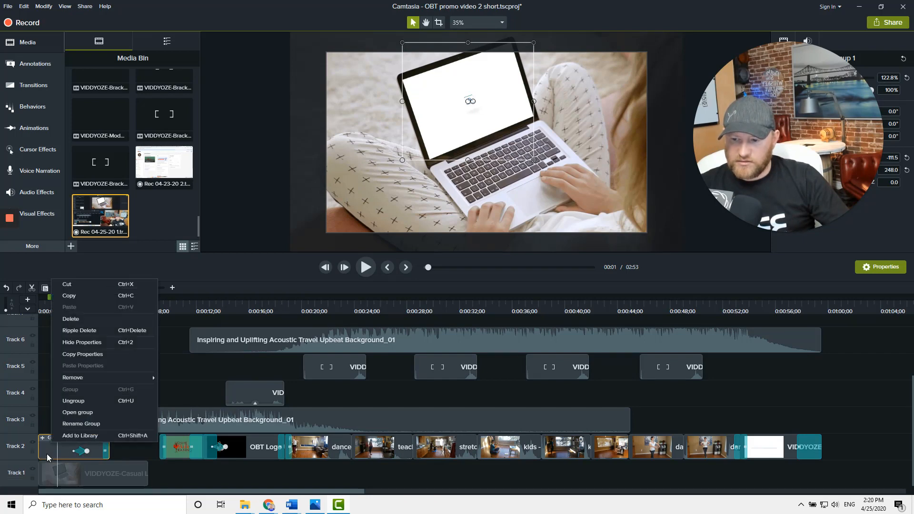
pyautogui.click(70, 404)
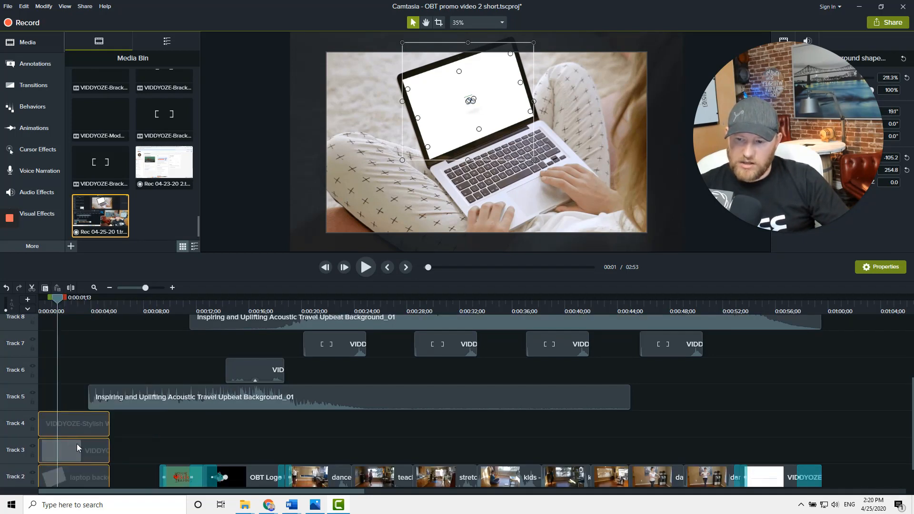
# Try moving the laptop background and Stylish web search clips about 4 seconds later
pyautogui.scroll(-1, 104, 444)
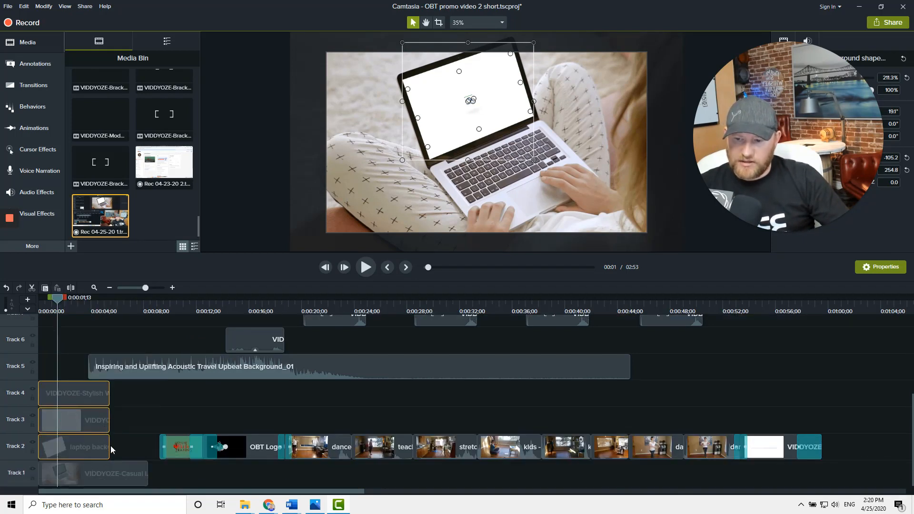
pyautogui.click(76, 444)
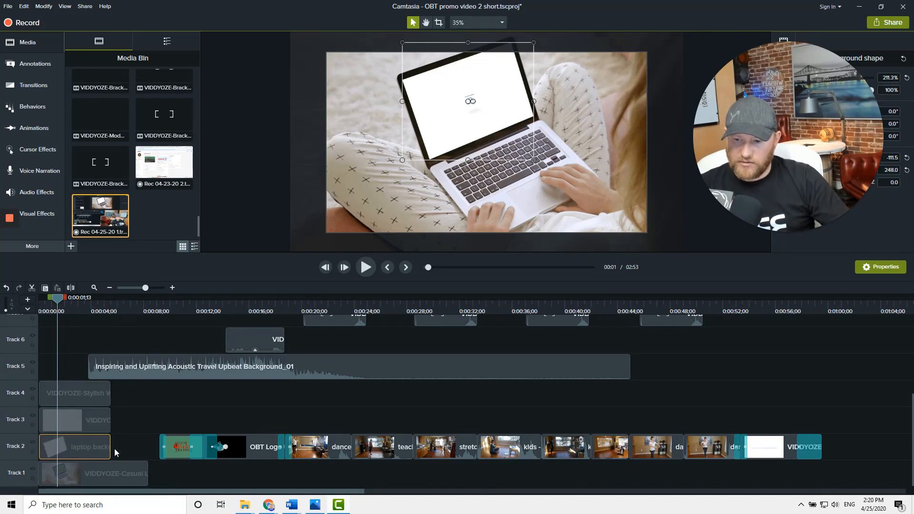
pyautogui.moveTo(114, 448); pyautogui.dragTo(127, 451)
pyautogui.moveTo(82, 402); pyautogui.dragTo(152, 405)
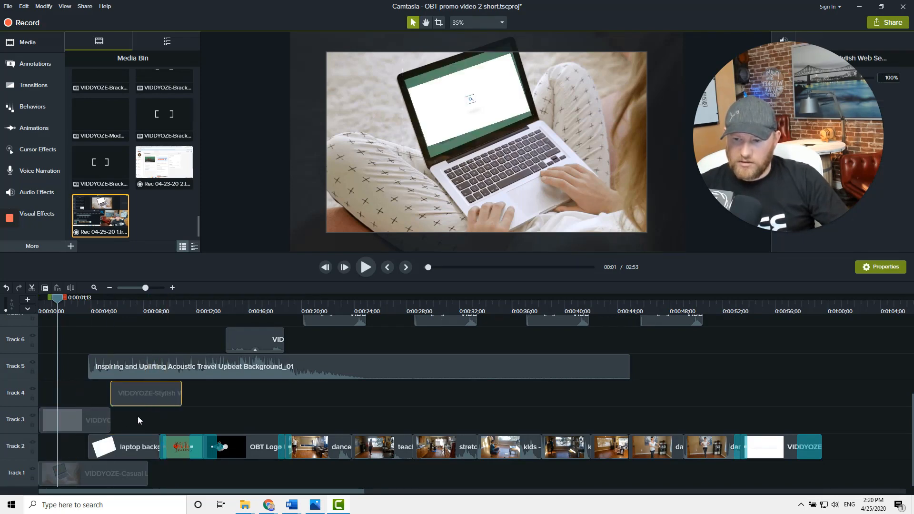
pyautogui.click(80, 412)
pyautogui.moveTo(57, 305)
pyautogui.mouseDown()
pyautogui.moveTo(85, 307)
pyautogui.moveTo(41, 312)
pyautogui.moveTo(54, 307)
pyautogui.mouseUp()
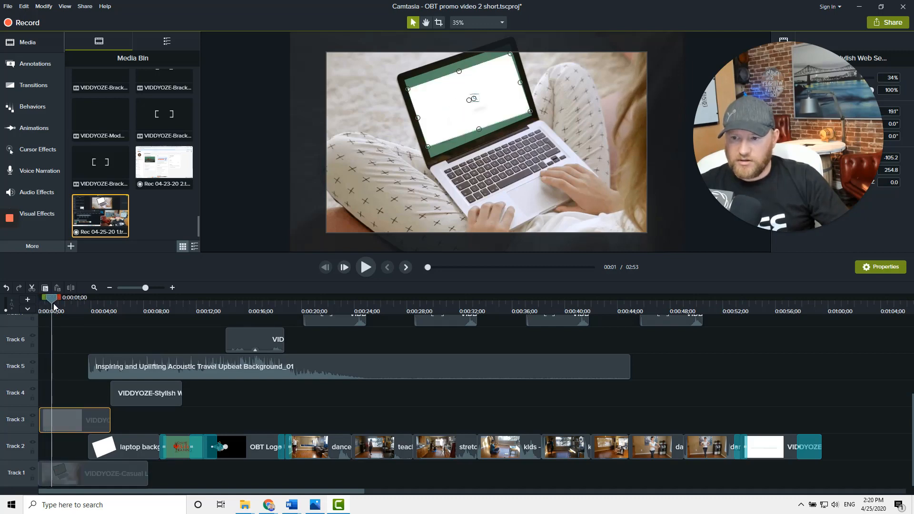
# Try enlarging the white search shape on Track 3 to fill the whole canvas
pyautogui.click(422, 131)
pyautogui.click(430, 121)
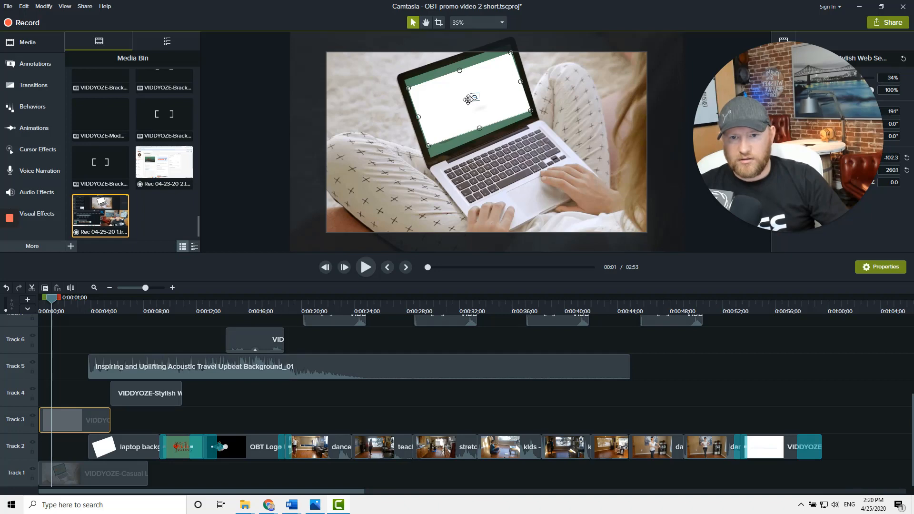
pyautogui.moveTo(475, 97); pyautogui.dragTo(478, 99)
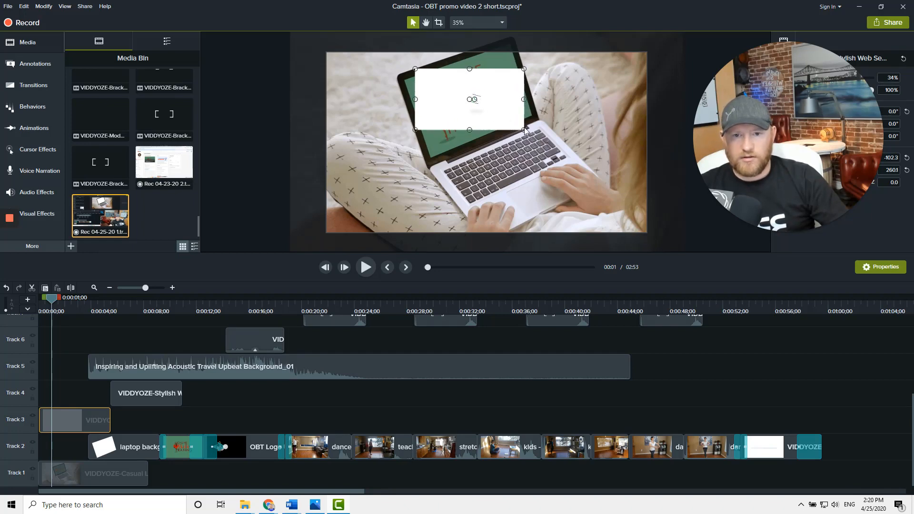
pyautogui.moveTo(527, 133); pyautogui.dragTo(662, 251)
pyautogui.moveTo(599, 216); pyautogui.dragTo(509, 198)
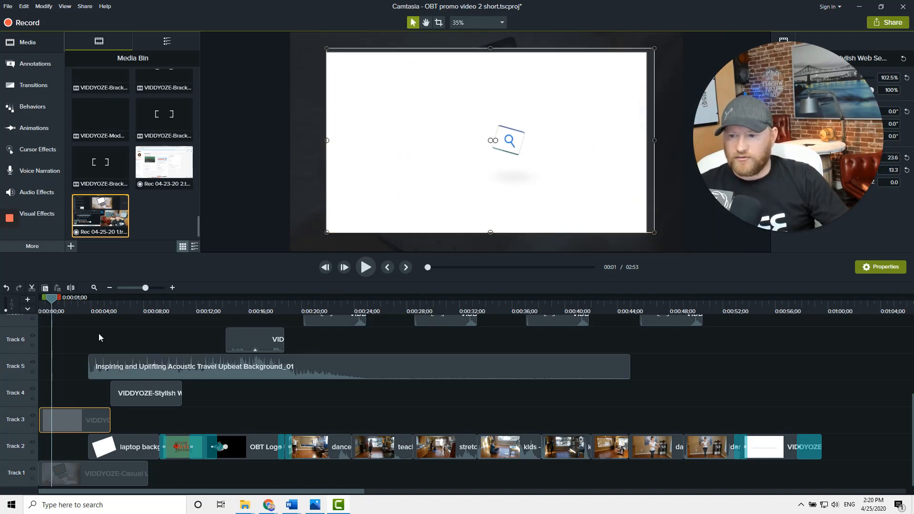
# Play the intro from the start of the timeline to preview it
pyautogui.moveTo(53, 301); pyautogui.dragTo(39, 300)
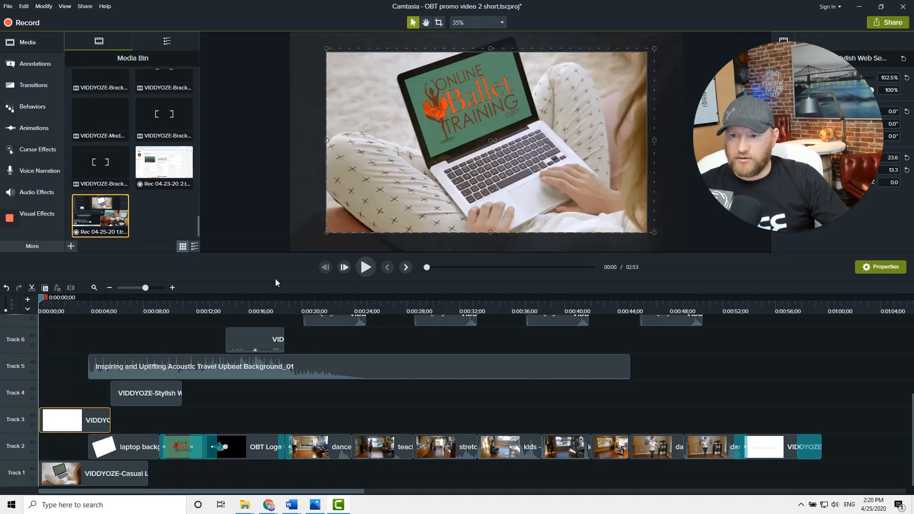
pyautogui.click(366, 267)
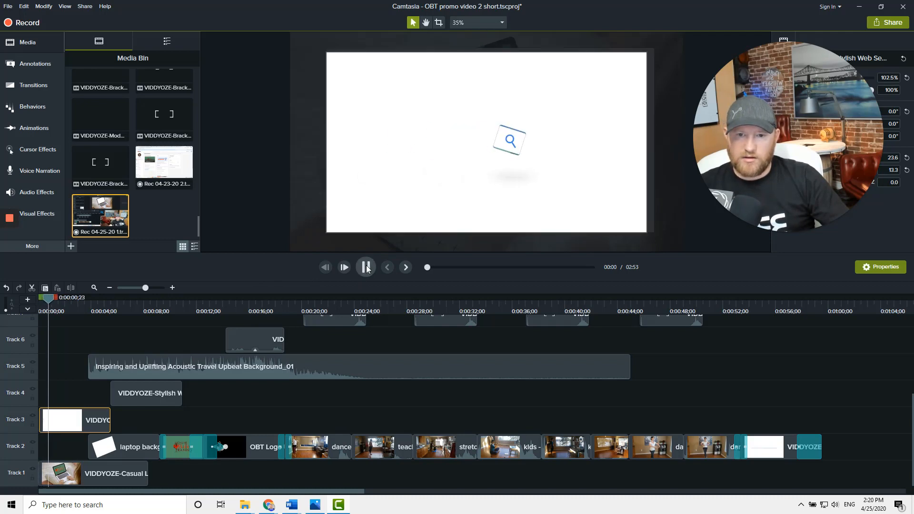
pyautogui.click(367, 267)
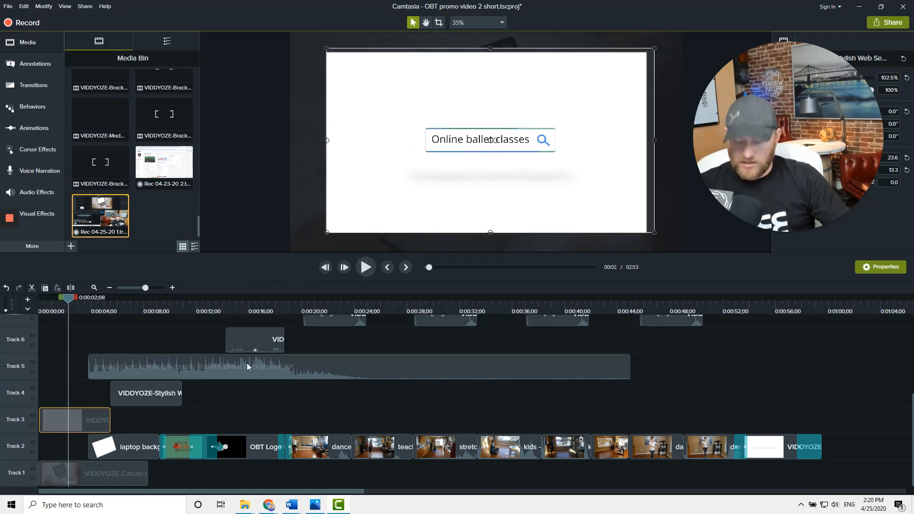
# Undo the last three clip move and resize changes
pyautogui.hotkey('ctrl', 'z')
pyautogui.hotkey('ctrl', 'z')
pyautogui.hotkey('ctrl', 'z')
pyautogui.hotkey('ctrl', 'z')
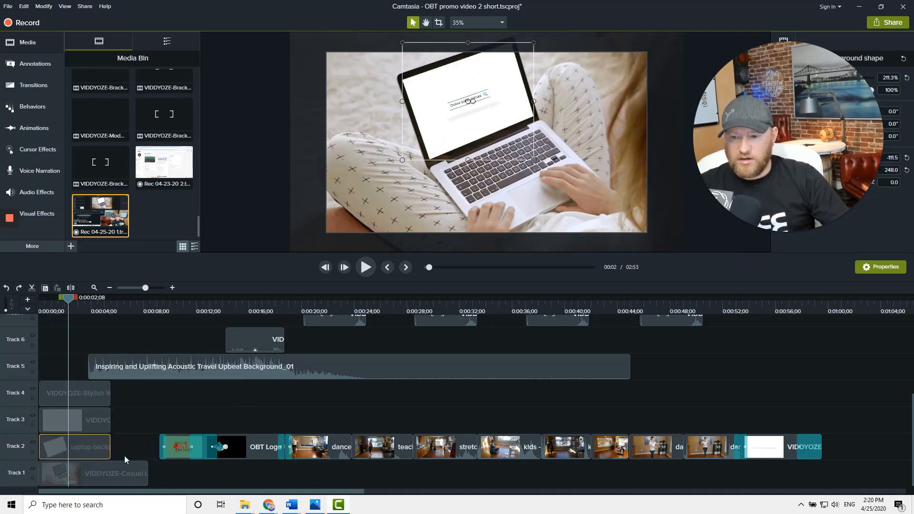
# Shift the laptop background, white shape and Stylish web search clips about 3 seconds later
pyautogui.scroll(6, 179, 164)
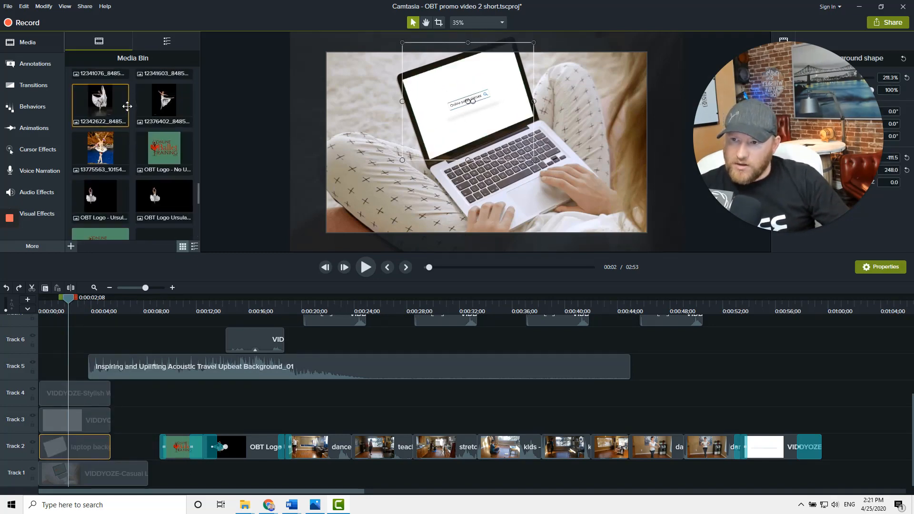
pyautogui.scroll(5, 126, 106)
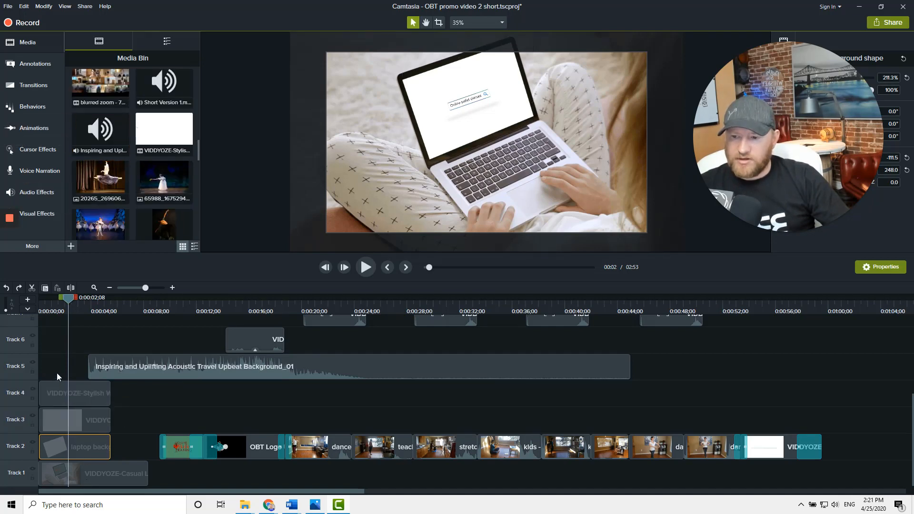
pyautogui.moveTo(56, 373); pyautogui.dragTo(125, 446)
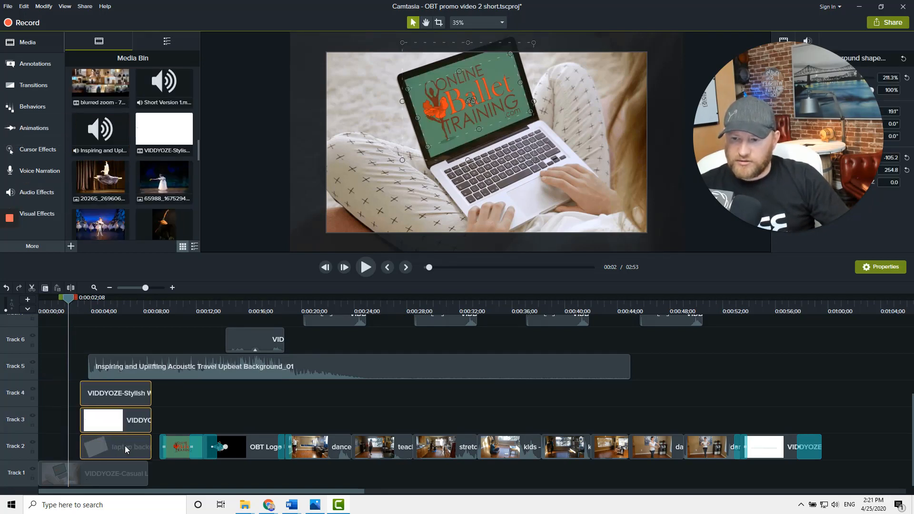
# Try adding the laptop background shape image on Track 6 and fitting it over the laptop screen
pyautogui.click(71, 476)
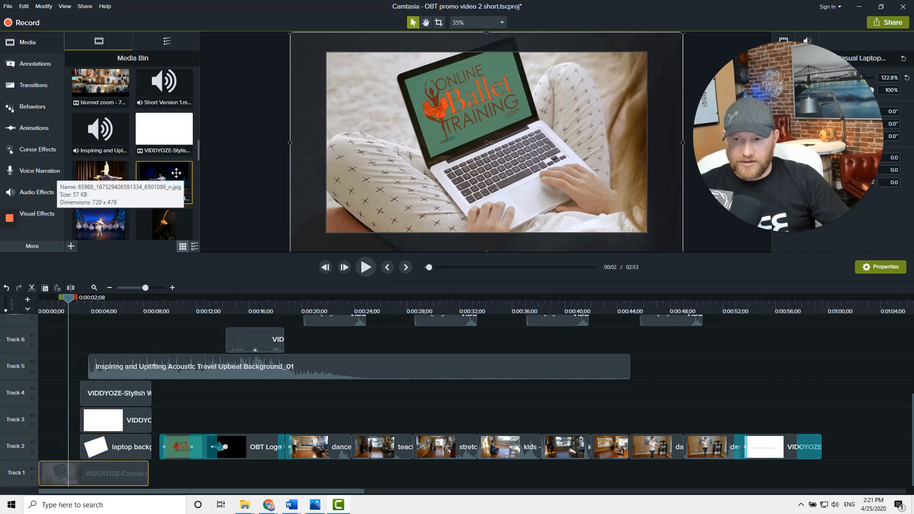
pyautogui.scroll(2, 143, 122)
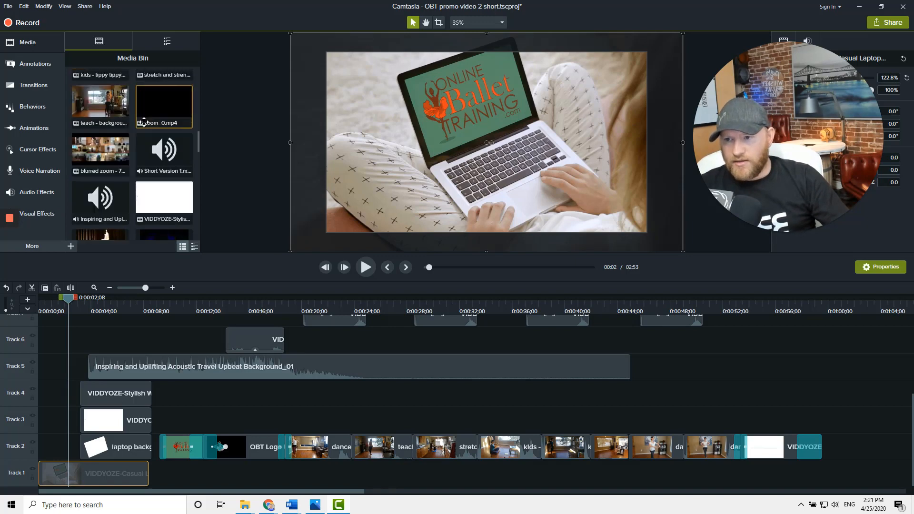
pyautogui.scroll(5, 144, 123)
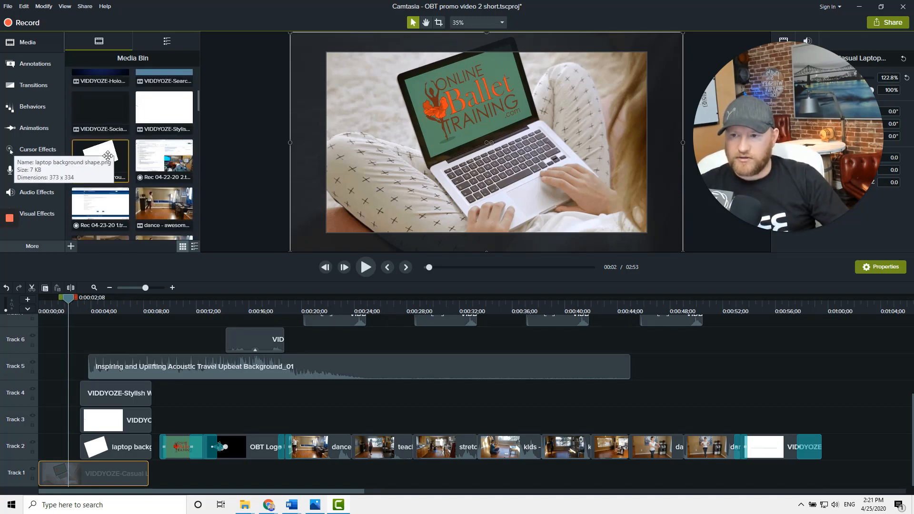
pyautogui.moveTo(78, 218); pyautogui.dragTo(40, 449)
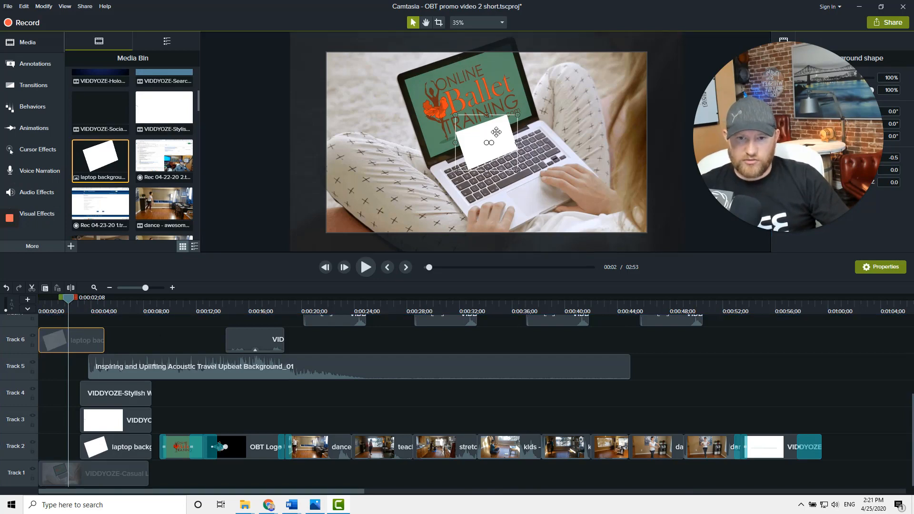
pyautogui.moveTo(496, 132); pyautogui.dragTo(533, 165)
pyautogui.moveTo(485, 132); pyautogui.dragTo(485, 112)
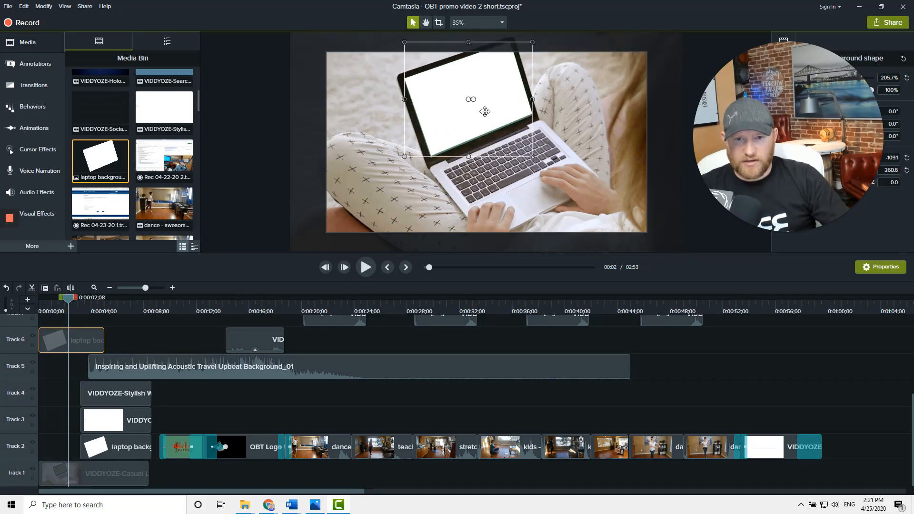
pyautogui.moveTo(531, 155); pyautogui.dragTo(532, 156)
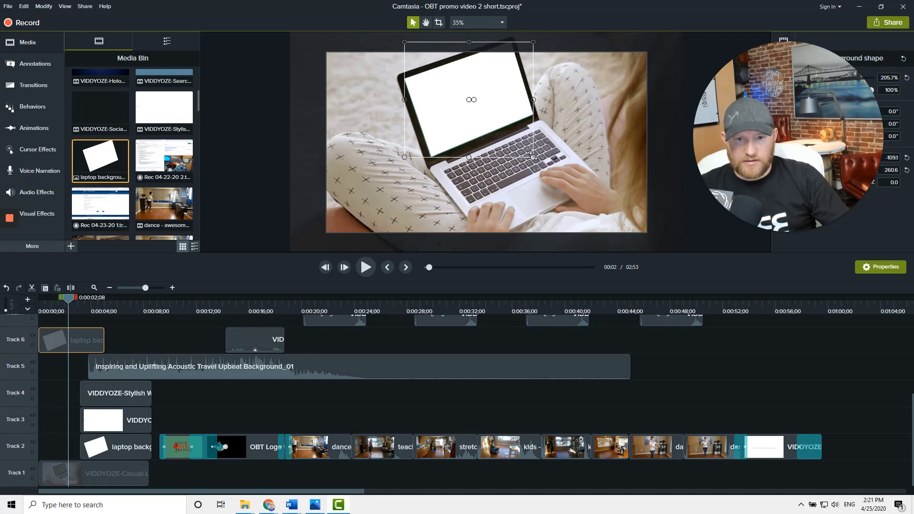
pyautogui.moveTo(456, 110); pyautogui.dragTo(456, 111)
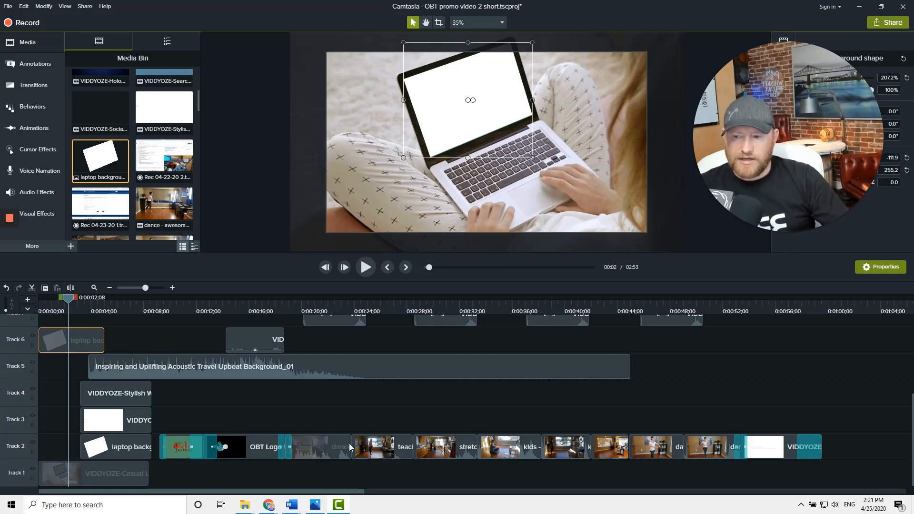
# Undo the five changes that added and positioned the laptop background shape
pyautogui.hotkey('ctrl', 'z')
pyautogui.hotkey('ctrl', 'z')
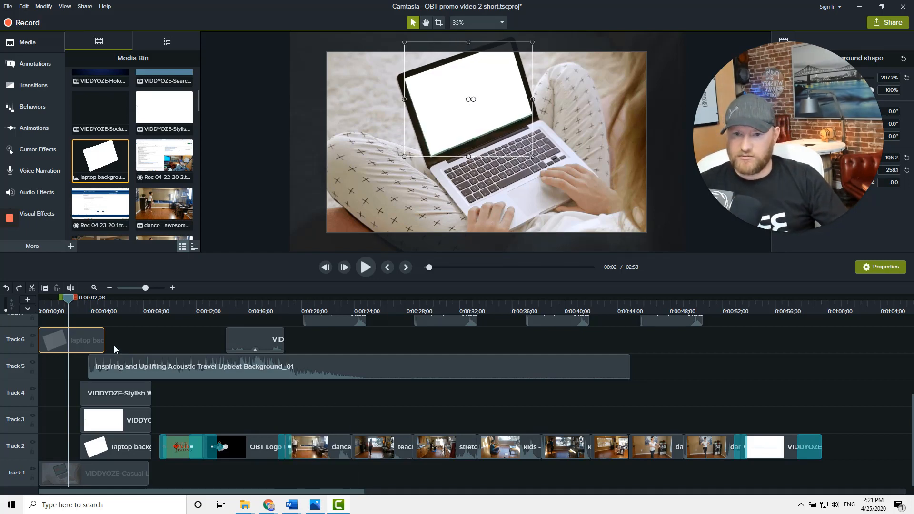
pyautogui.hotkey('ctrl', 'z')
pyautogui.hotkey('ctrl', 'z')
pyautogui.hotkey('ctrl', 'z')
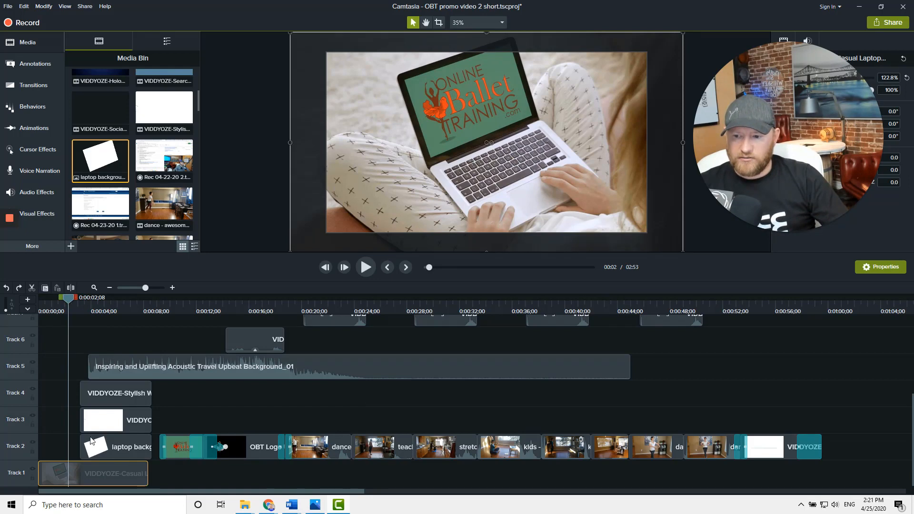
# Move the laptop background, white shape and Stylish web search clips back to the start of the timeline
pyautogui.moveTo(92, 441); pyautogui.dragTo(45, 445)
pyautogui.moveTo(103, 424); pyautogui.dragTo(23, 426)
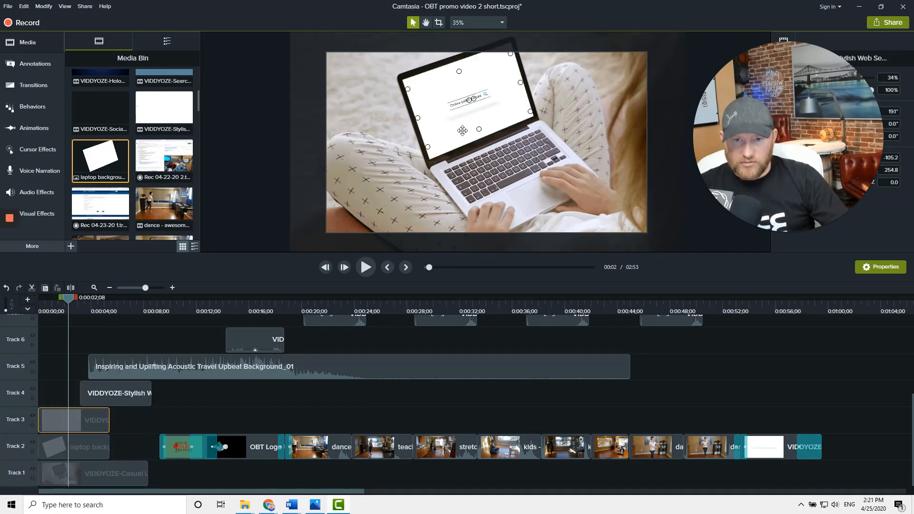
pyautogui.click(460, 228)
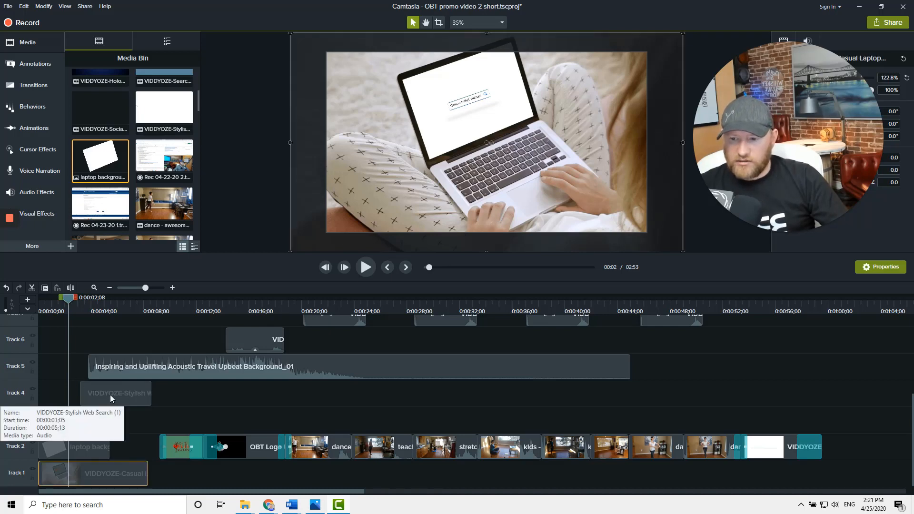
pyautogui.moveTo(114, 395); pyautogui.dragTo(51, 395)
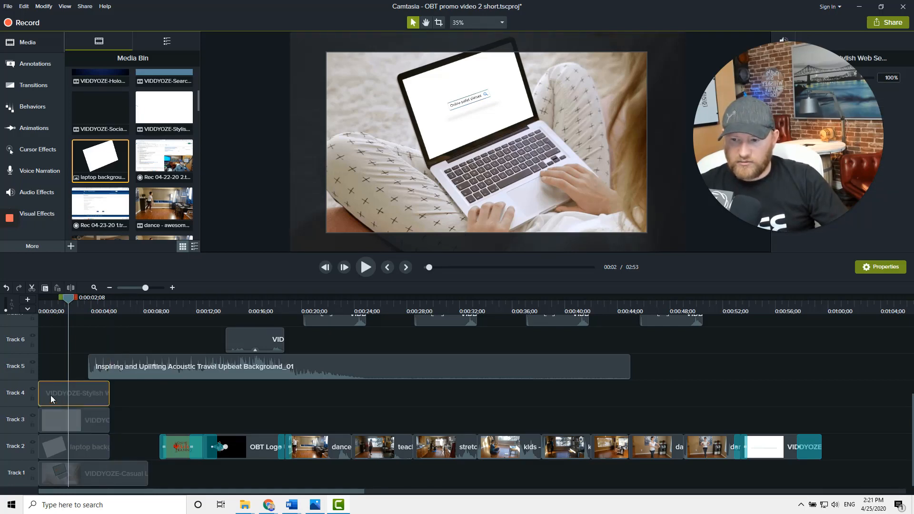
# Play the intro from the start of the timeline and scrub the playhead to about 7 seconds to preview it
pyautogui.rightClick(57, 390)
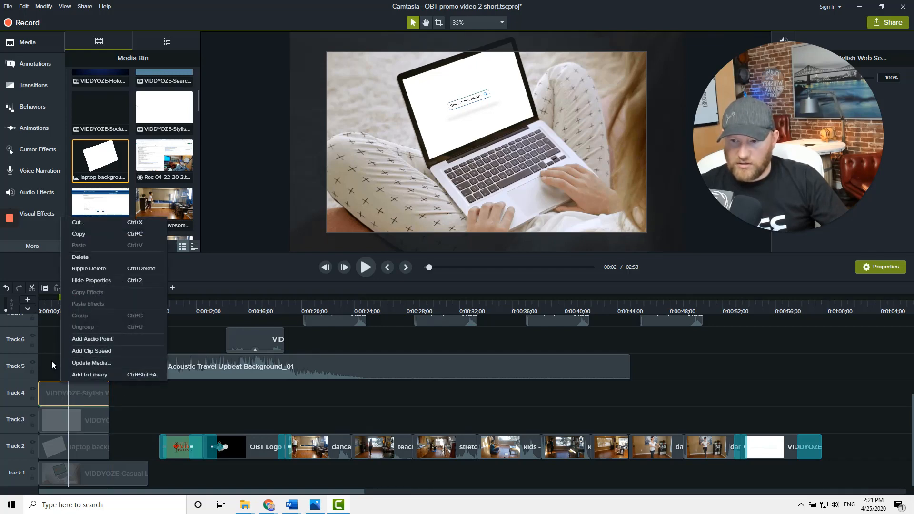
pyautogui.click(57, 407)
pyautogui.moveTo(57, 406)
pyautogui.mouseDown()
pyautogui.moveTo(57, 392)
pyautogui.moveTo(57, 406)
pyautogui.mouseUp()
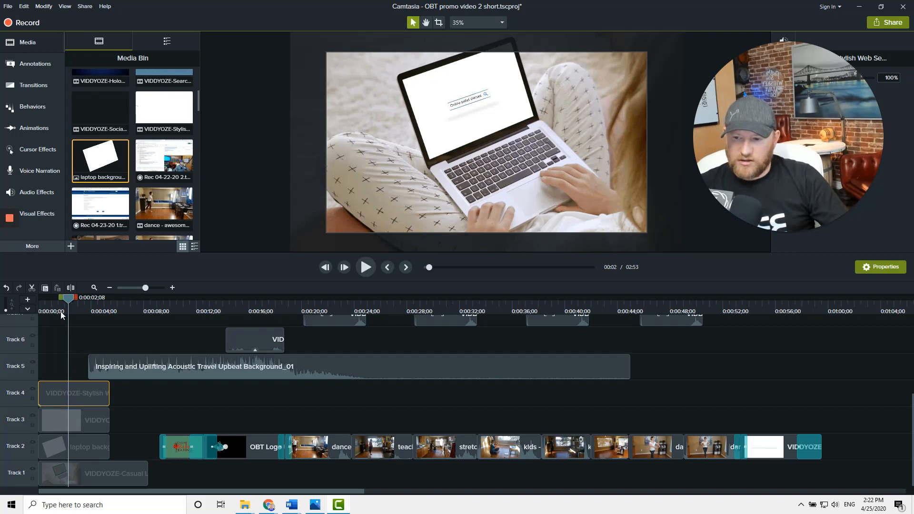
pyautogui.moveTo(47, 310); pyautogui.dragTo(31, 313)
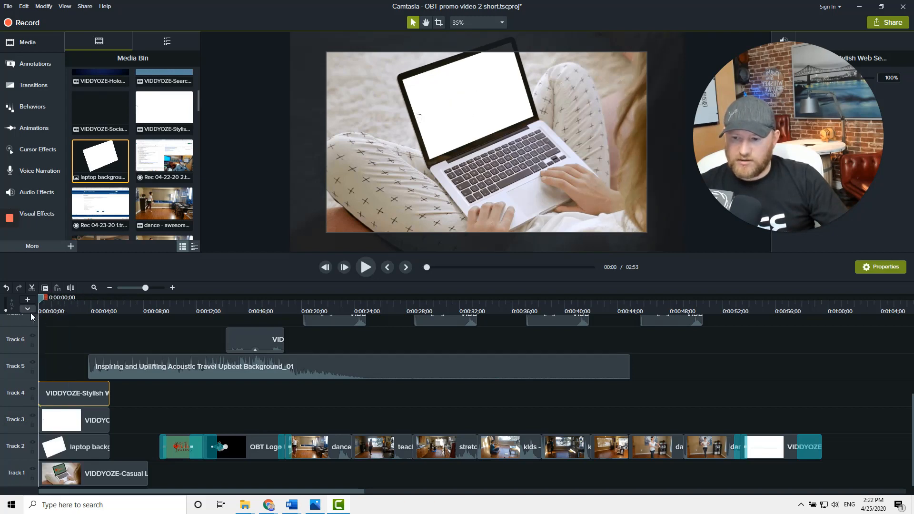
pyautogui.click(366, 267)
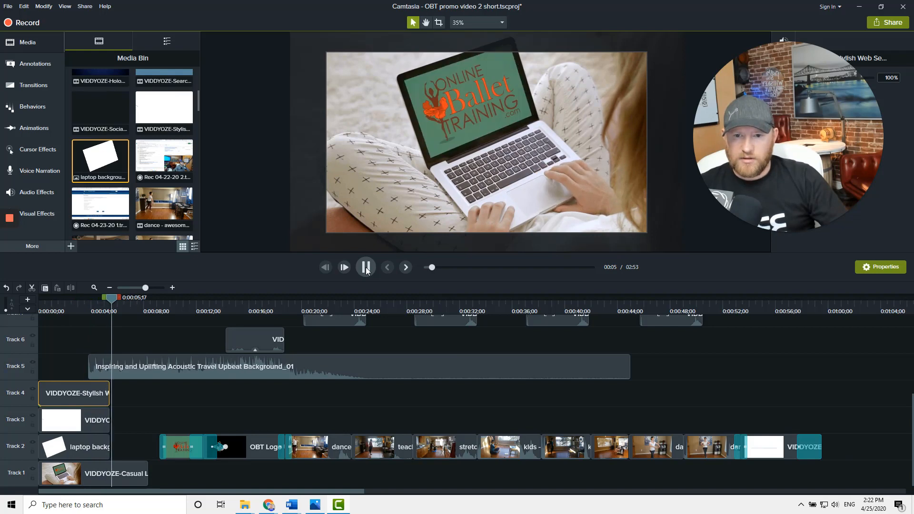
pyautogui.click(366, 268)
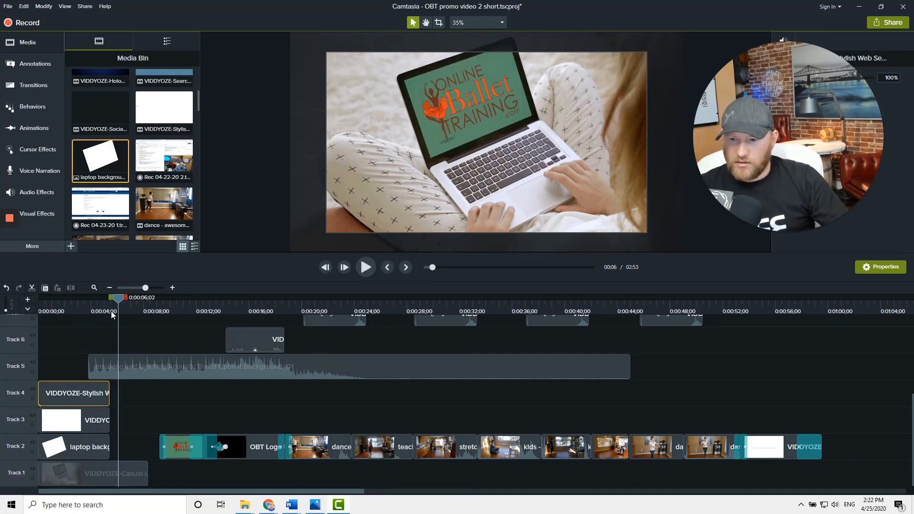
pyautogui.moveTo(117, 300); pyautogui.dragTo(137, 318)
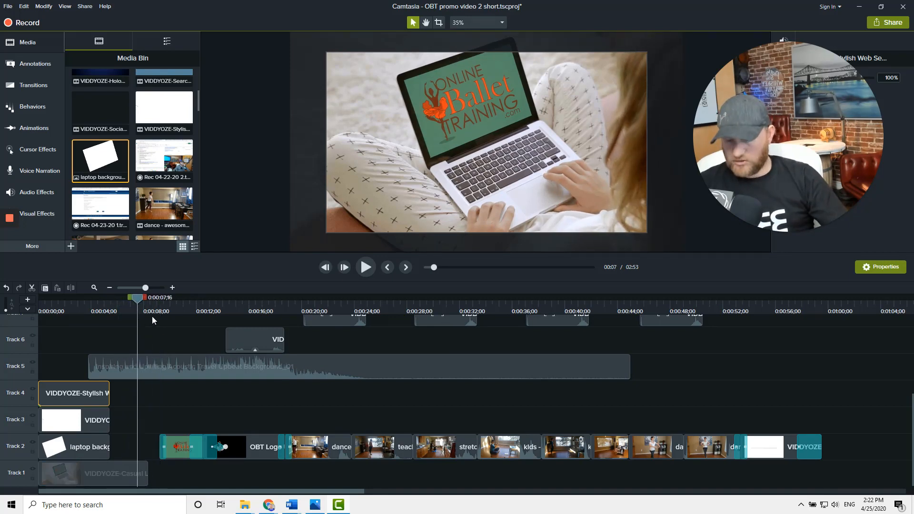
# Undo the last six timeline changes
pyautogui.hotkey('ctrl', 'z')
pyautogui.hotkey('ctrl', 'z')
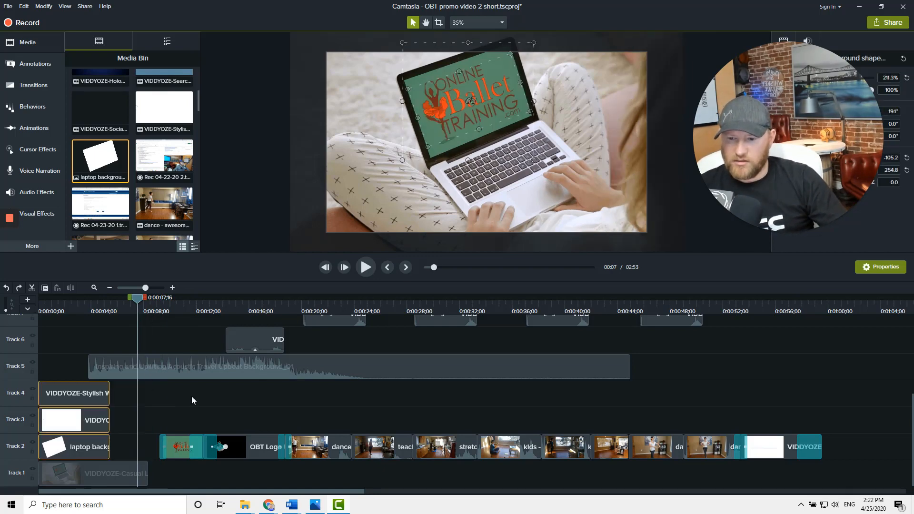
pyautogui.hotkey('ctrl', 'z')
pyautogui.hotkey('ctrl', 'z')
pyautogui.hotkey('ctrl', 'z')
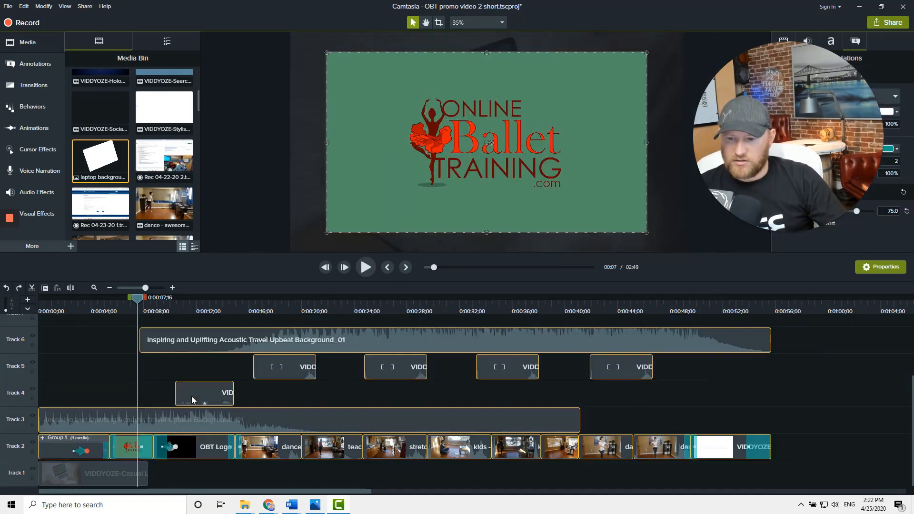
pyautogui.hotkey('ctrl', 'z')
pyautogui.hscroll(3, 191, 396)
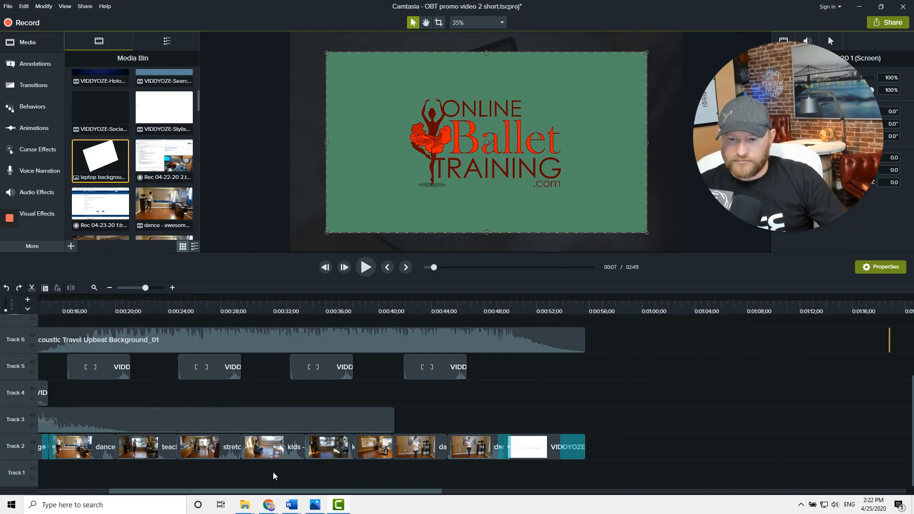
pyautogui.moveTo(267, 492); pyautogui.dragTo(115, 505)
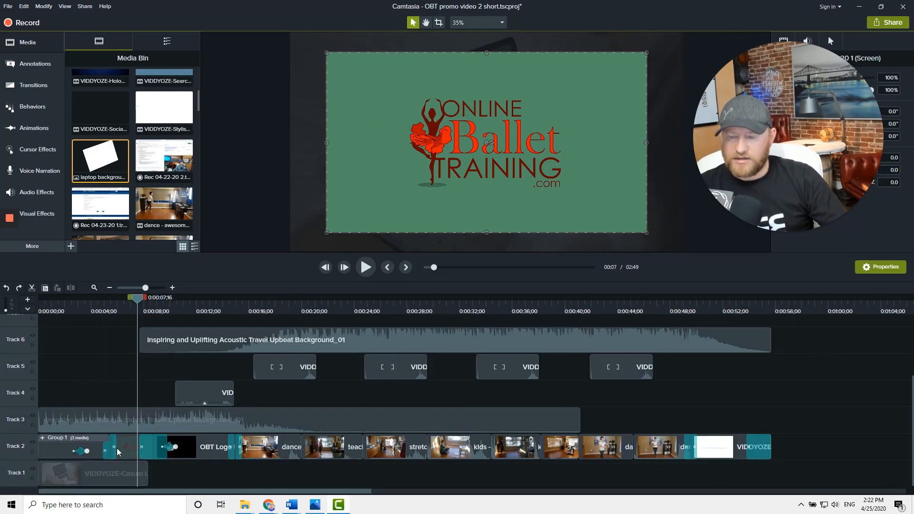
# Open Group 1 on Track 2 to inspect the clips inside it
pyautogui.rightClick(57, 453)
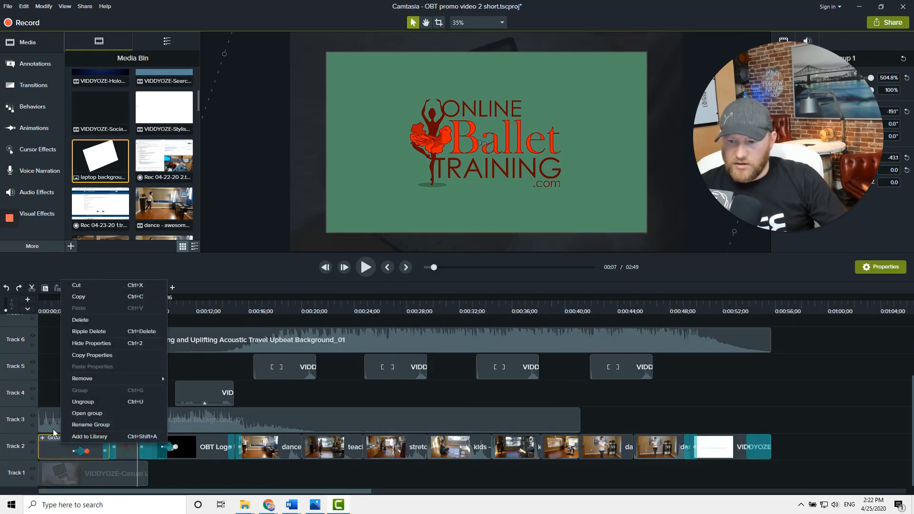
pyautogui.click(77, 415)
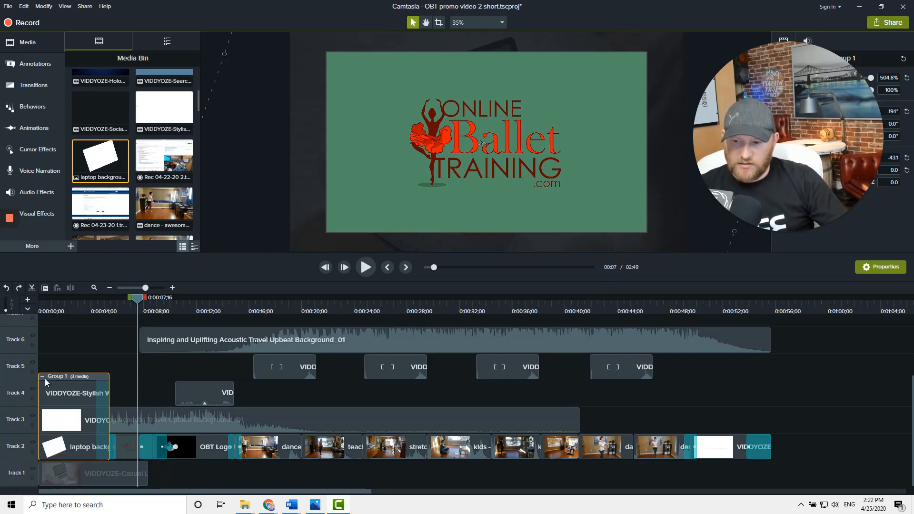
pyautogui.click(56, 394)
pyautogui.rightClick(56, 394)
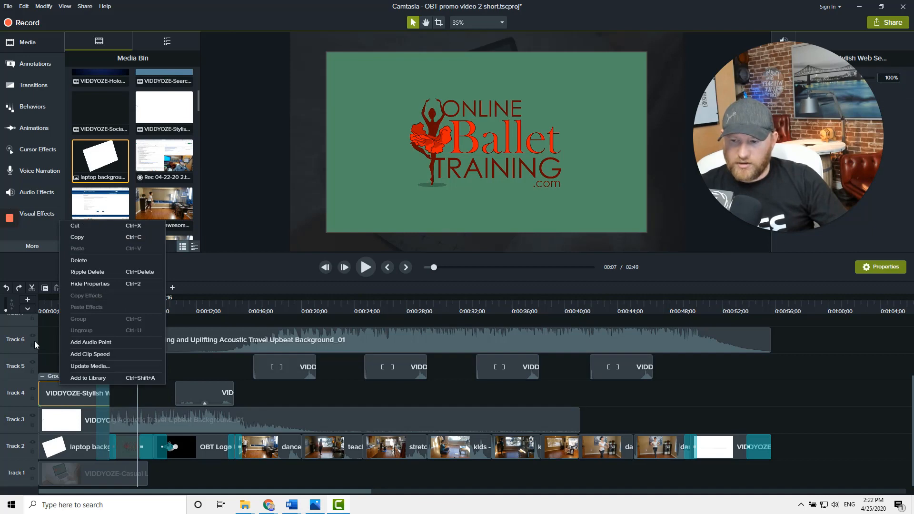
pyautogui.click(46, 344)
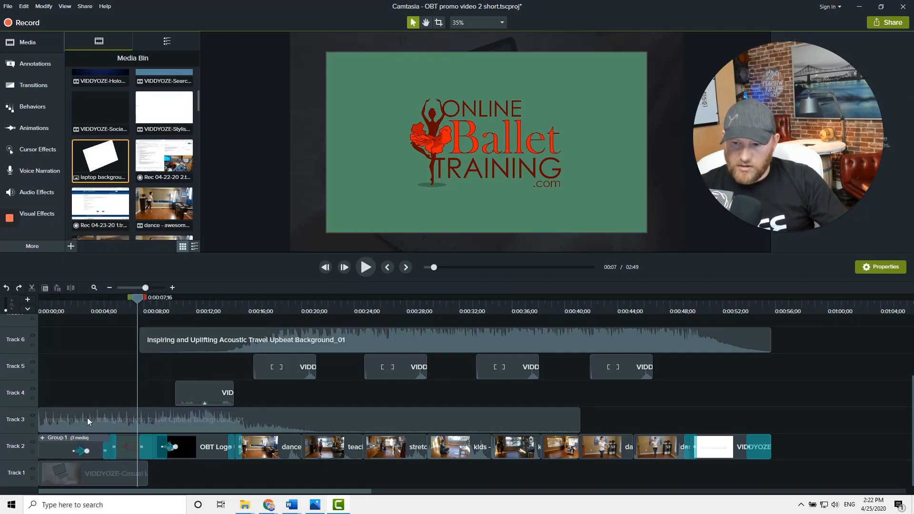
# Try ungrouping Group 1 and regrouping its three clips, undoing both changes
pyautogui.rightClick(55, 453)
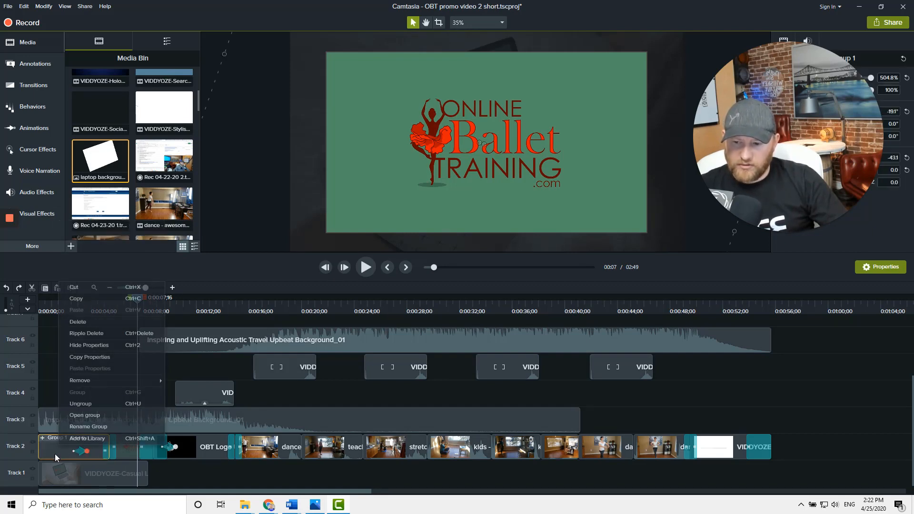
pyautogui.click(80, 405)
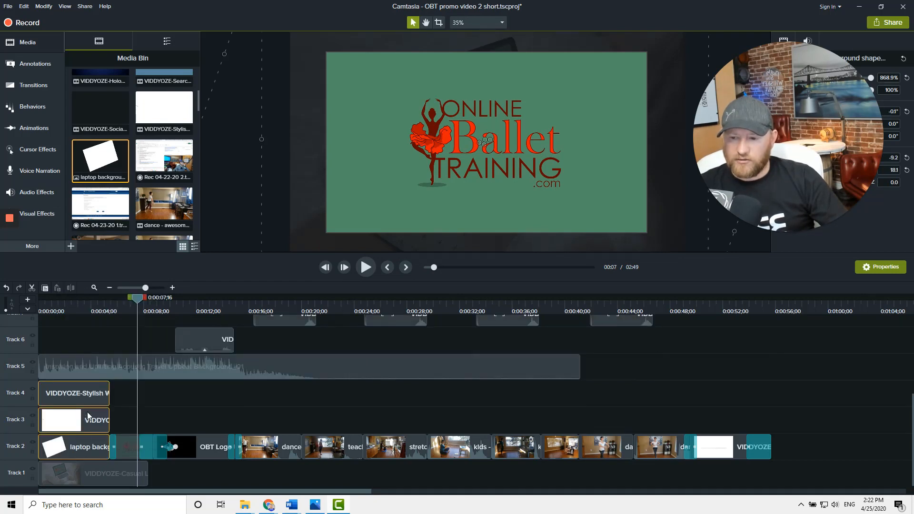
pyautogui.click(223, 416)
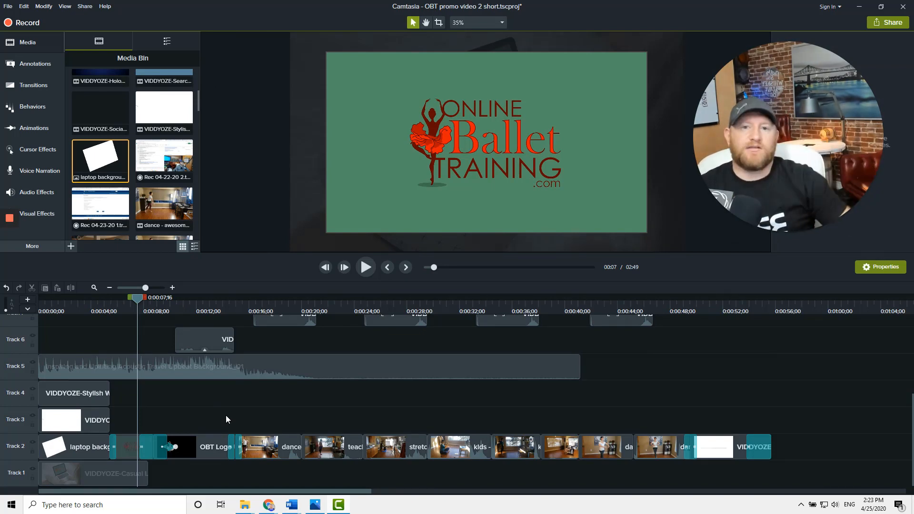
pyautogui.click(86, 402)
pyautogui.keyDown('ctrl'); pyautogui.click(89, 425); pyautogui.keyUp('ctrl')
pyautogui.keyDown('ctrl'); pyautogui.click(86, 445); pyautogui.keyUp('ctrl')
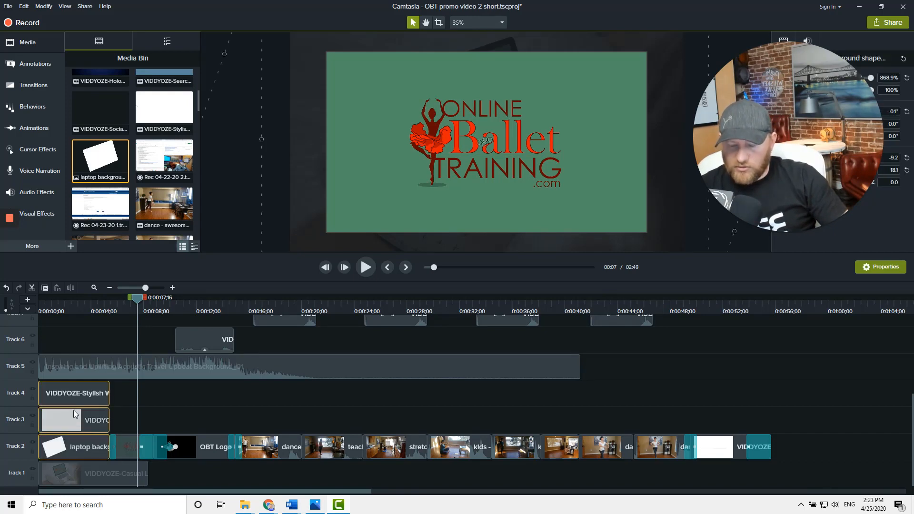
pyautogui.rightClick(88, 445)
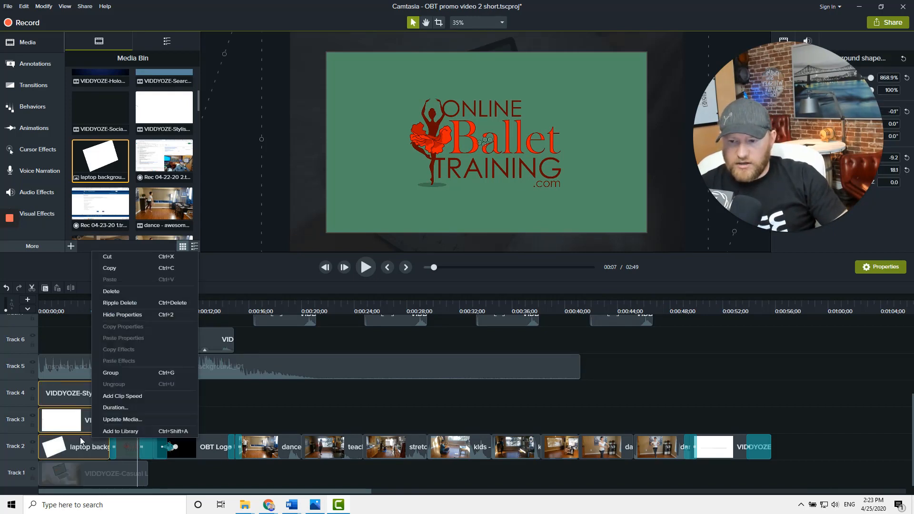
pyautogui.click(121, 375)
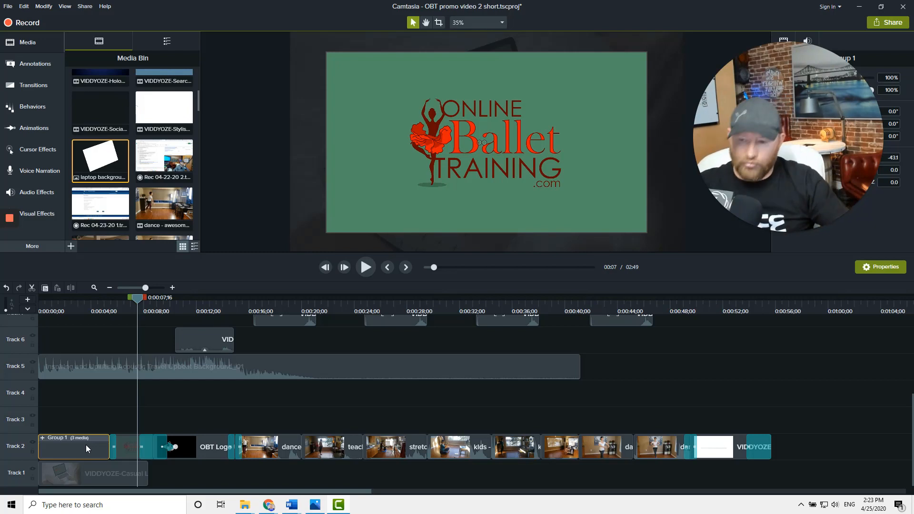
pyautogui.hotkey('ctrl', 'z')
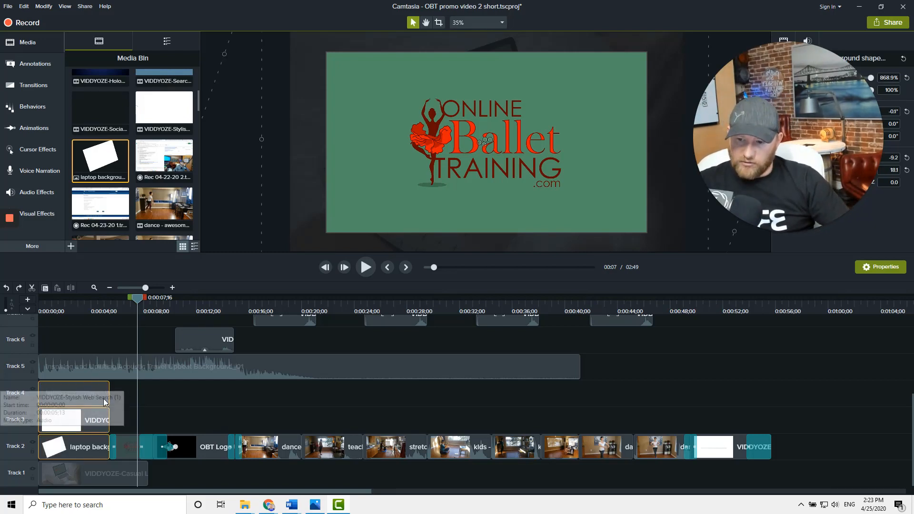
pyautogui.hotkey('ctrl', 'z')
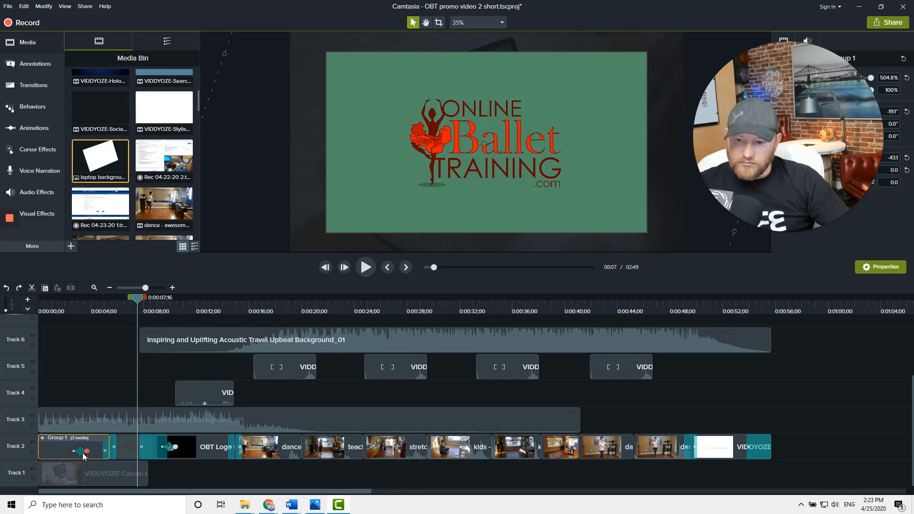
# Enlarge Track 2's height and scrub the intro to about 7 seconds
pyautogui.moveTo(14, 432); pyautogui.dragTo(16, 400)
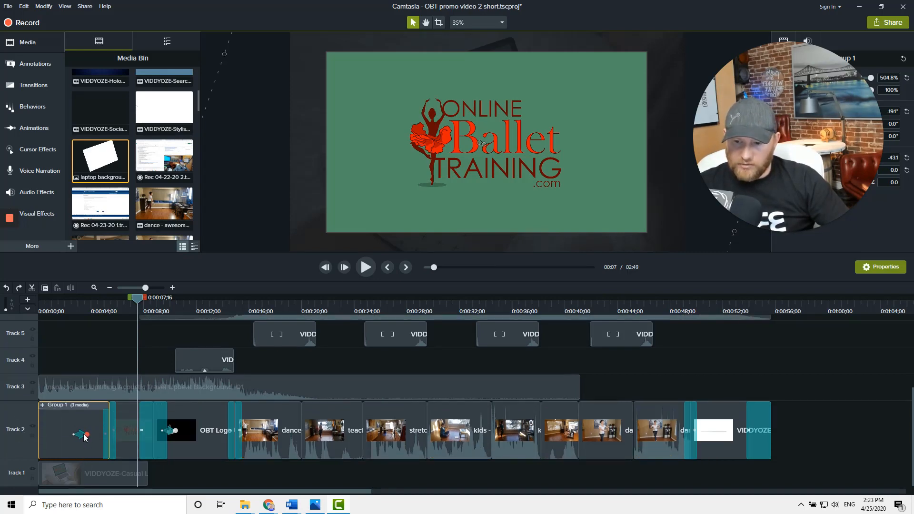
pyautogui.click(78, 308)
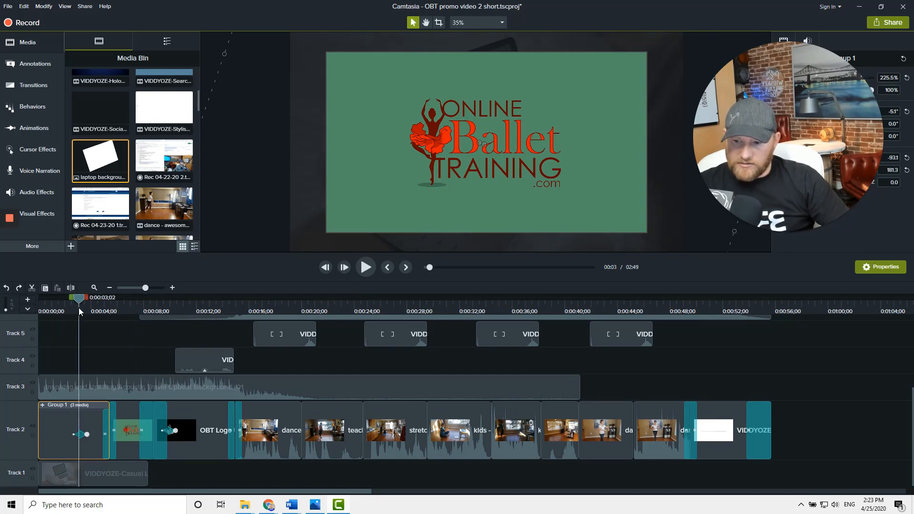
pyautogui.moveTo(79, 307); pyautogui.dragTo(130, 313)
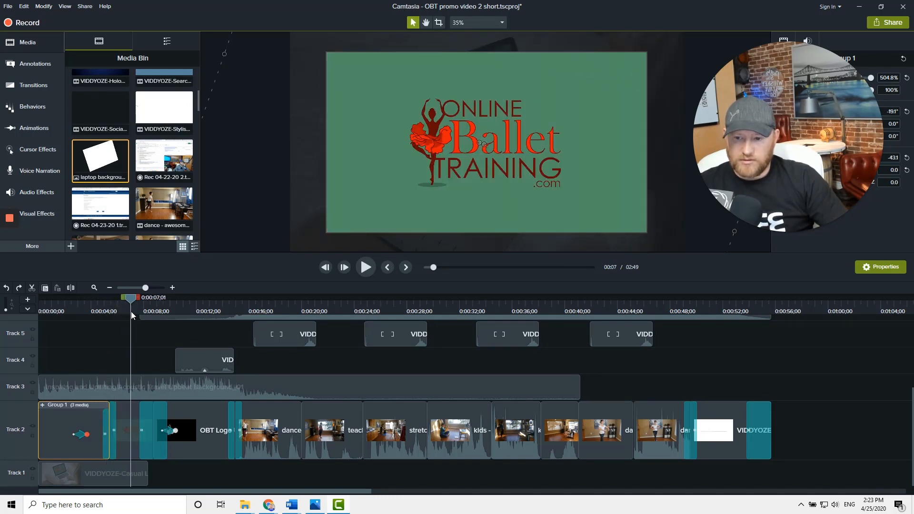
# Open Group 1 on Track 2 with the playhead at about 2 seconds
pyautogui.click(120, 405)
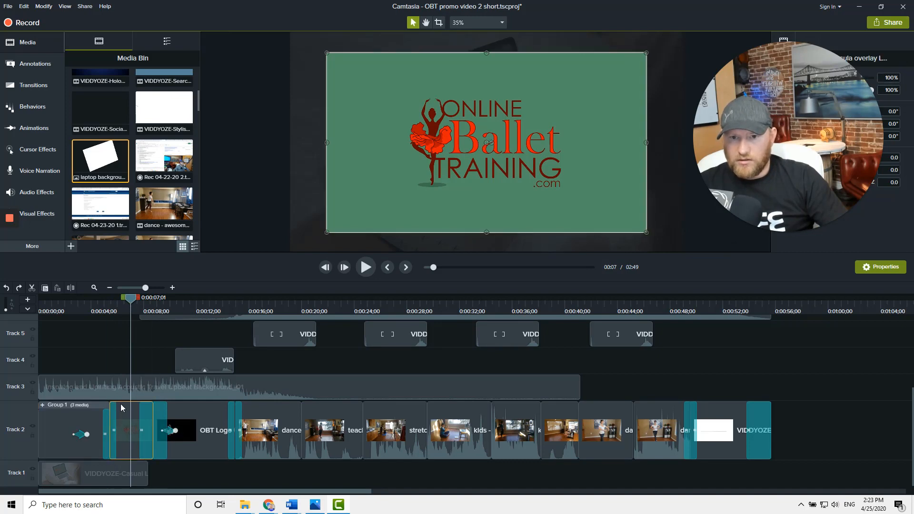
pyautogui.click(667, 194)
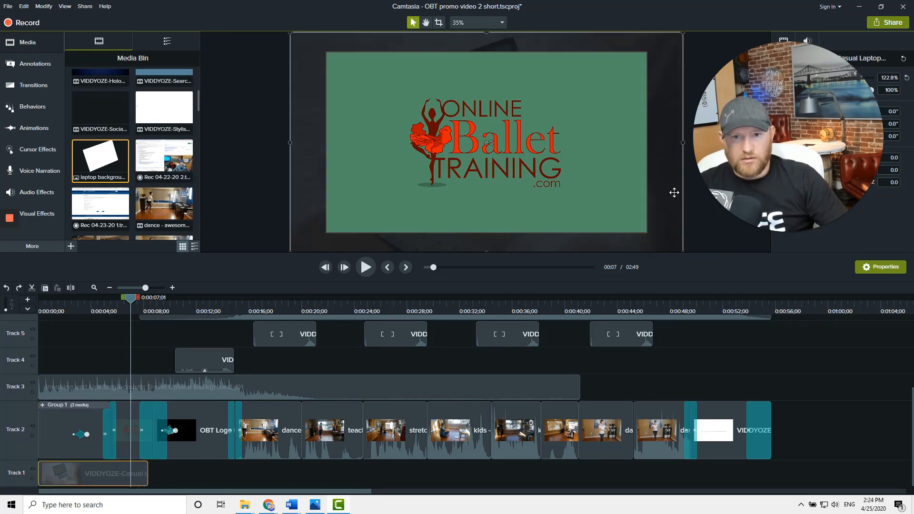
pyautogui.click(94, 360)
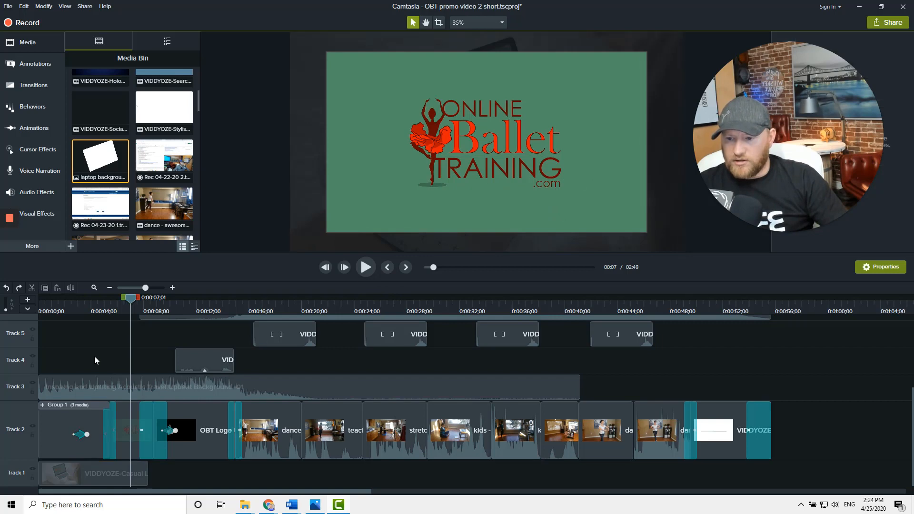
pyautogui.click(80, 439)
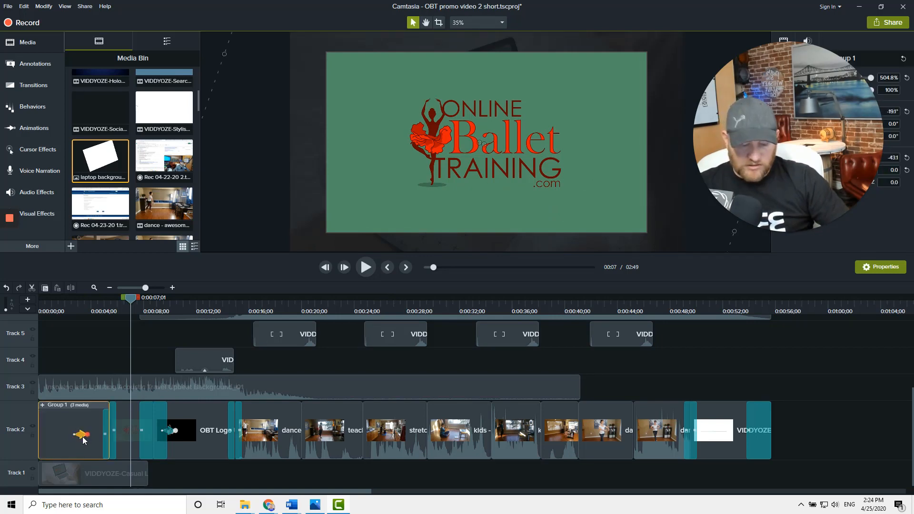
pyautogui.click(76, 310)
pyautogui.rightClick(64, 428)
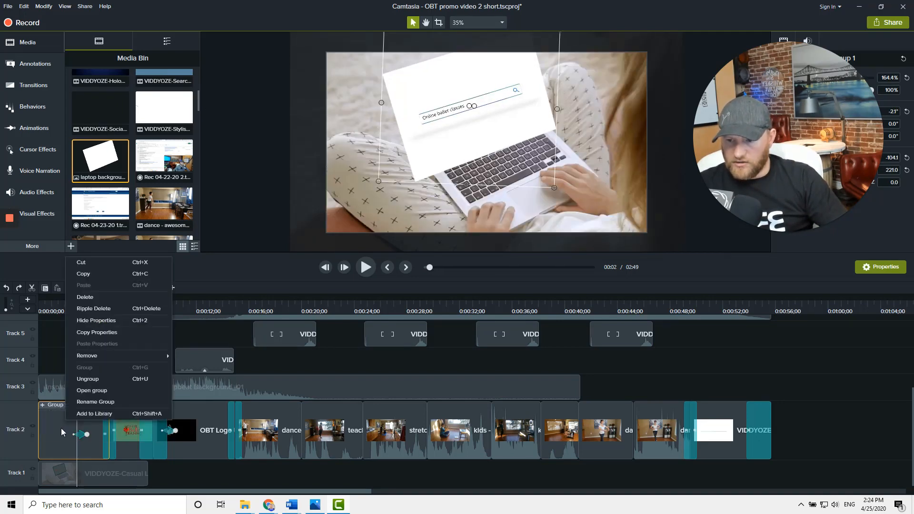
pyautogui.click(85, 390)
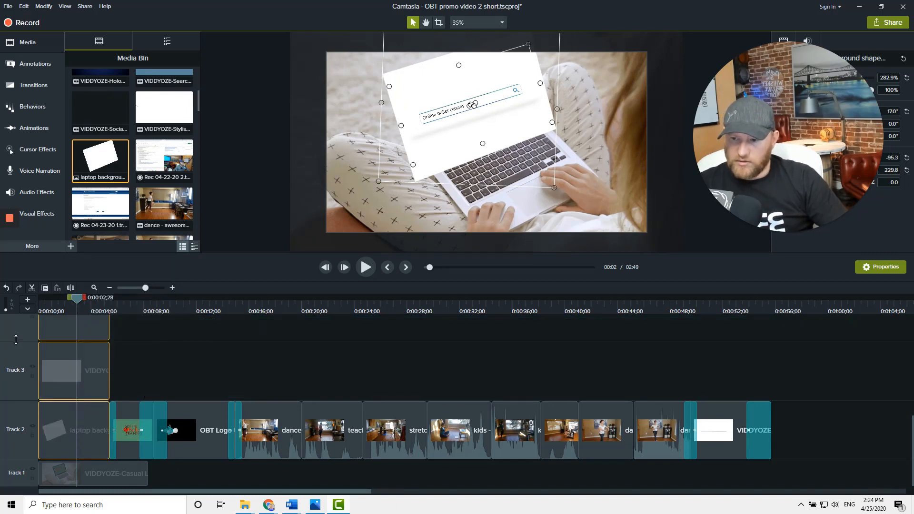
# Adjust the heights of Tracks 2 to 4 inside the opened group
pyautogui.moveTo(15, 339); pyautogui.dragTo(13, 351)
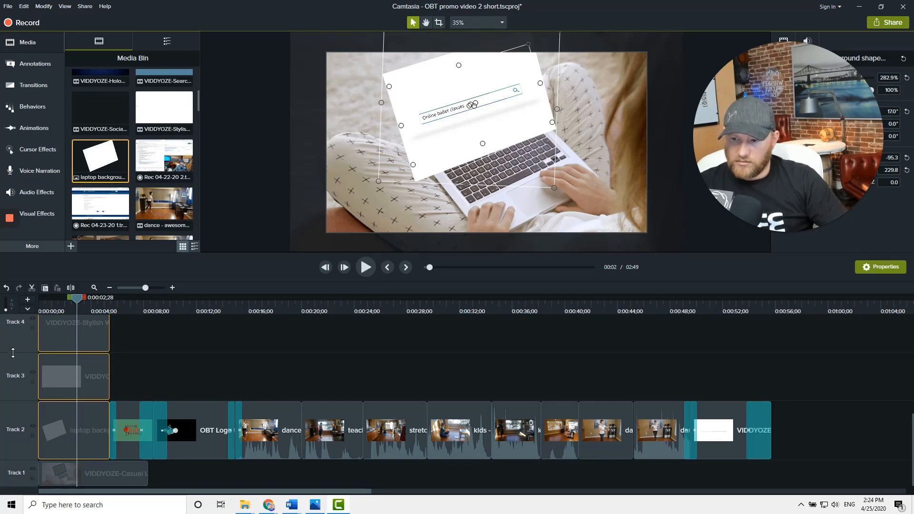
pyautogui.moveTo(13, 353); pyautogui.dragTo(13, 374)
pyautogui.scroll(1, 17, 336)
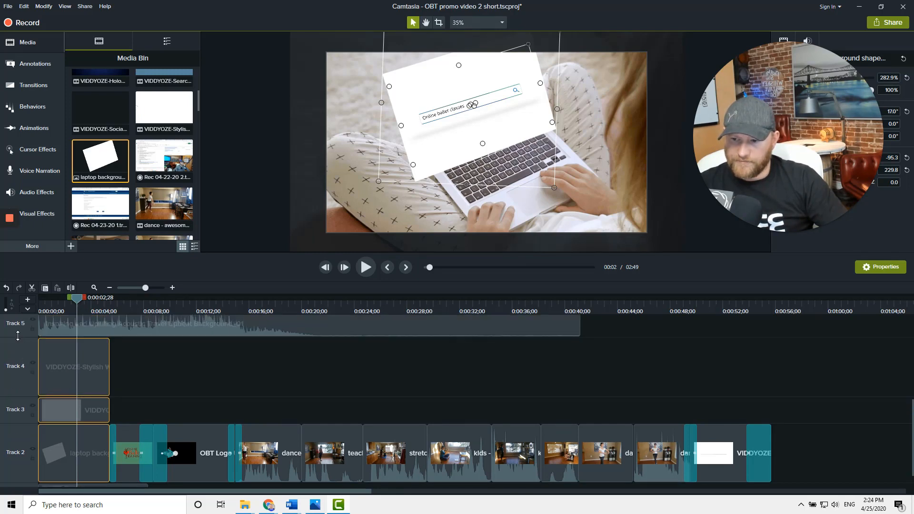
pyautogui.moveTo(16, 339); pyautogui.dragTo(18, 379)
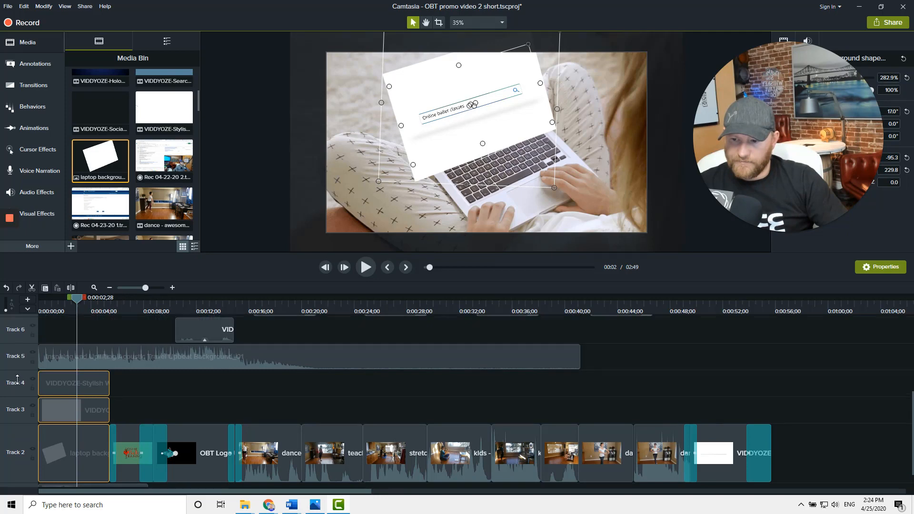
pyautogui.moveTo(14, 430); pyautogui.dragTo(15, 432)
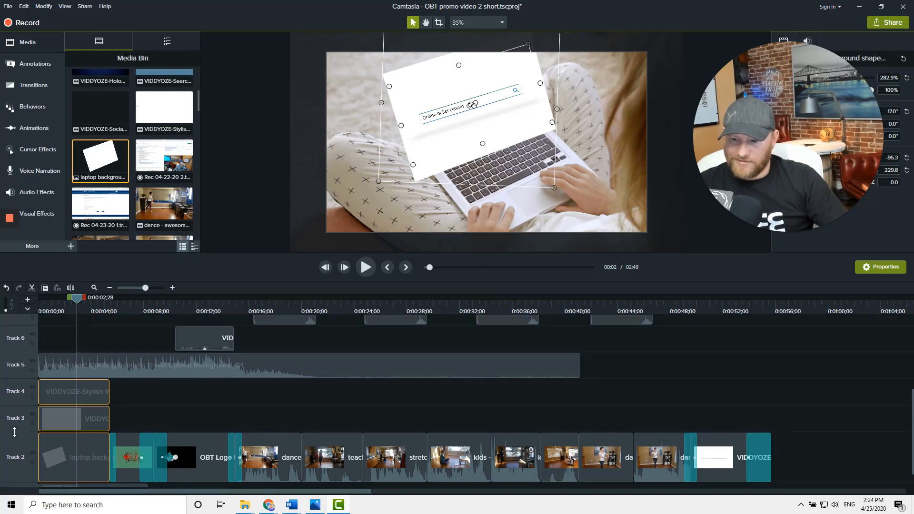
# Delete the VIDDYOZE-Stylish clip on Track 4 inside the opened group
pyautogui.click(146, 401)
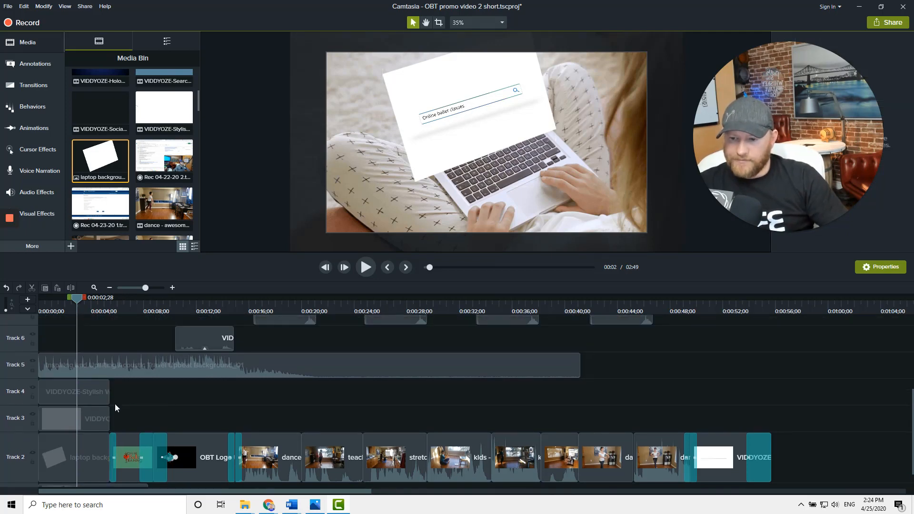
pyautogui.click(100, 399)
pyautogui.keyDown('ctrl'); pyautogui.click(98, 419); pyautogui.keyUp('ctrl')
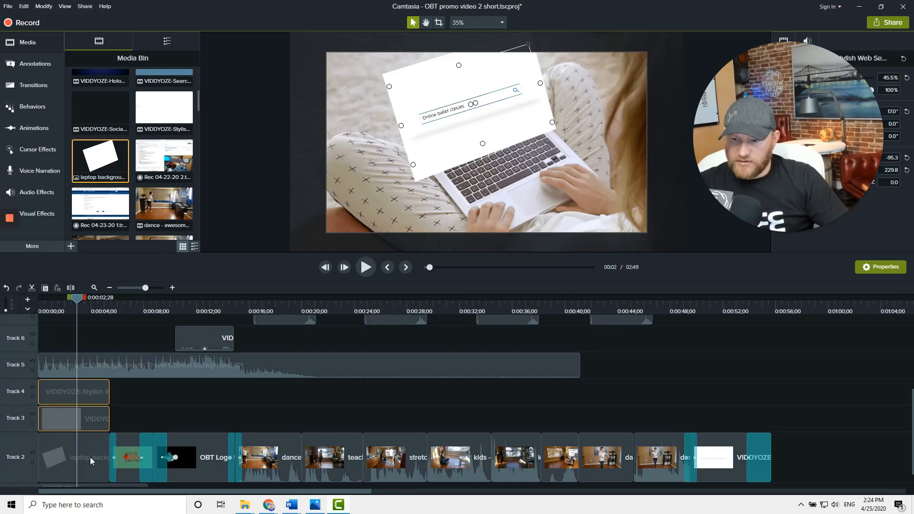
pyautogui.click(97, 386)
pyautogui.press('Delete')
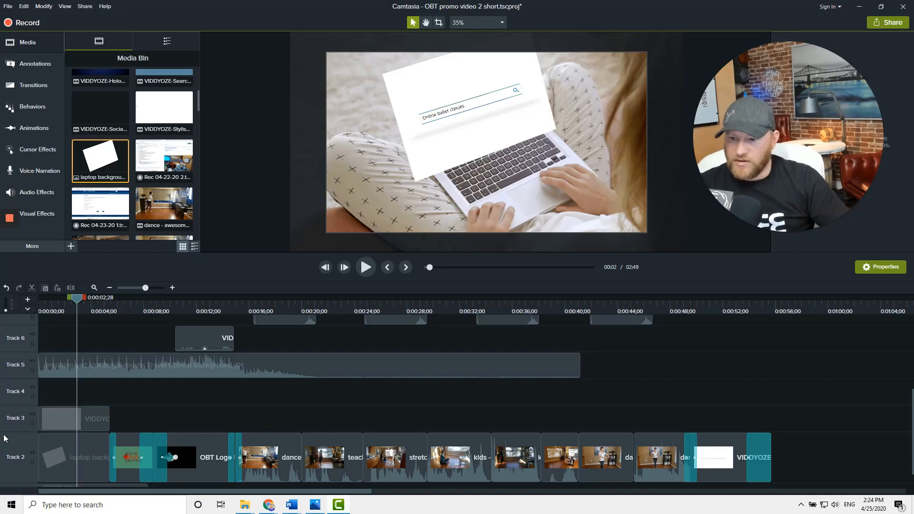
# Group the laptop background clip with the Track 3 clip into a new group
pyautogui.moveTo(57, 382); pyautogui.dragTo(82, 448)
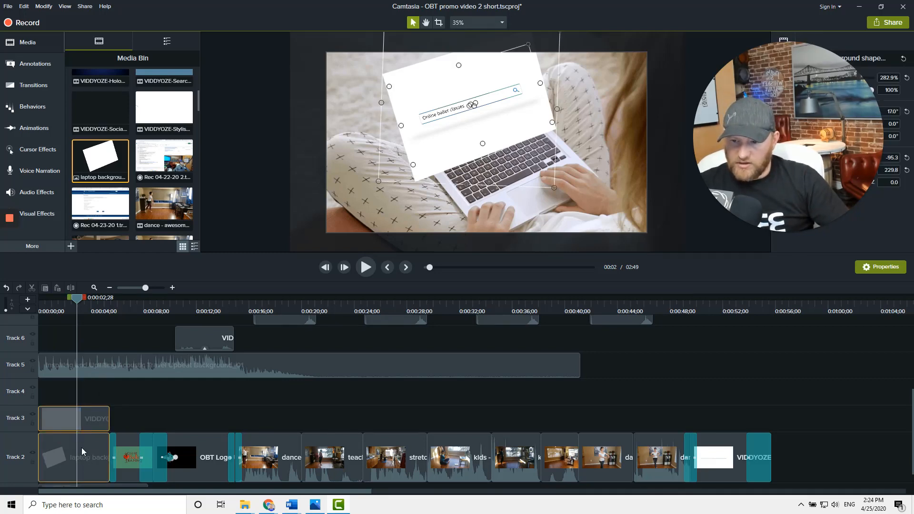
pyautogui.rightClick(79, 451)
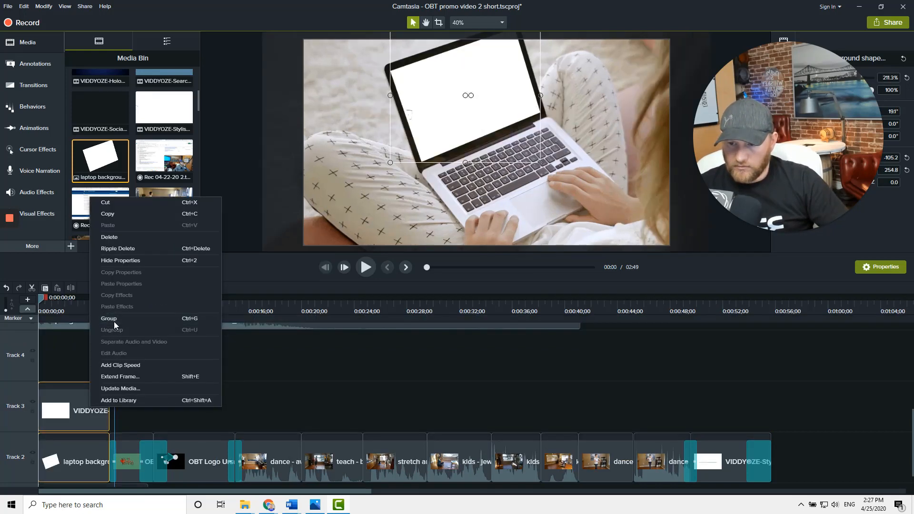
pyautogui.click(114, 320)
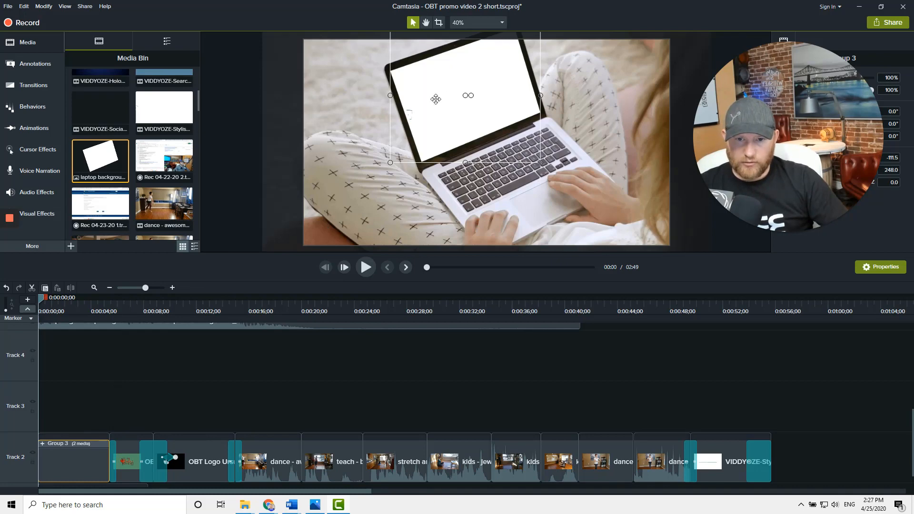
# Preview the intro briefly and apply a Custom animation to Group 3 at about 3.5 seconds
pyautogui.click(366, 267)
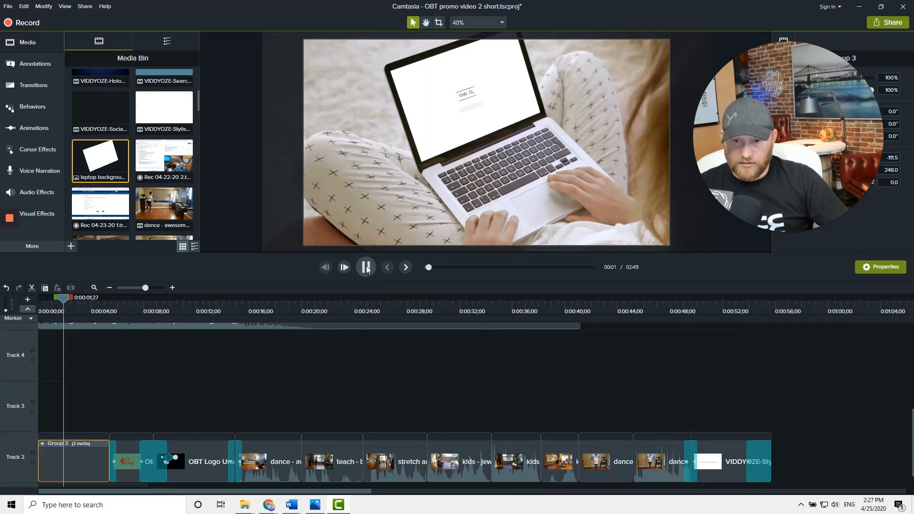
pyautogui.click(366, 269)
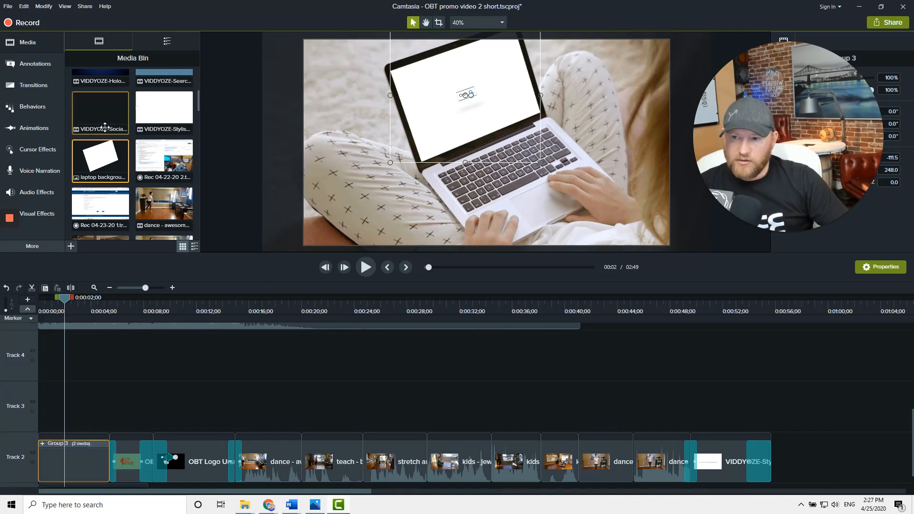
pyautogui.click(27, 127)
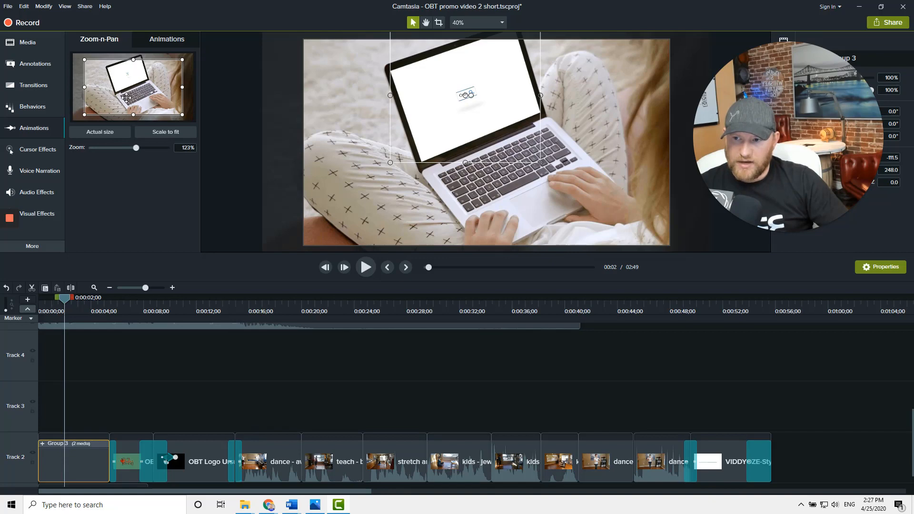
pyautogui.click(166, 42)
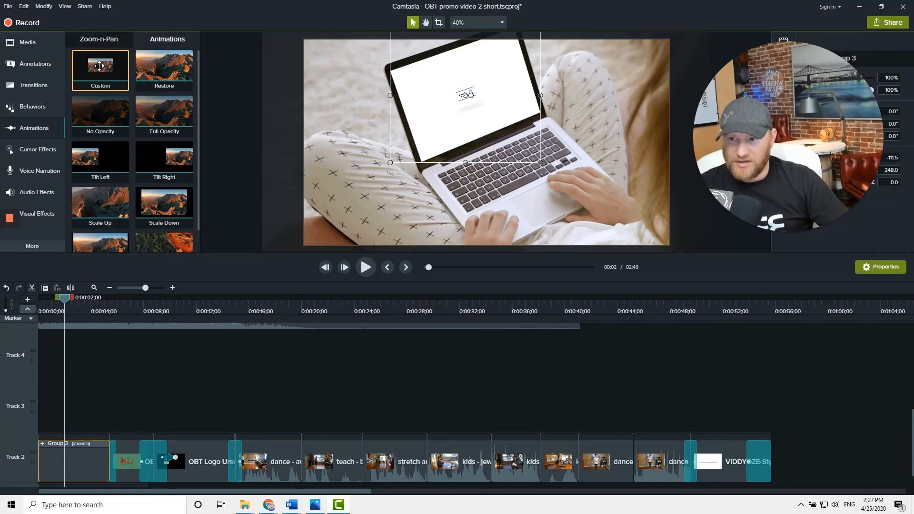
pyautogui.moveTo(100, 65); pyautogui.dragTo(82, 465)
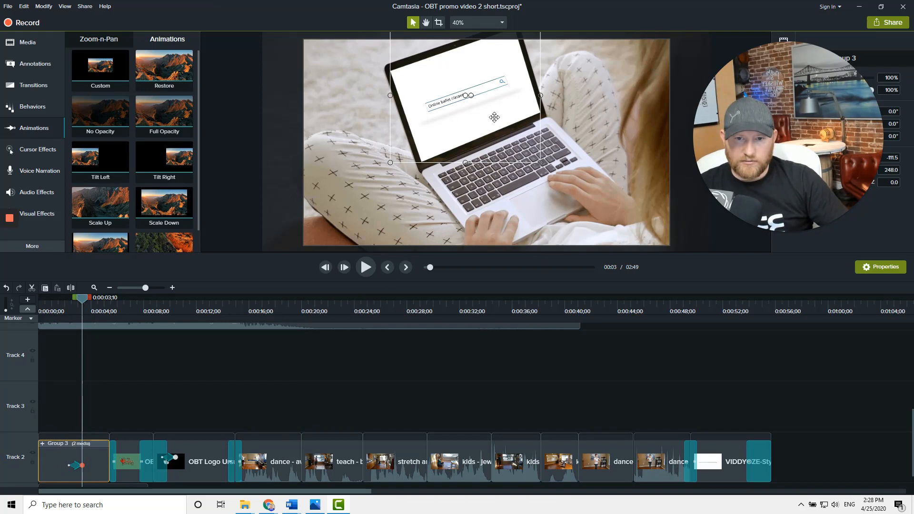
# Rotate, scale and reposition the group in the canvas so the laptop's search bar fills the frame
pyautogui.moveTo(471, 96); pyautogui.dragTo(482, 100)
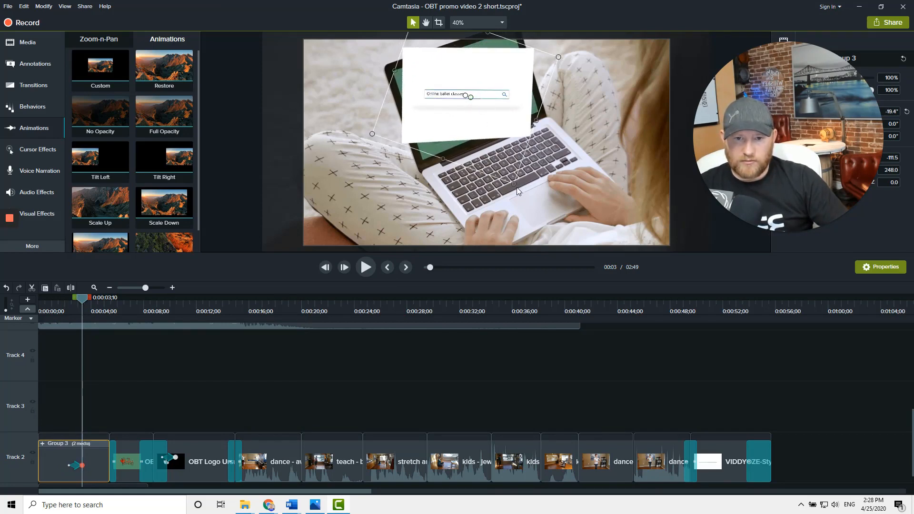
pyautogui.moveTo(515, 184); pyautogui.dragTo(715, 353)
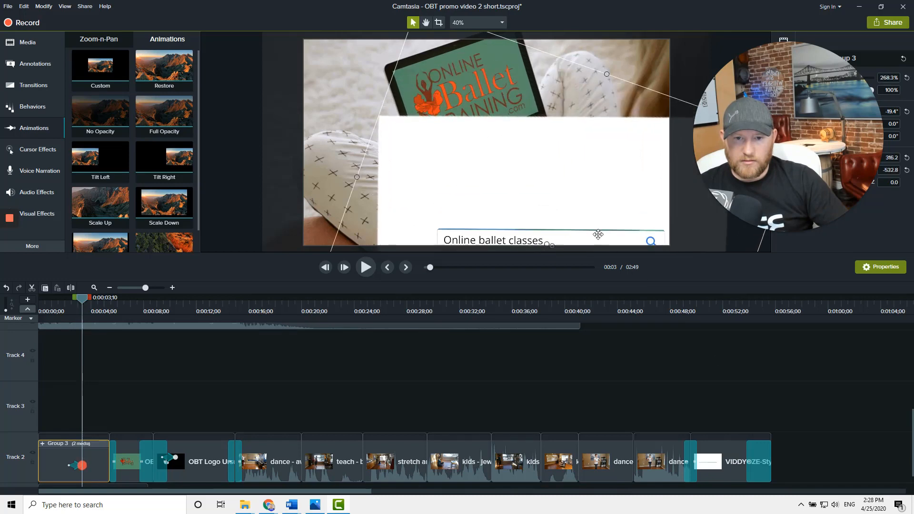
pyautogui.moveTo(598, 234); pyautogui.dragTo(392, 71)
pyautogui.moveTo(457, 180); pyautogui.dragTo(433, 130)
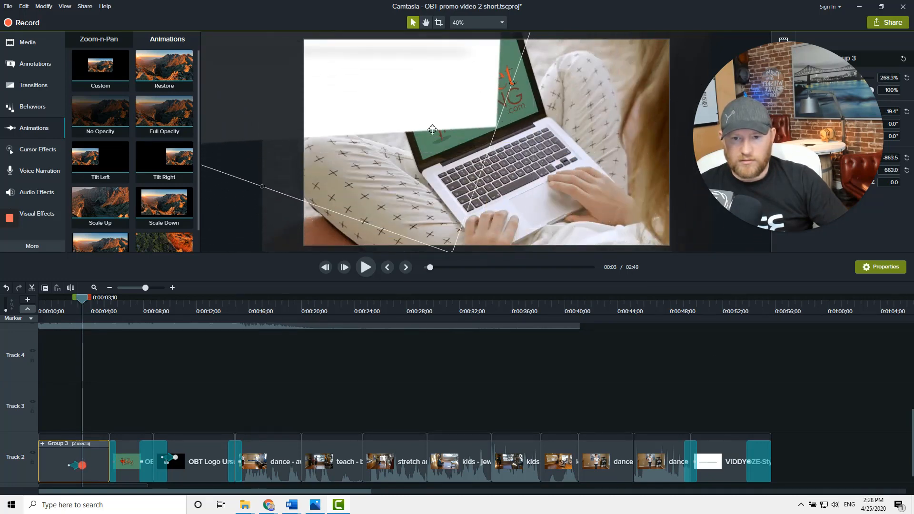
pyautogui.moveTo(441, 212); pyautogui.dragTo(584, 343)
pyautogui.moveTo(472, 177); pyautogui.dragTo(366, 57)
pyautogui.moveTo(408, 192)
pyautogui.mouseDown()
pyautogui.moveTo(410, 134)
pyautogui.moveTo(410, 195)
pyautogui.mouseUp()
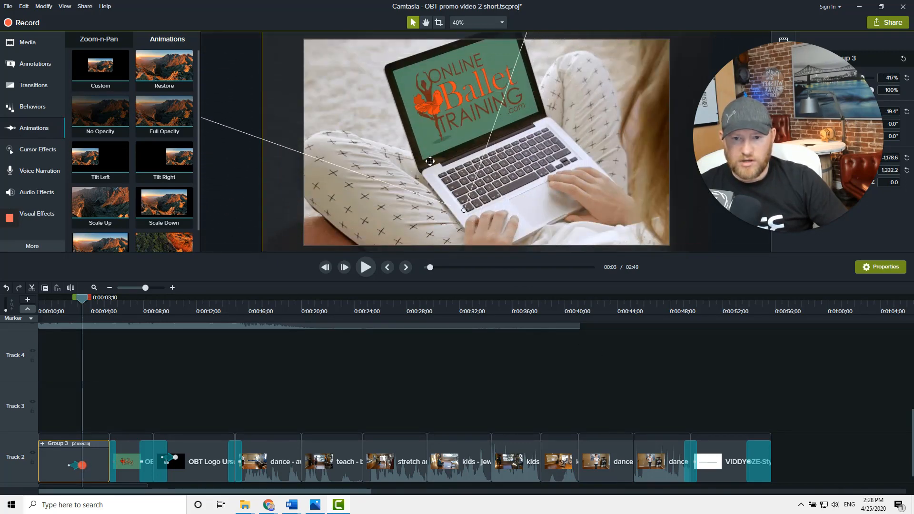
pyautogui.moveTo(466, 208); pyautogui.dragTo(608, 404)
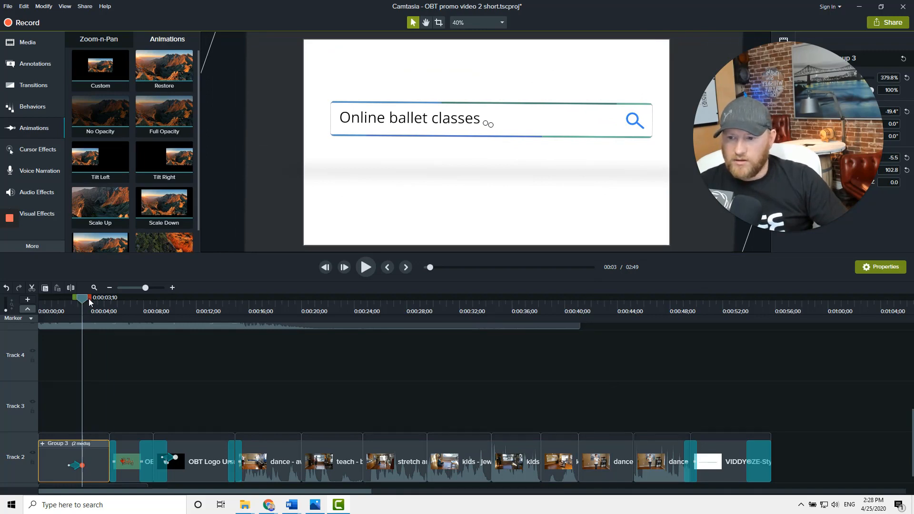
# Move the custom animation slightly earlier on Group 3
pyautogui.moveTo(82, 305); pyautogui.dragTo(61, 308)
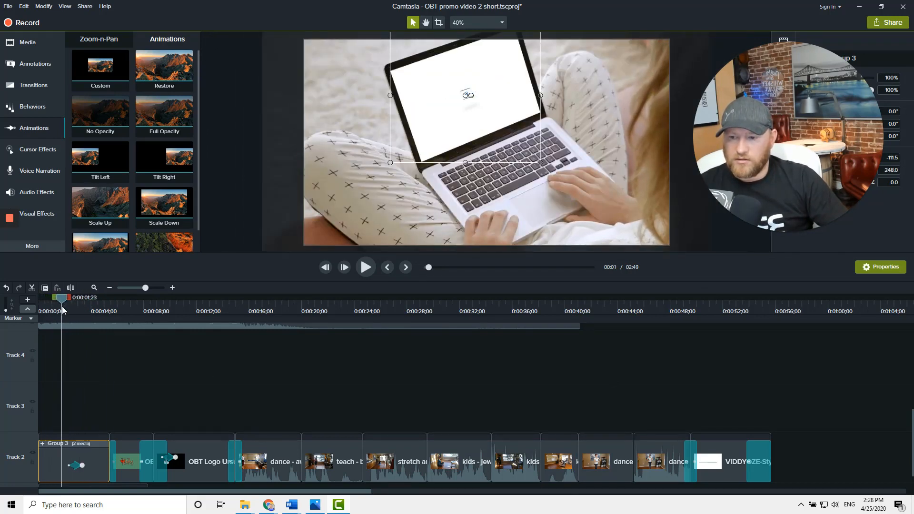
pyautogui.scroll(5, 142, 361)
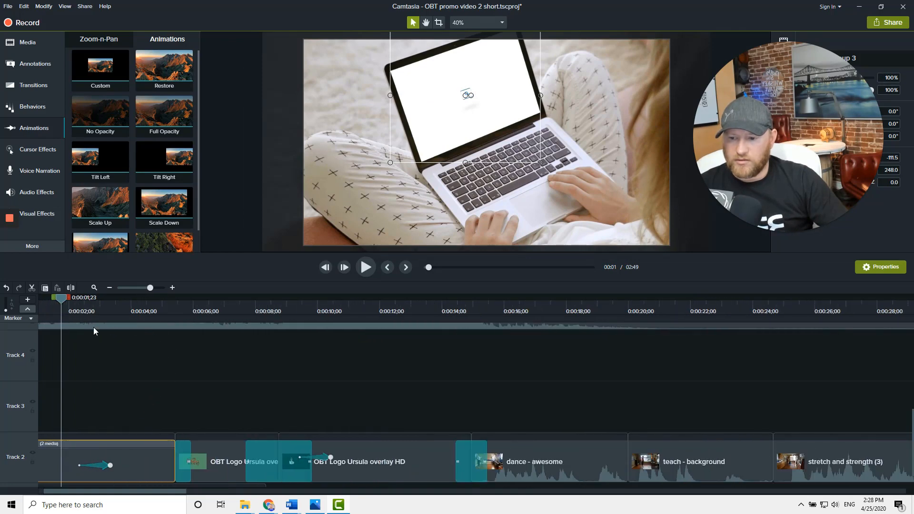
pyautogui.moveTo(62, 305); pyautogui.dragTo(118, 327)
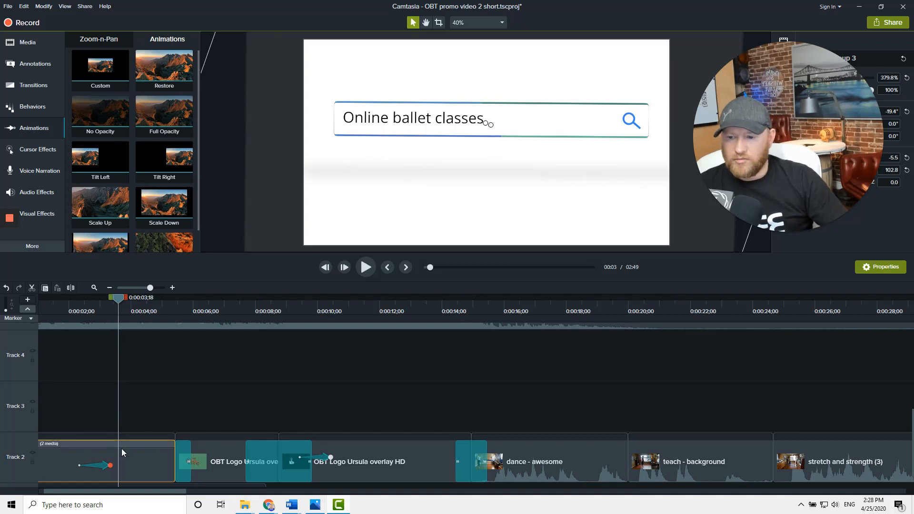
pyautogui.click(99, 400)
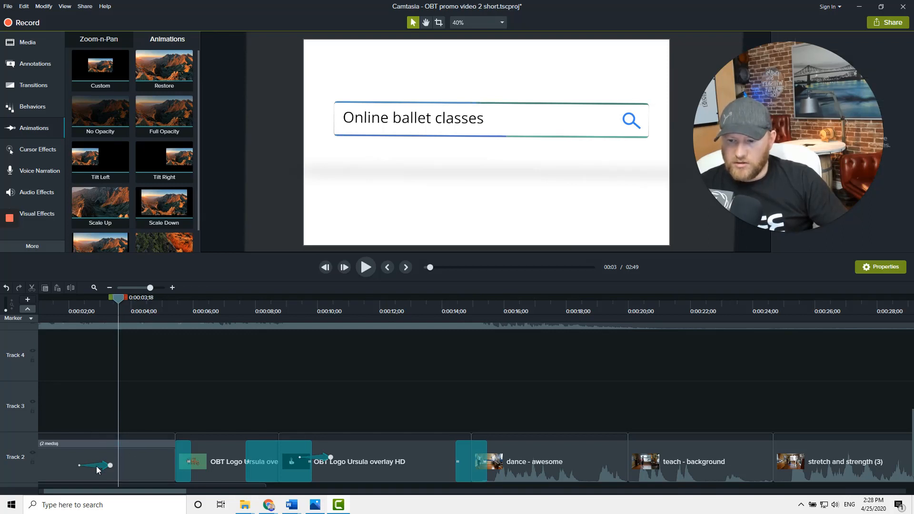
pyautogui.moveTo(99, 471); pyautogui.dragTo(89, 469)
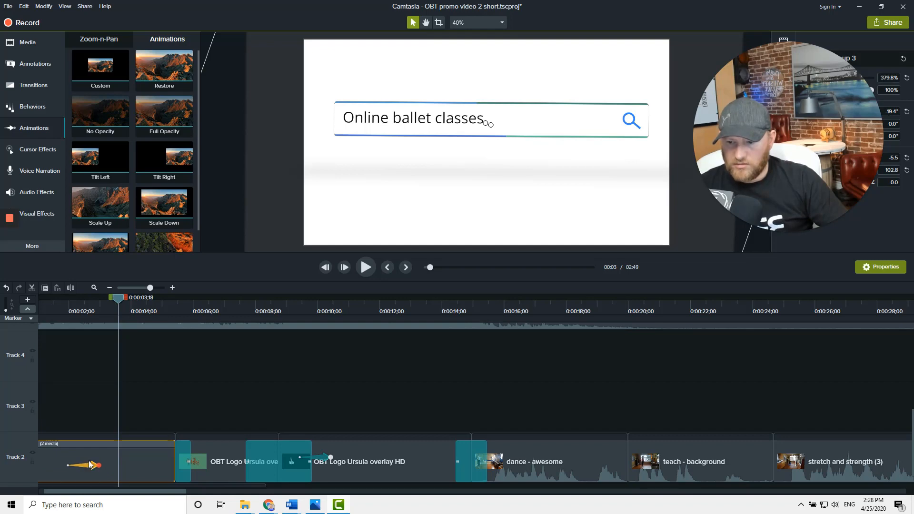
# Delete the transition at the start of the OBT Logo clip
pyautogui.click(72, 310)
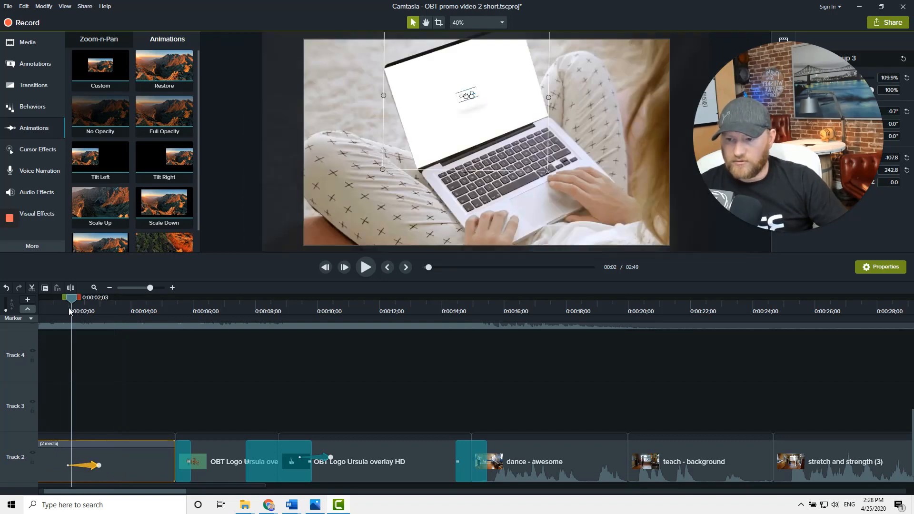
pyautogui.moveTo(70, 300); pyautogui.dragTo(176, 361)
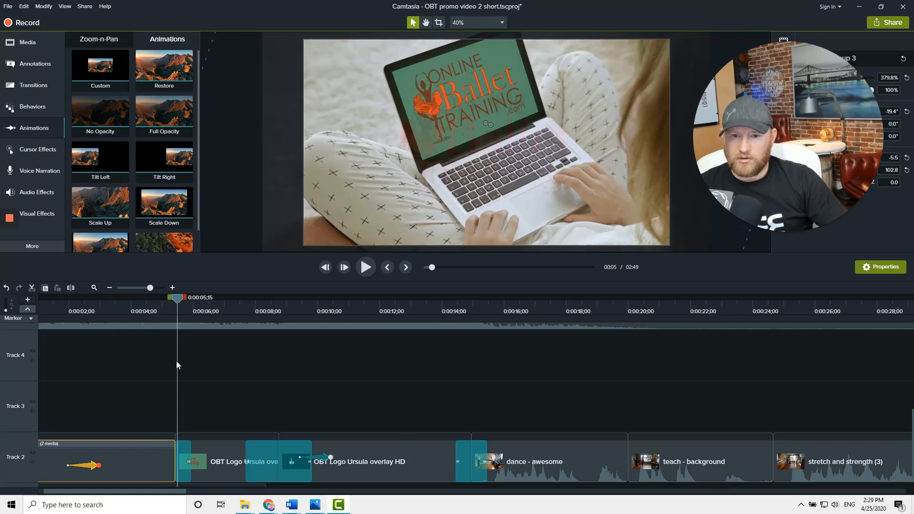
pyautogui.click(189, 457)
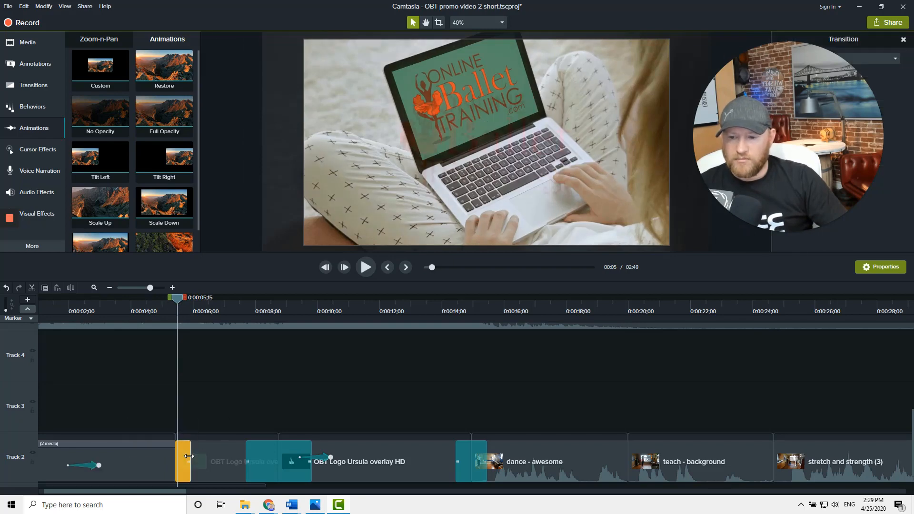
pyautogui.press('Delete')
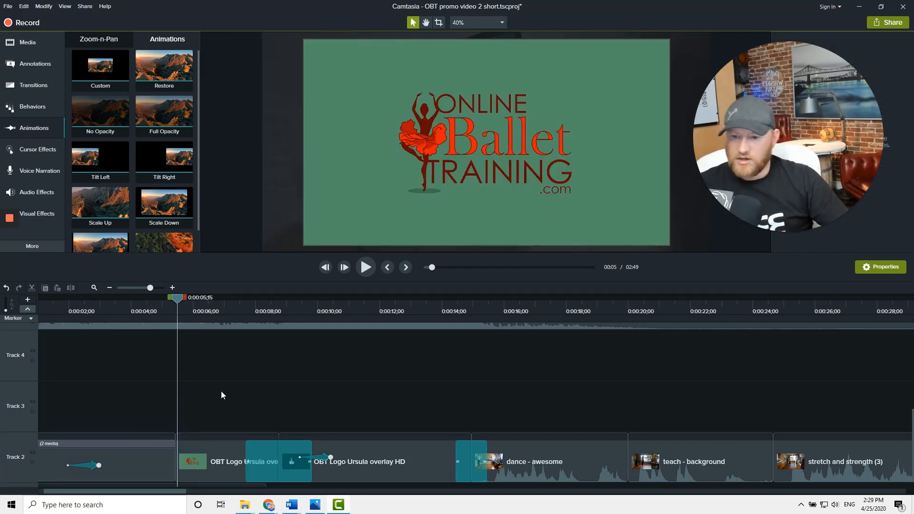
# Add a Dissolve transition between Group 3 and the OBT Logo clip
pyautogui.click(34, 85)
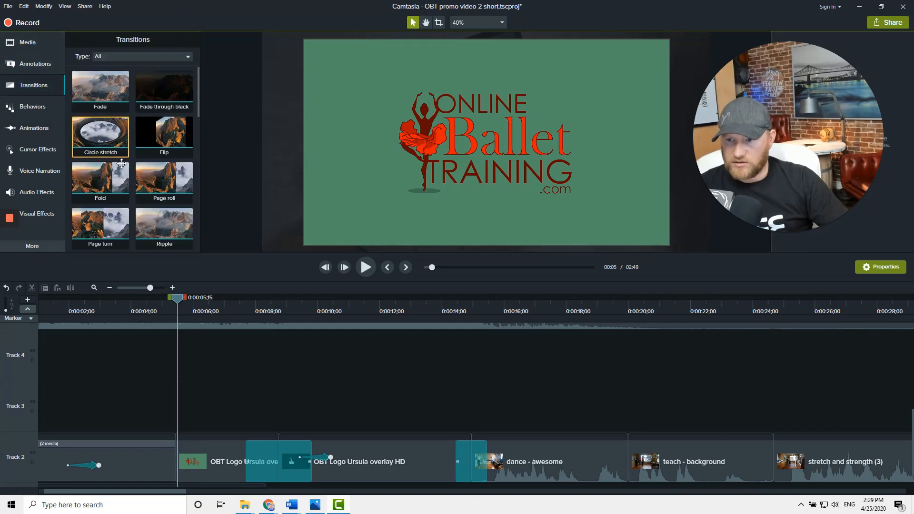
pyautogui.scroll(-5, 110, 210)
pyautogui.scroll(-2, 167, 214)
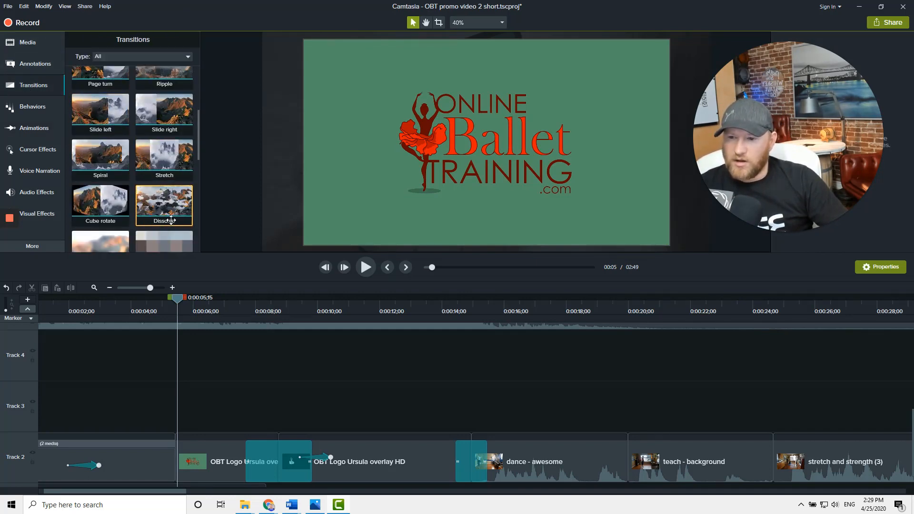
pyautogui.moveTo(170, 207); pyautogui.dragTo(178, 467)
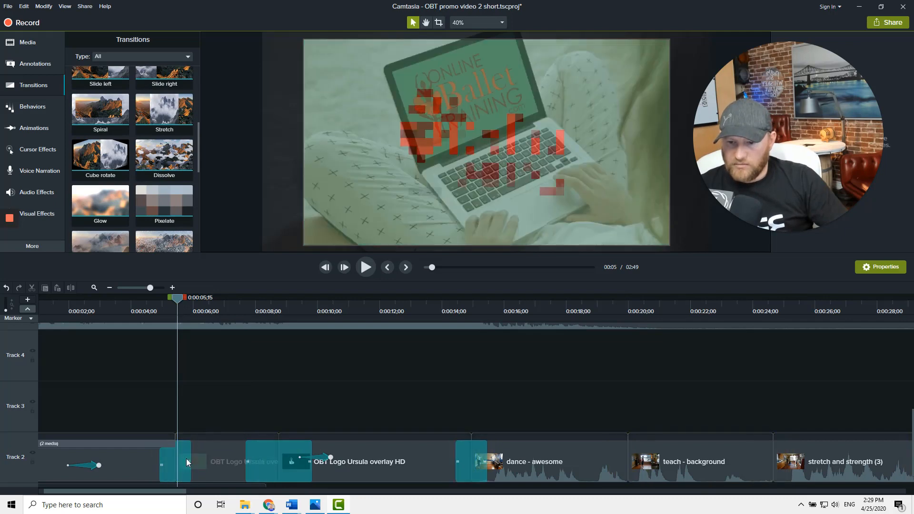
# Scrub through the new dissolve and scroll the timeline to show Track 1
pyautogui.click(146, 309)
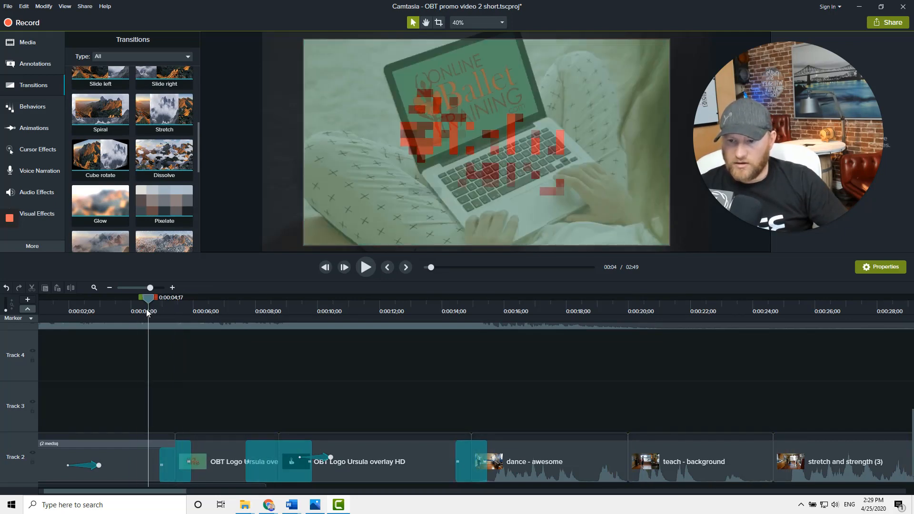
pyautogui.moveTo(150, 299); pyautogui.dragTo(194, 310)
pyautogui.scroll(-2, 200, 377)
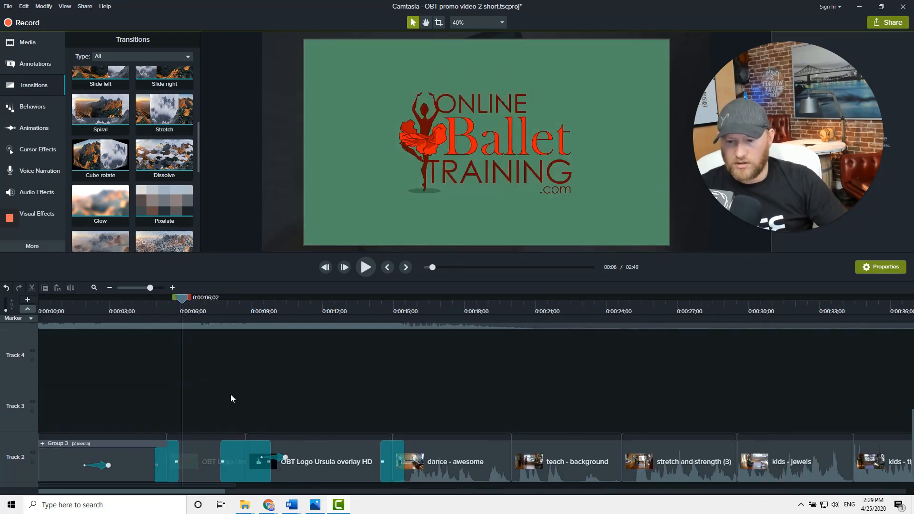
pyautogui.scroll(-1, 180, 389)
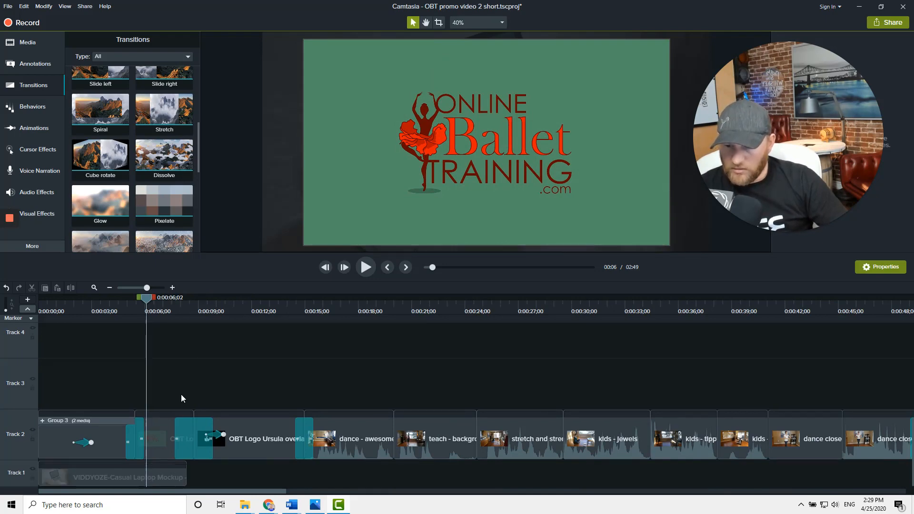
# Trim the end of the VIDDYOZE-Casual Laptop Mockup clip on Track 1 to about 5 seconds
pyautogui.click(166, 466)
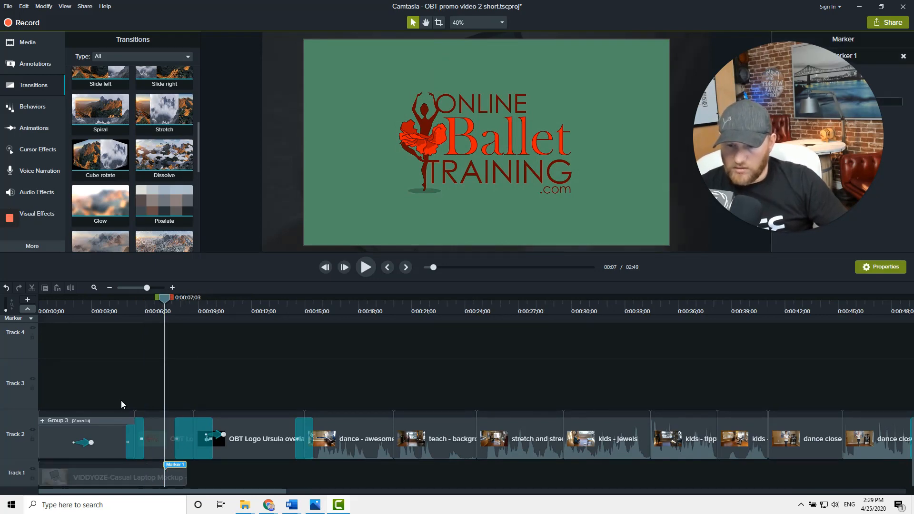
pyautogui.click(31, 307)
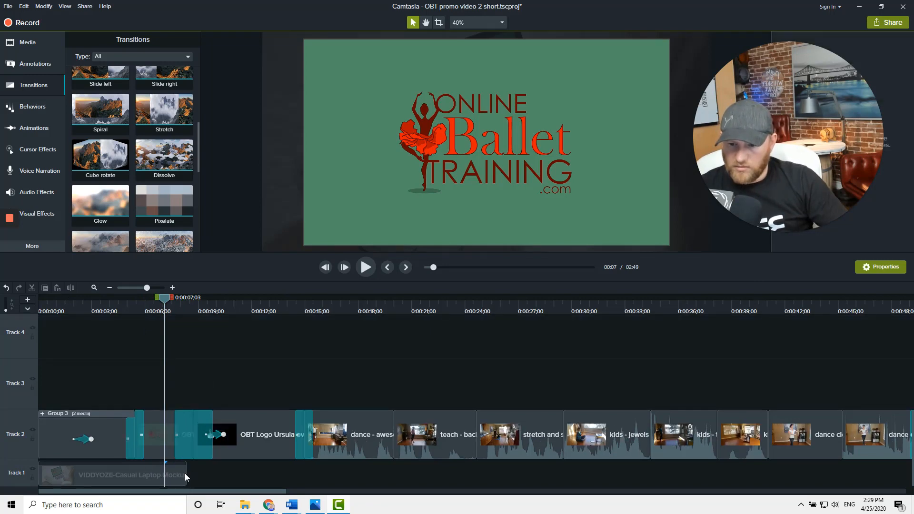
pyautogui.moveTo(186, 474); pyautogui.dragTo(124, 476)
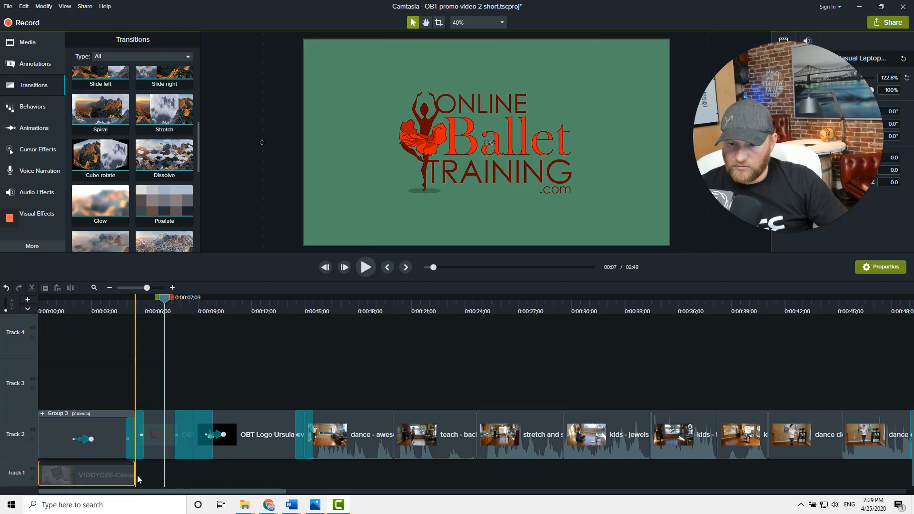
pyautogui.click(122, 310)
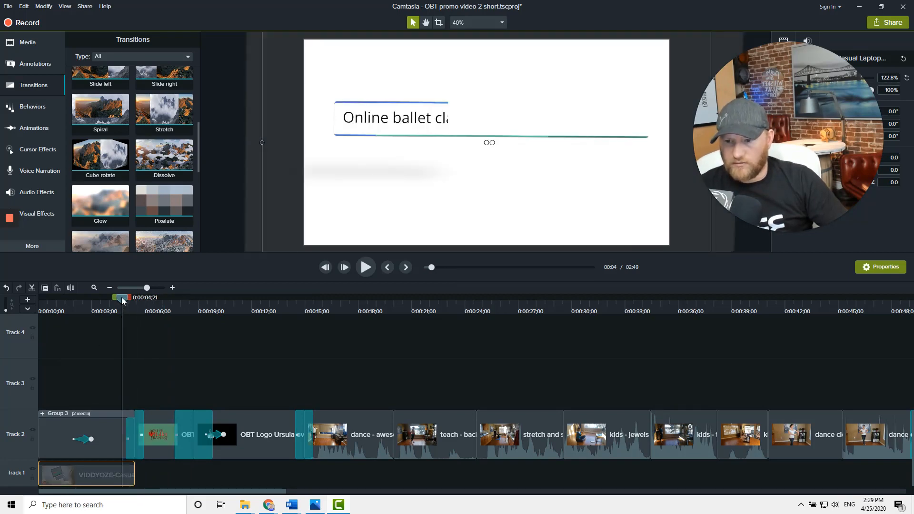
# Scrub past the OBT Logo clip and delete the animation on the OBT Logo Ursula overlay clip
pyautogui.moveTo(122, 298); pyautogui.dragTo(202, 341)
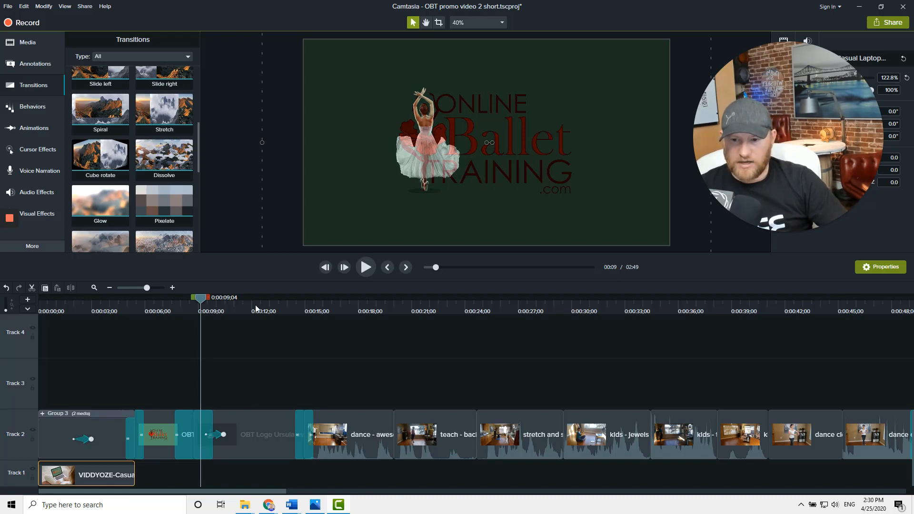
pyautogui.moveTo(255, 307)
pyautogui.mouseDown()
pyautogui.moveTo(248, 301)
pyautogui.moveTo(264, 305)
pyautogui.mouseUp()
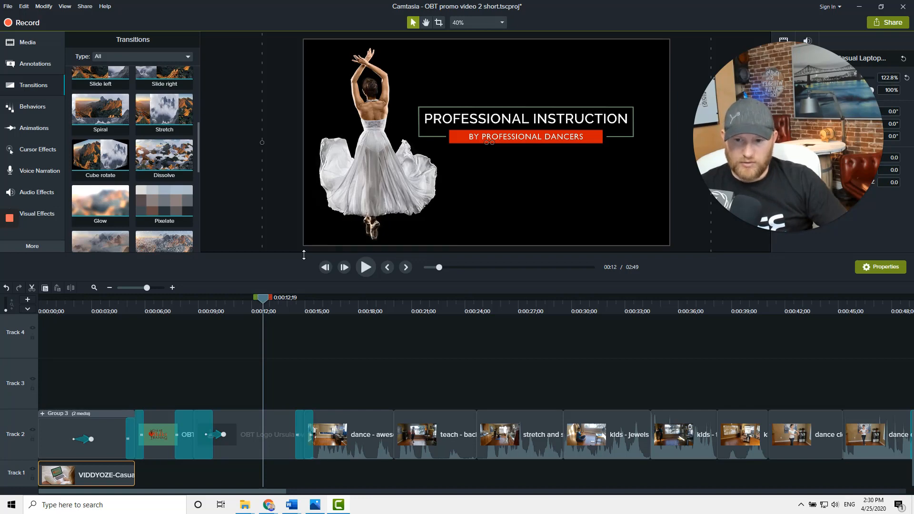
pyautogui.click(197, 307)
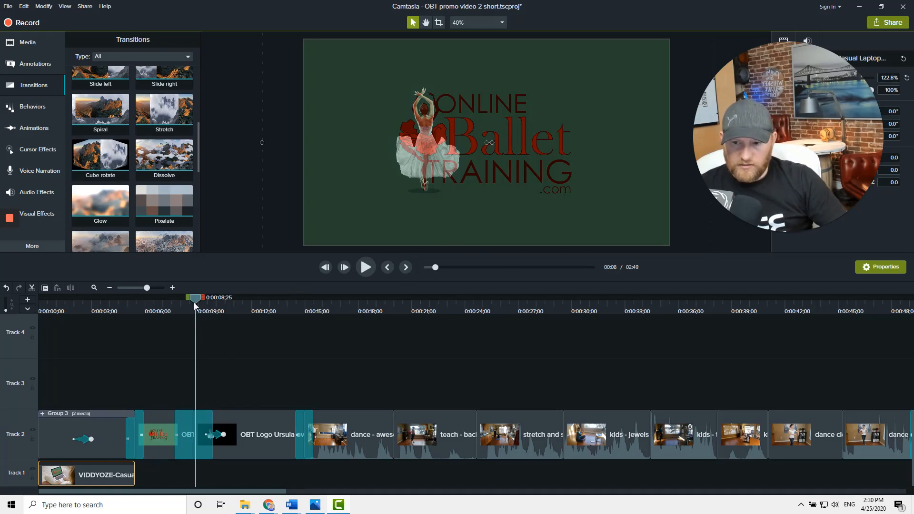
pyautogui.moveTo(193, 302)
pyautogui.mouseDown()
pyautogui.moveTo(219, 305)
pyautogui.moveTo(207, 307)
pyautogui.mouseUp()
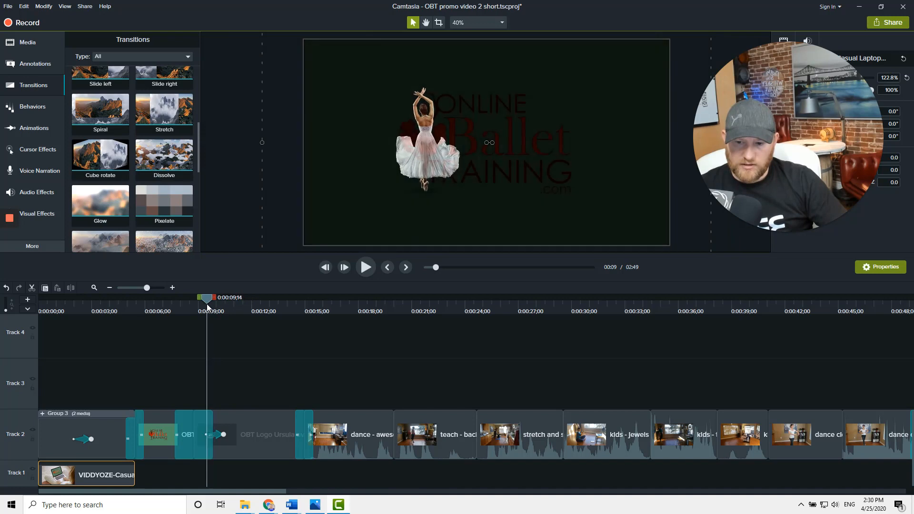
pyautogui.click(219, 439)
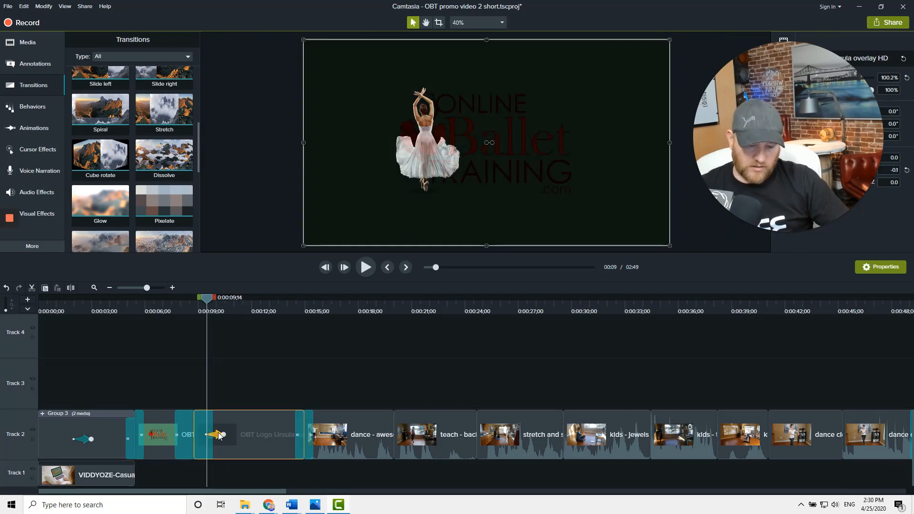
pyautogui.press('Delete')
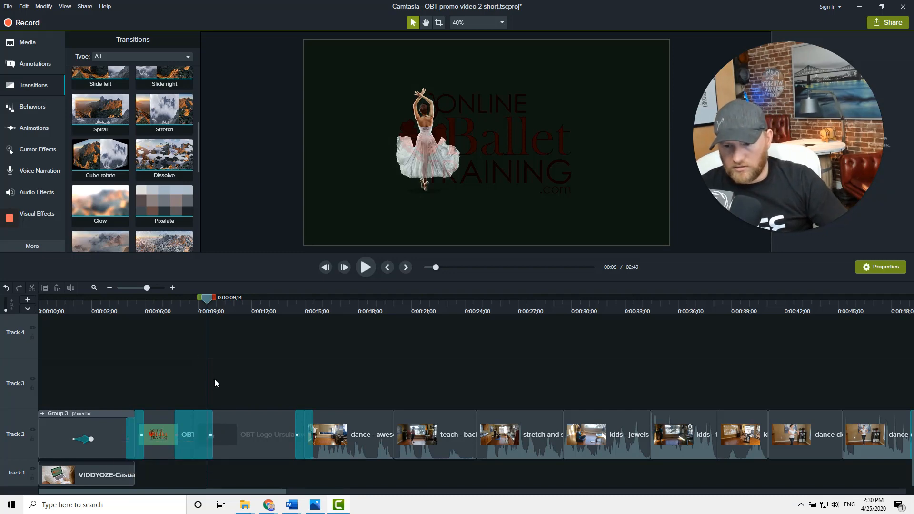
# Try adding an animation to the OBT Logo Ursula overlay clip and resizing the Modern Title, undoing both changes
pyautogui.moveTo(209, 301)
pyautogui.mouseDown()
pyautogui.moveTo(192, 301)
pyautogui.moveTo(214, 298)
pyautogui.mouseUp()
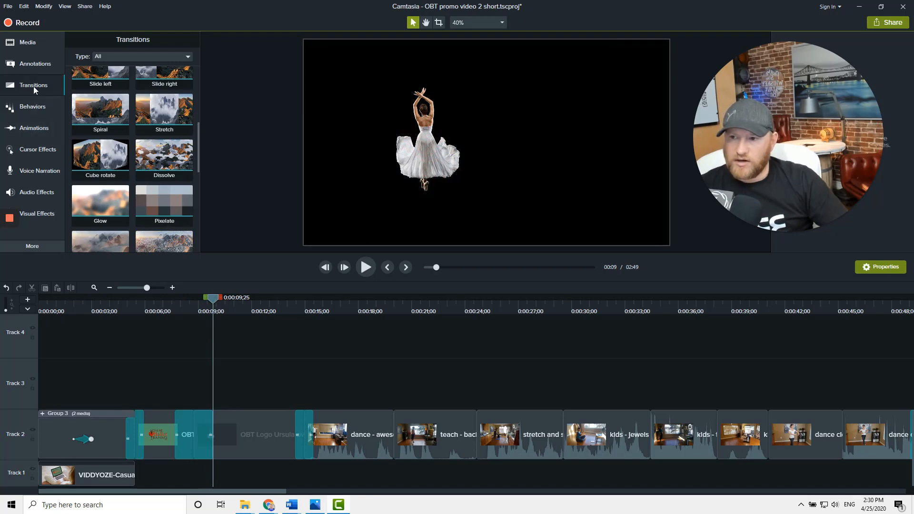
pyautogui.click(33, 128)
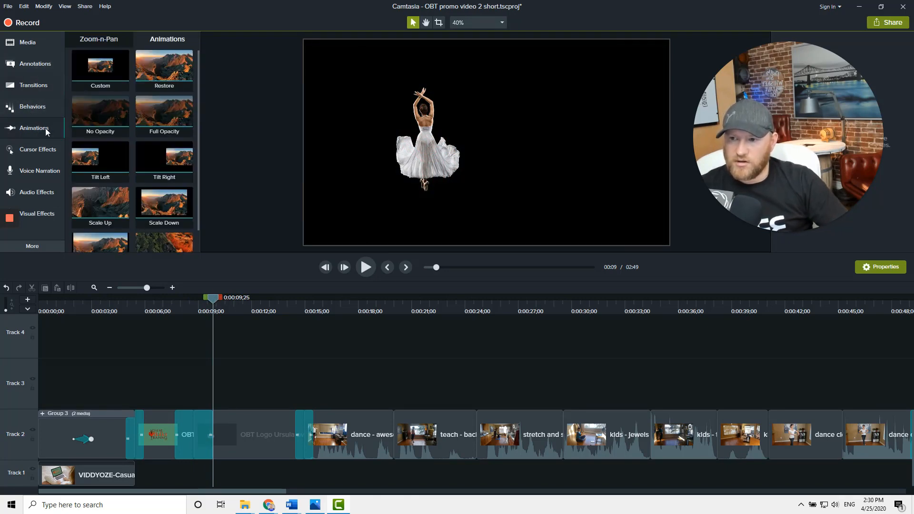
pyautogui.moveTo(191, 340); pyautogui.dragTo(226, 437)
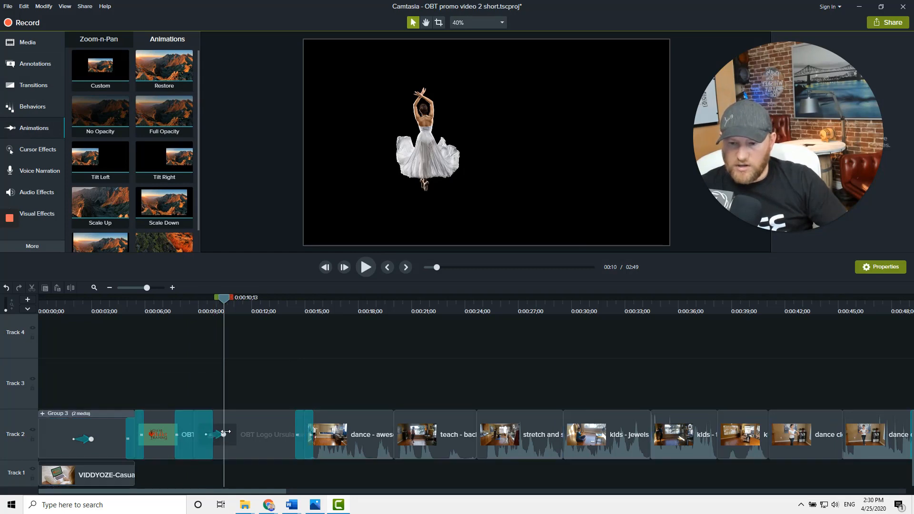
pyautogui.click(402, 145)
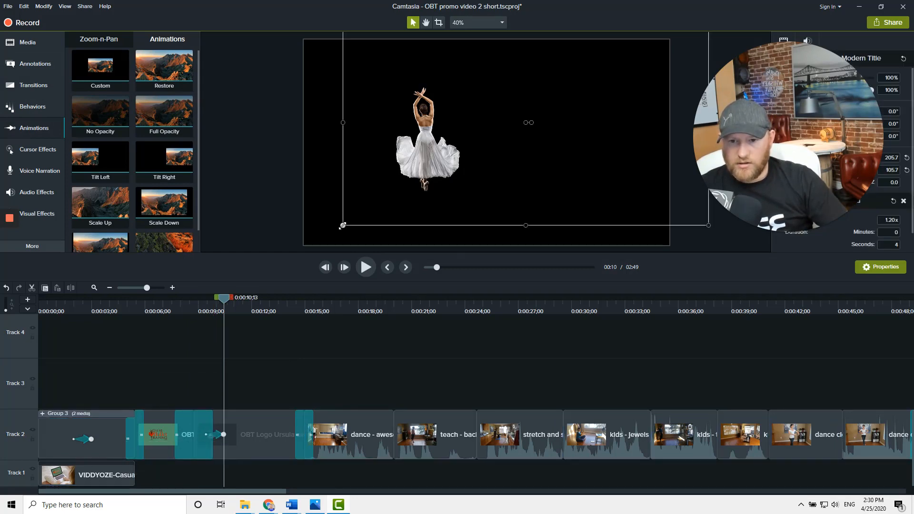
pyautogui.moveTo(342, 226); pyautogui.dragTo(344, 225)
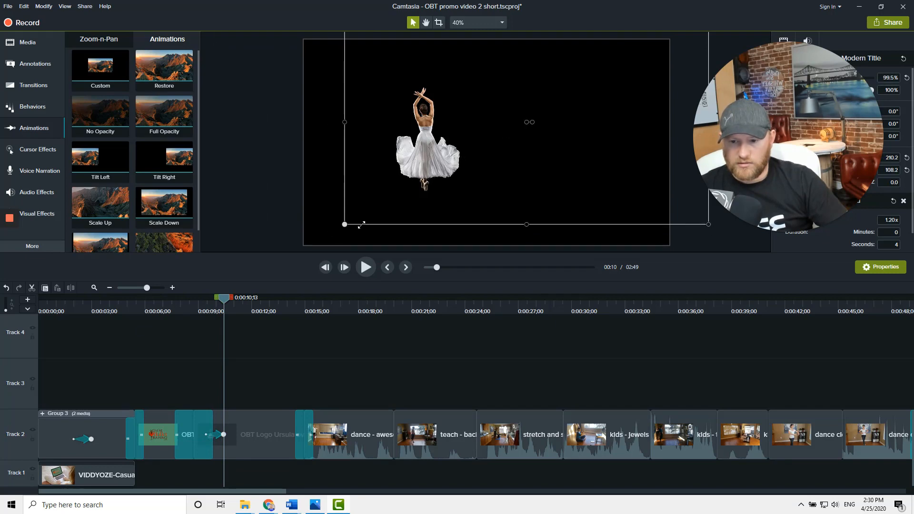
pyautogui.hotkey('ctrl', 'z')
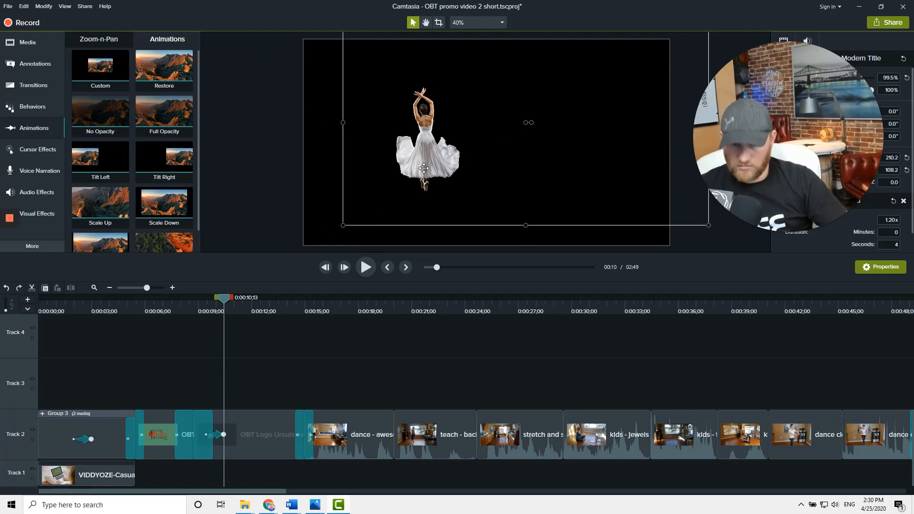
pyautogui.hotkey('ctrl', 'z')
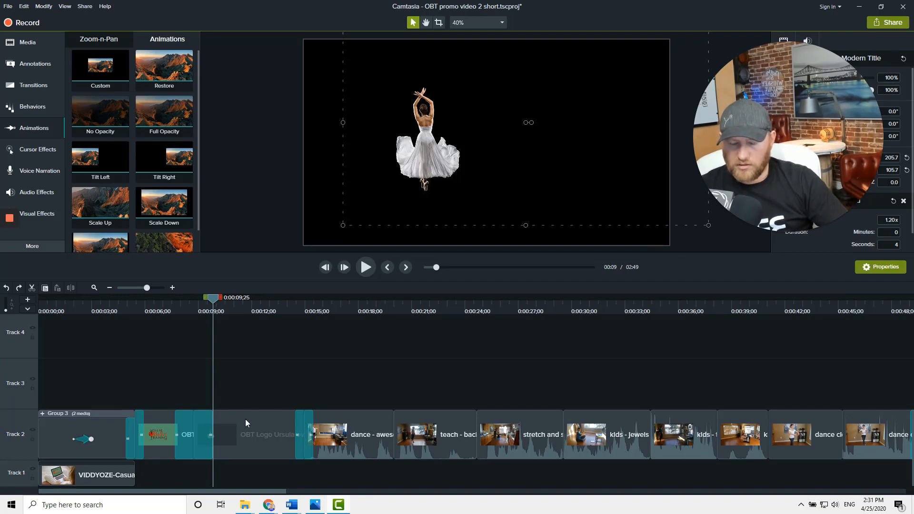
# Scale the OBT Logo Ursula overlay clip up to about 180% and move the dancer to the left of the frame
pyautogui.scroll(2, 238, 404)
pyautogui.scroll(-1, 238, 404)
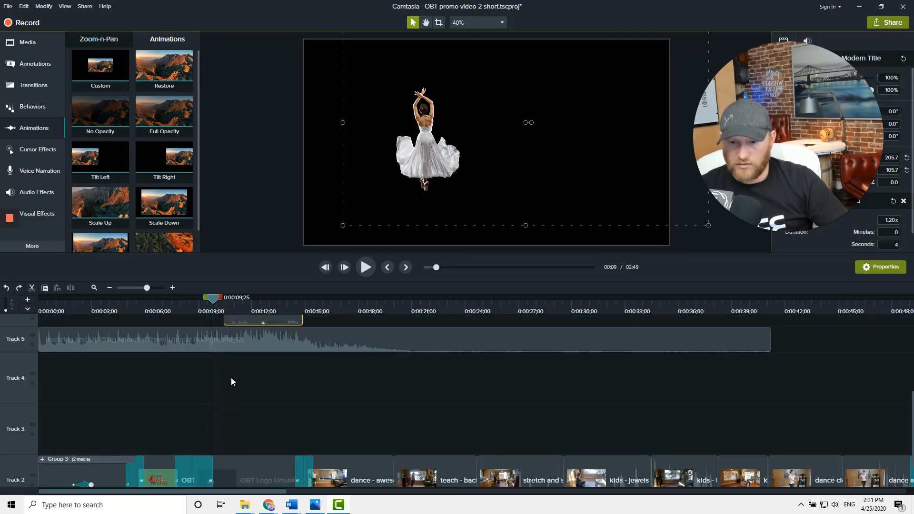
pyautogui.click(231, 472)
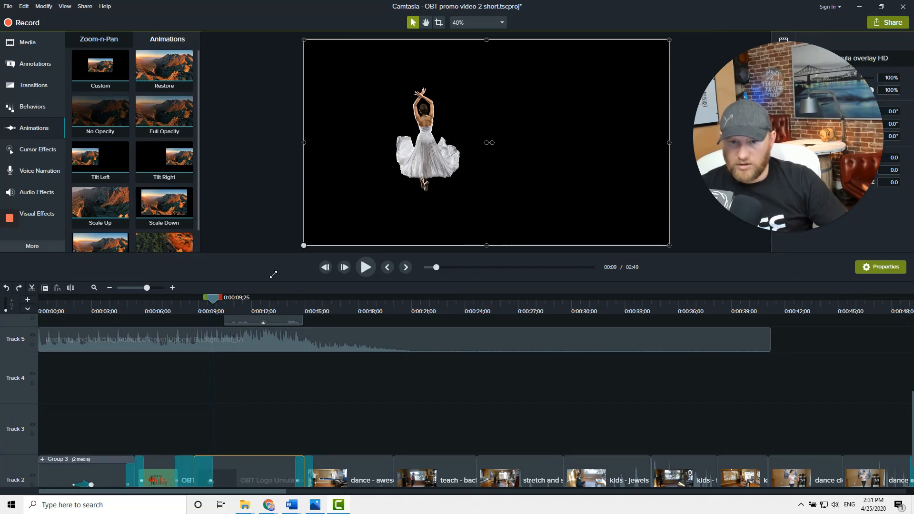
pyautogui.moveTo(302, 244); pyautogui.dragTo(83, 365)
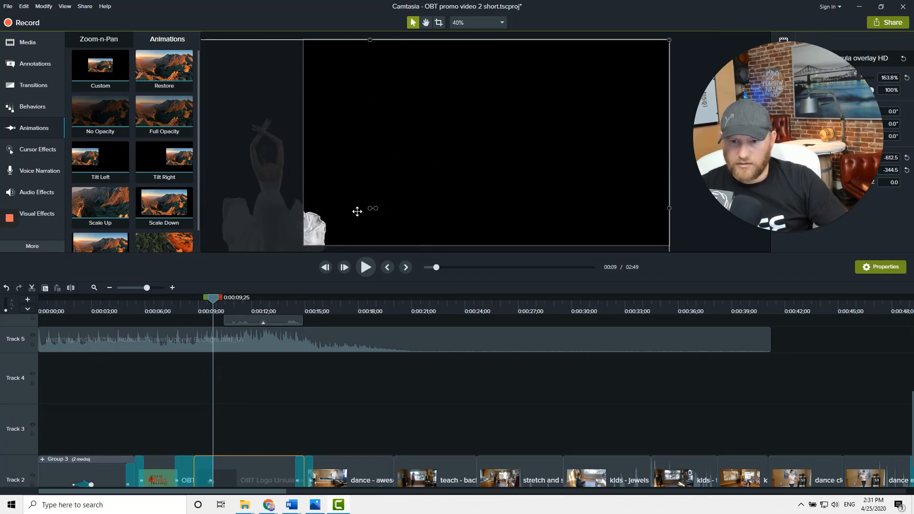
pyautogui.moveTo(357, 212); pyautogui.dragTo(461, 145)
pyautogui.moveTo(424, 177); pyautogui.dragTo(306, 266)
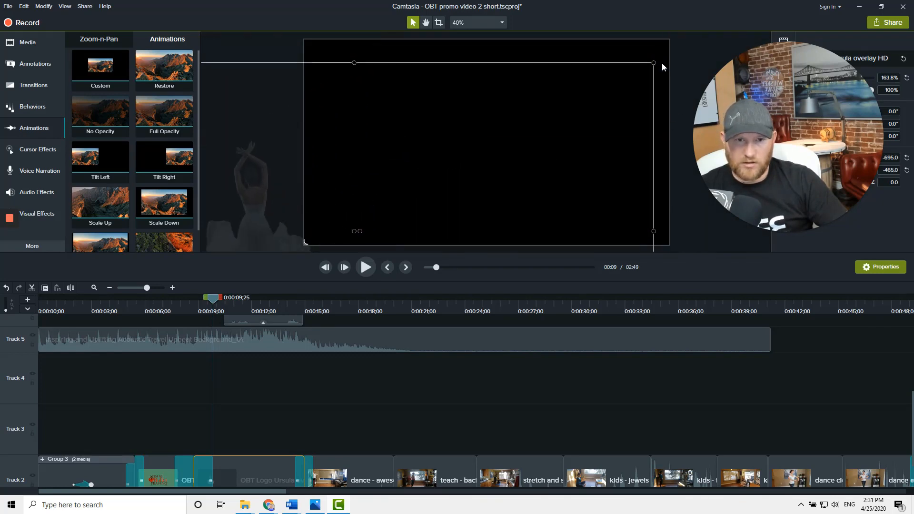
pyautogui.moveTo(654, 62); pyautogui.dragTo(713, 27)
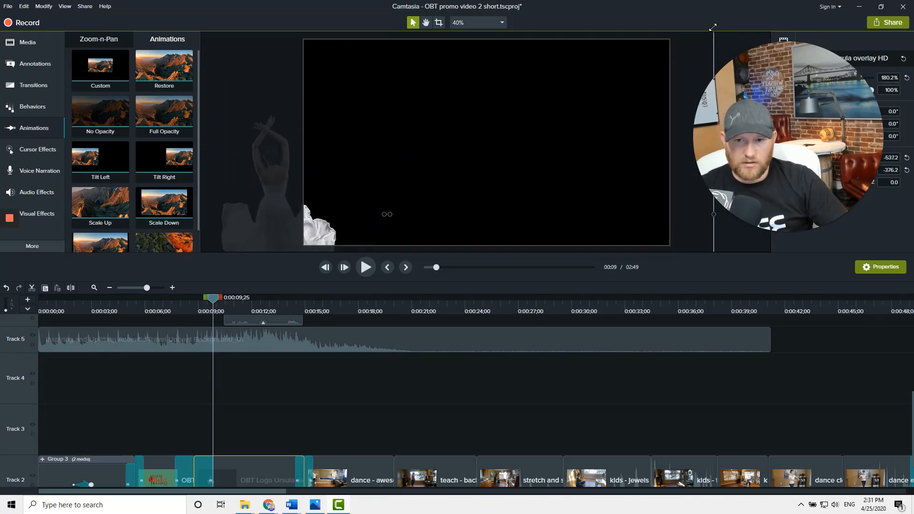
pyautogui.moveTo(394, 162); pyautogui.dragTo(494, 103)
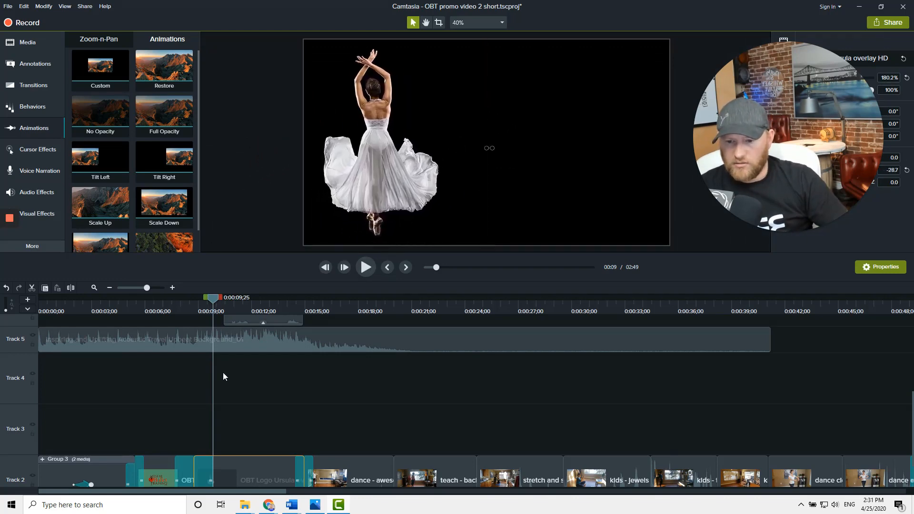
# Add an animation at the playhead on the OBT Logo Ursula overlay clip and delete it
pyautogui.scroll(2, 223, 377)
pyautogui.moveTo(196, 298)
pyautogui.mouseDown()
pyautogui.moveTo(189, 303)
pyautogui.moveTo(200, 310)
pyautogui.mouseUp()
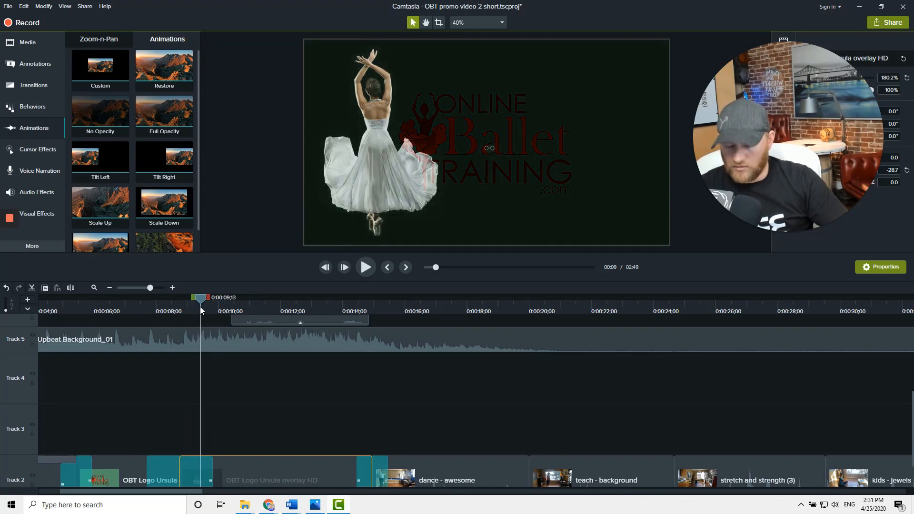
pyautogui.hotkey('shift', 'a')
pyautogui.click(252, 322)
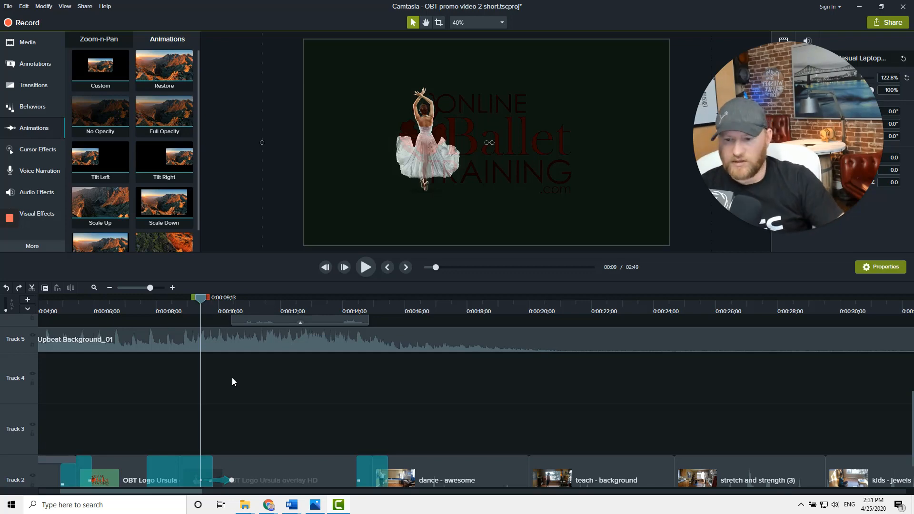
pyautogui.click(223, 480)
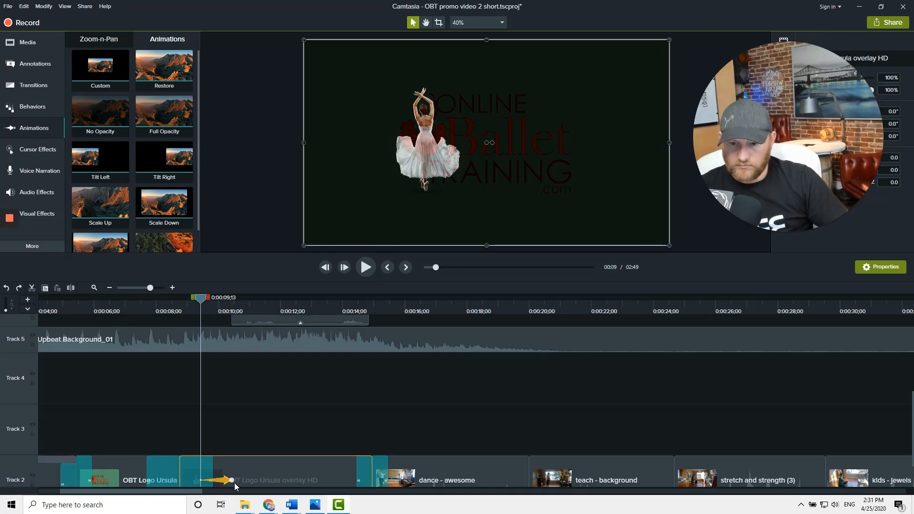
pyautogui.press('Delete')
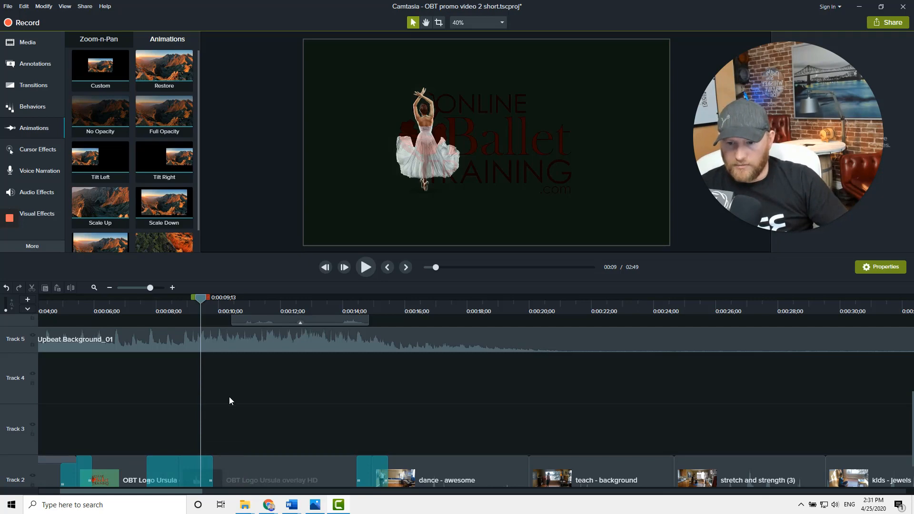
# Apply a Custom animation to the OBT Logo Ursula overlay clip, undoing an accidental title move
pyautogui.click(252, 470)
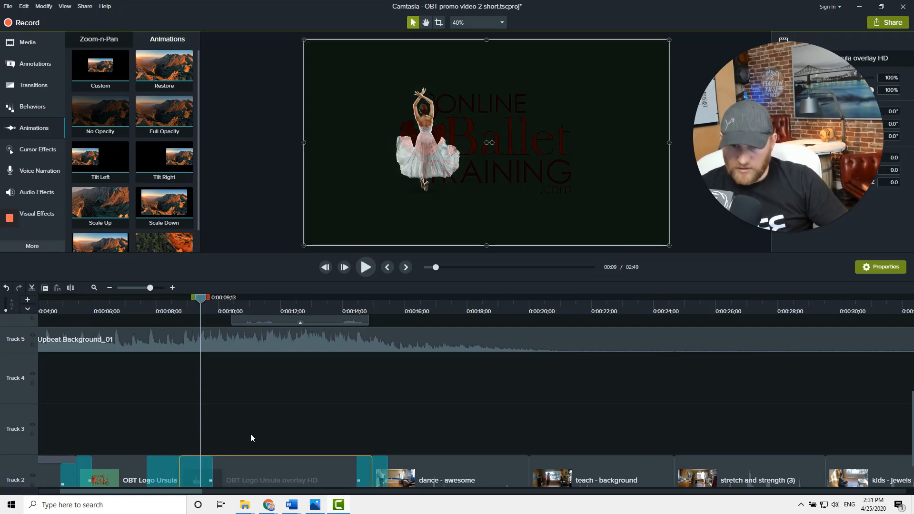
pyautogui.moveTo(99, 68); pyautogui.dragTo(232, 482)
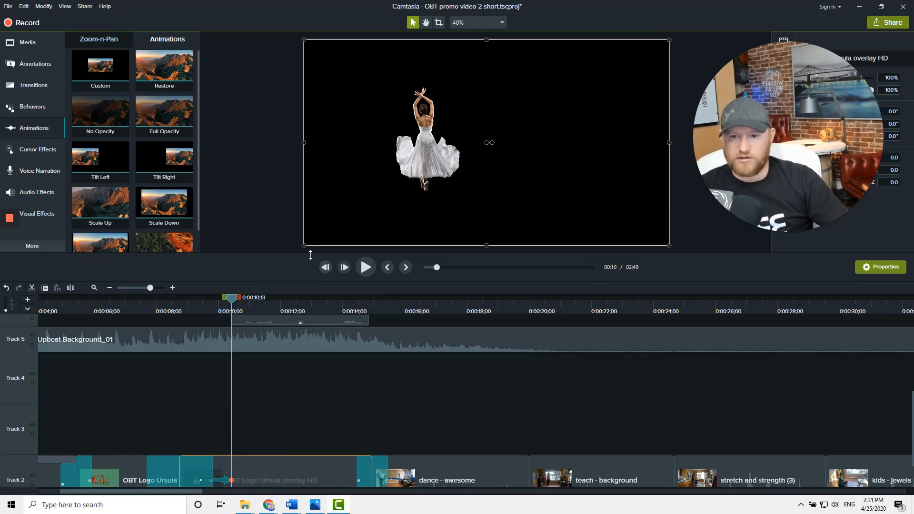
pyautogui.moveTo(304, 245); pyautogui.dragTo(322, 248)
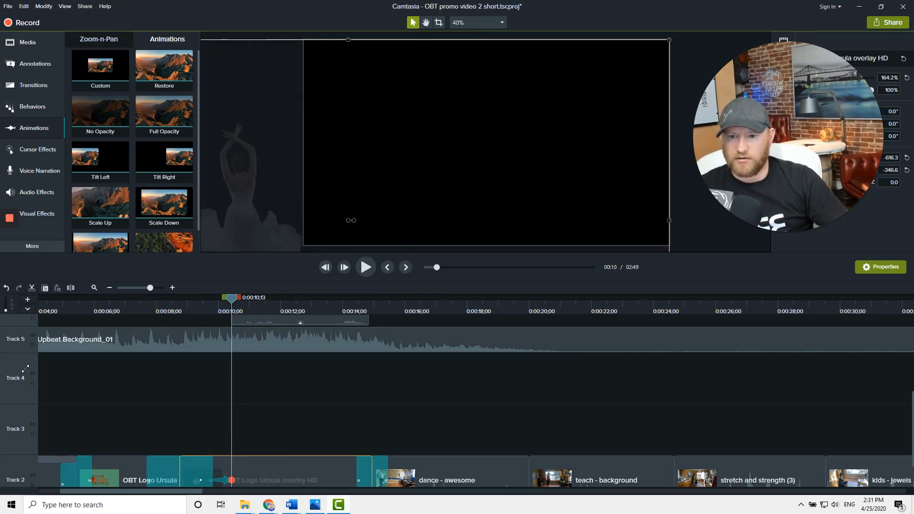
pyautogui.click(459, 184)
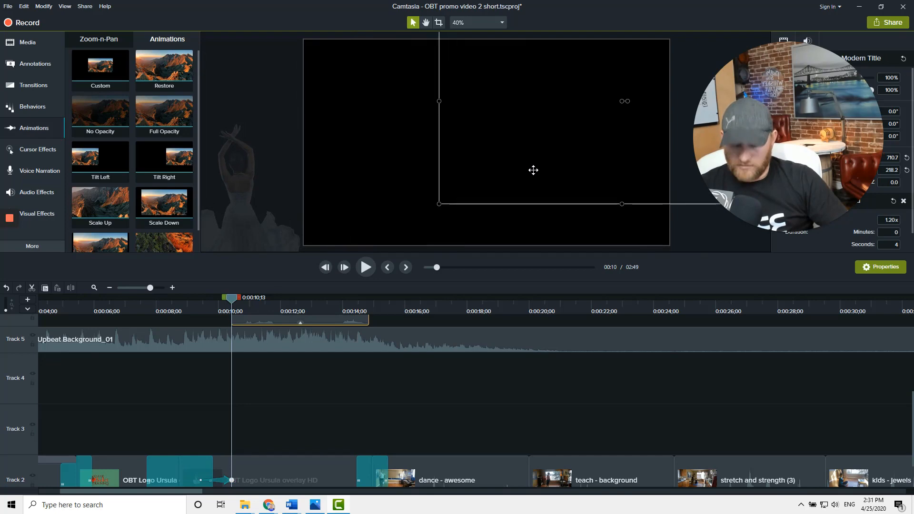
pyautogui.hotkey('ctrl', 'z')
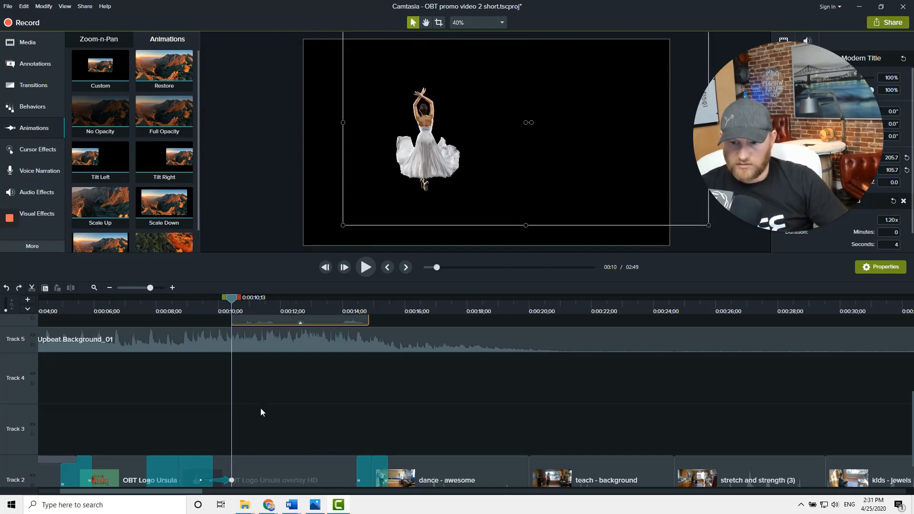
# Scale the overlay clip up to about 187% and position the dancer at the left side of the frame
pyautogui.click(250, 467)
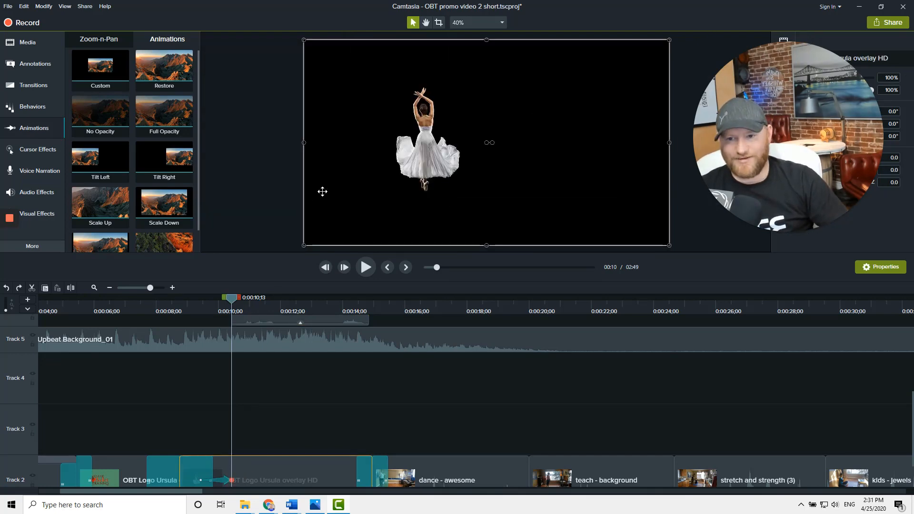
pyautogui.moveTo(304, 245); pyautogui.dragTo(42, 453)
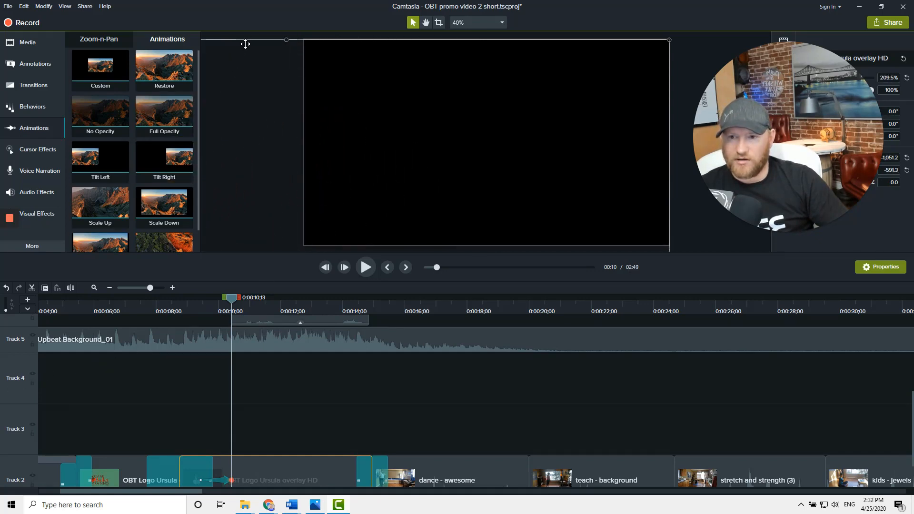
pyautogui.moveTo(247, 54); pyautogui.dragTo(430, 6)
pyautogui.moveTo(274, 184); pyautogui.dragTo(279, 145)
pyautogui.moveTo(266, 198); pyautogui.dragTo(410, 289)
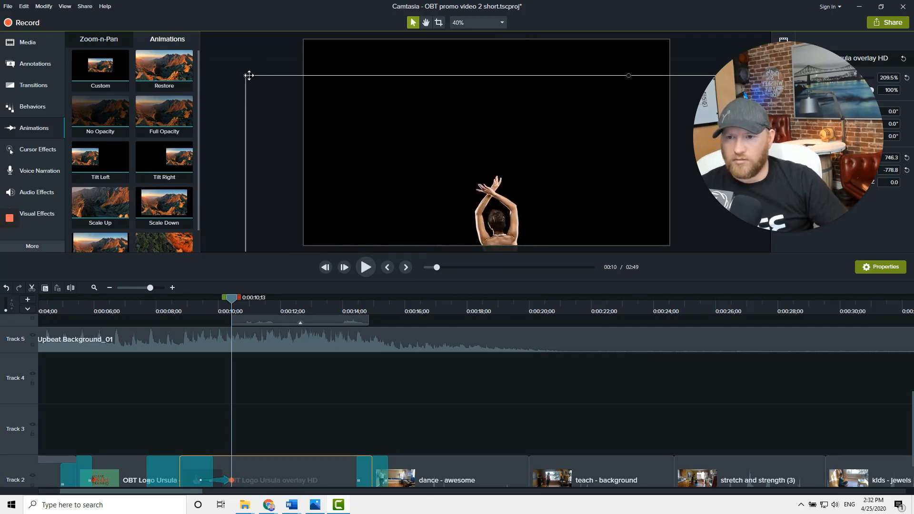
pyautogui.moveTo(246, 75); pyautogui.dragTo(282, 96)
pyautogui.moveTo(286, 155); pyautogui.dragTo(156, 6)
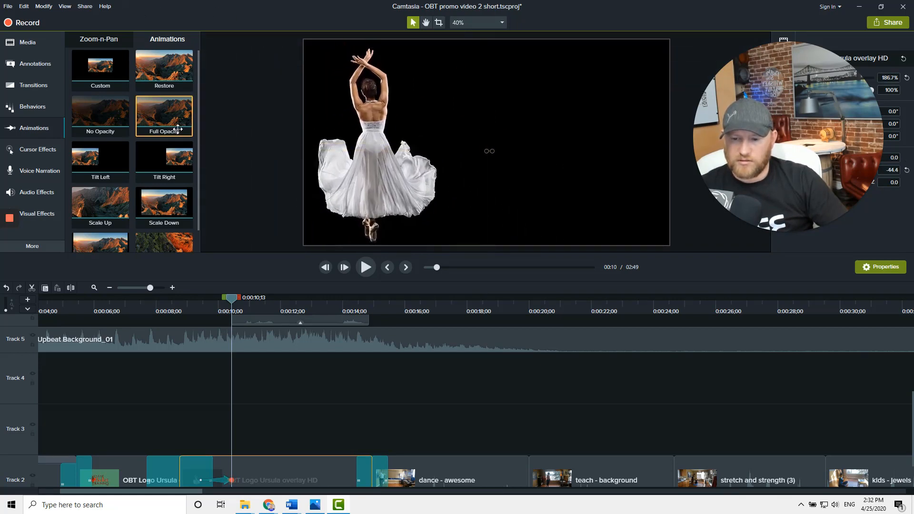
# Reposition the VIDDYOZE Modern Title text to the upper right of the frame, beside the dancer
pyautogui.click(184, 304)
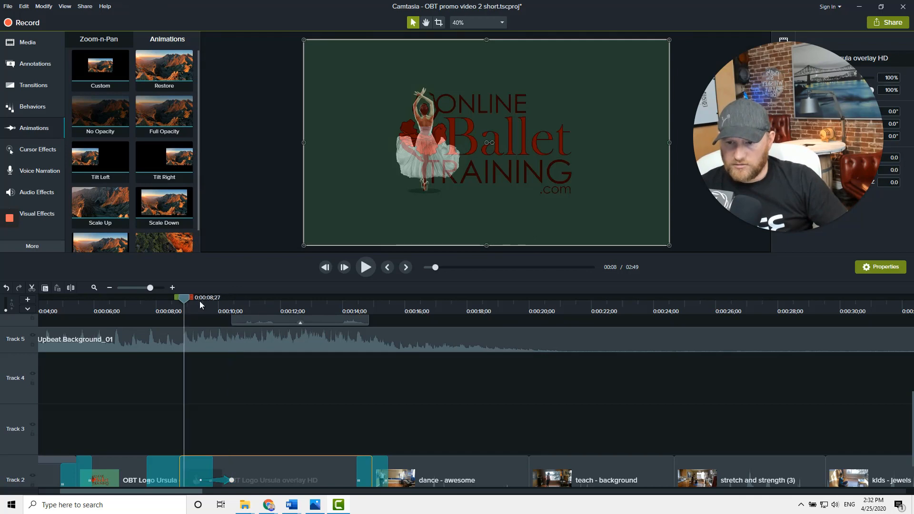
pyautogui.moveTo(187, 299); pyautogui.dragTo(241, 316)
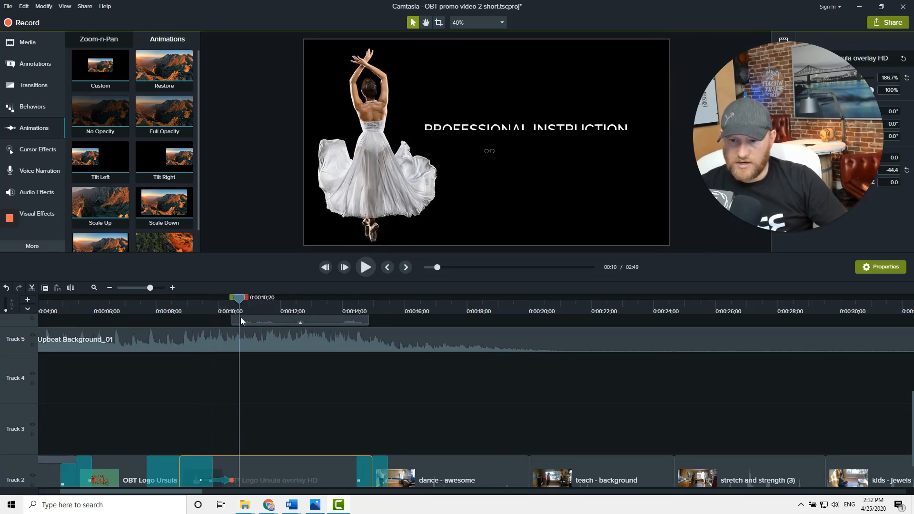
pyautogui.click(241, 320)
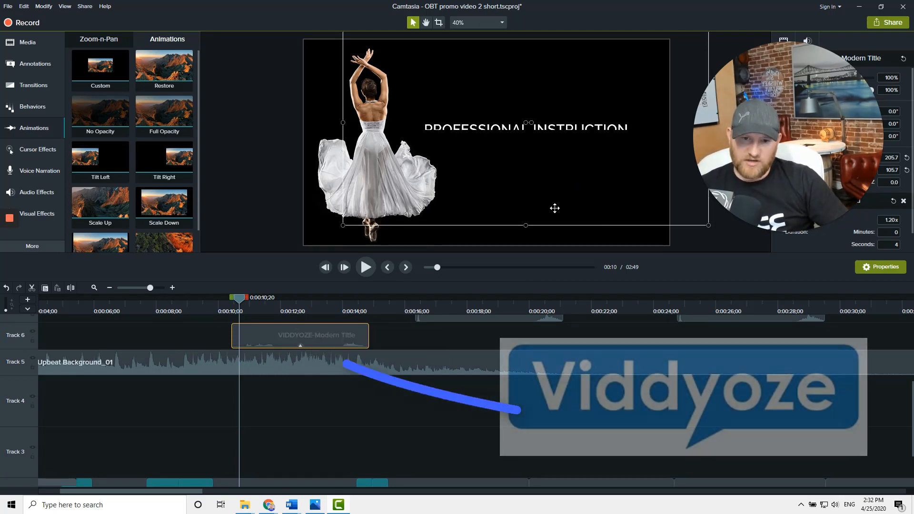
pyautogui.moveTo(560, 195); pyautogui.dragTo(520, 214)
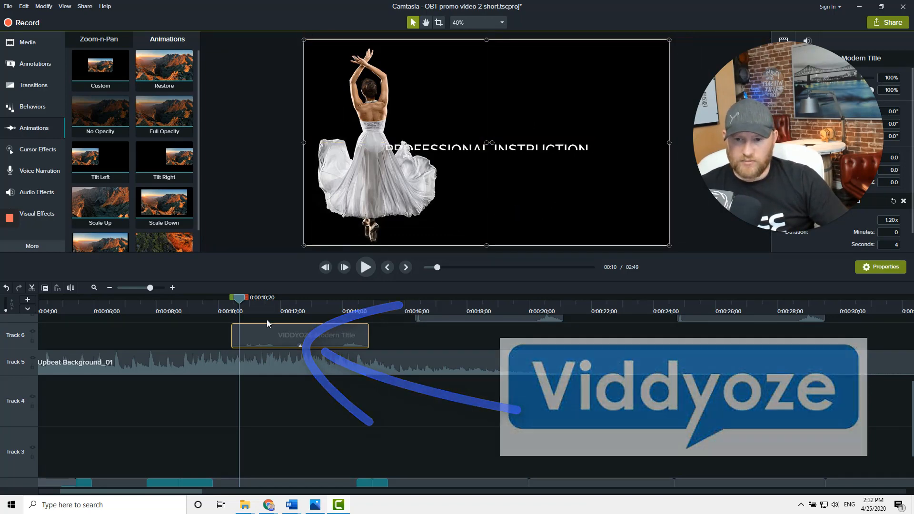
pyautogui.click(367, 269)
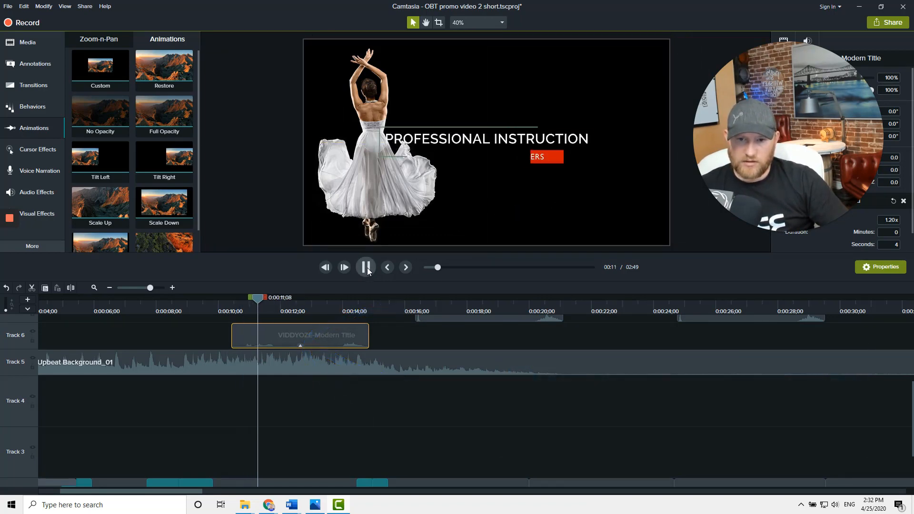
pyautogui.click(513, 222)
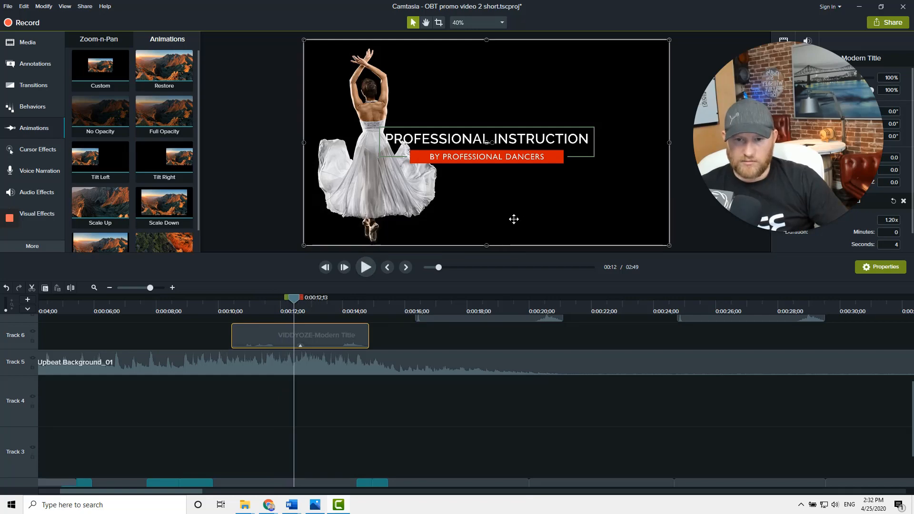
pyautogui.moveTo(515, 216); pyautogui.dragTo(562, 181)
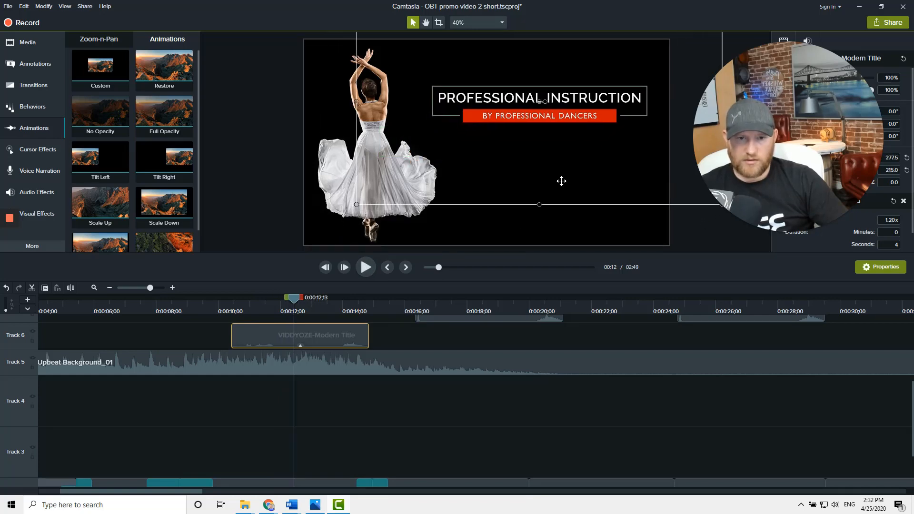
# Scrub through the timeline and inspect the tracks and the clips that follow the title
pyautogui.click(218, 304)
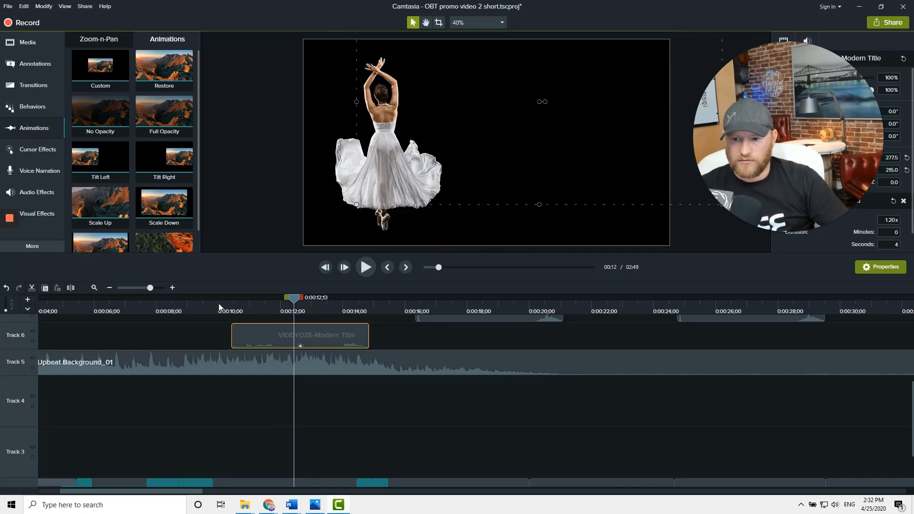
pyautogui.scroll(-1, 179, 344)
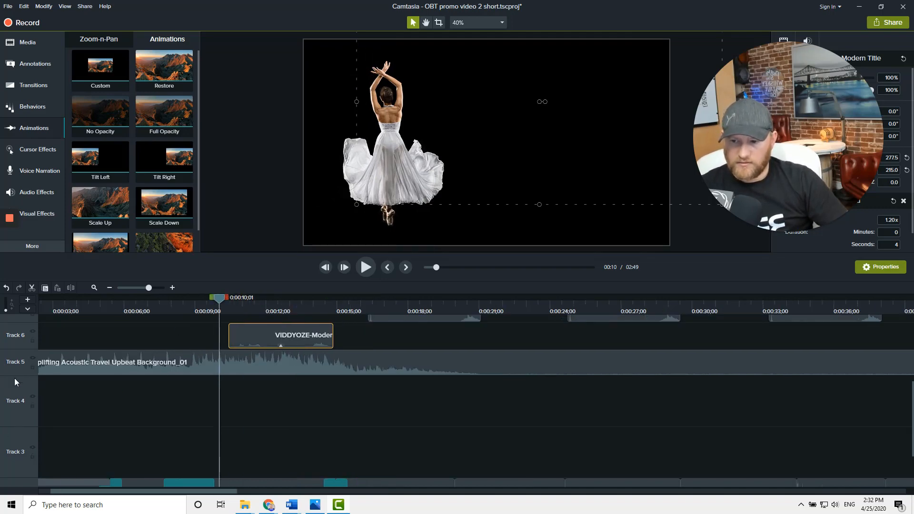
pyautogui.scroll(1, 13, 413)
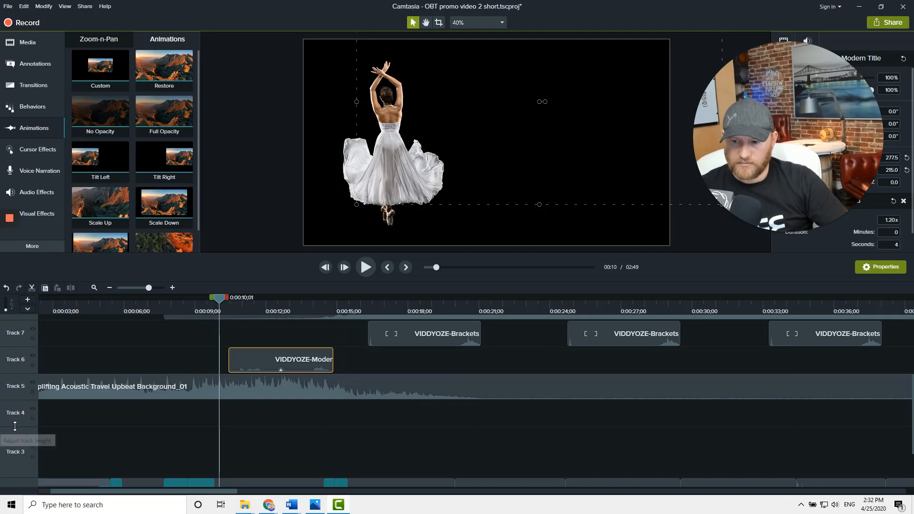
pyautogui.scroll(1, 10, 457)
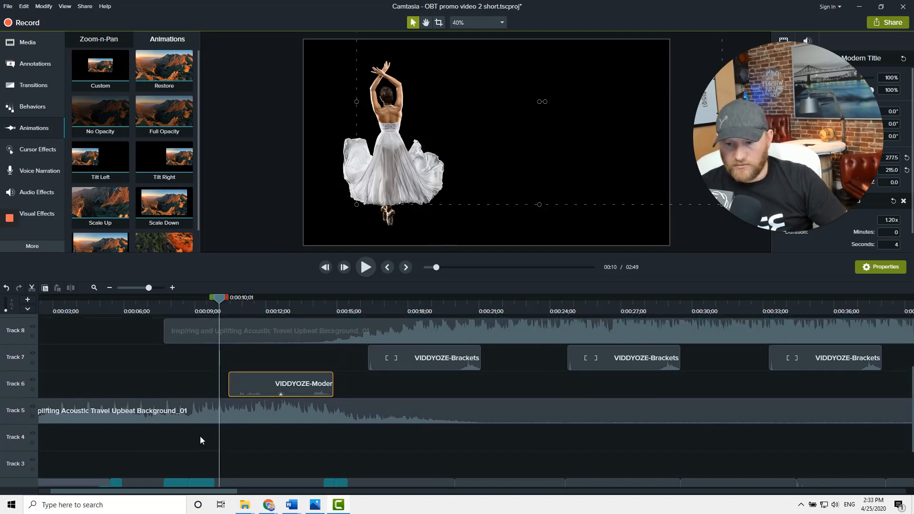
pyautogui.scroll(-2, 200, 436)
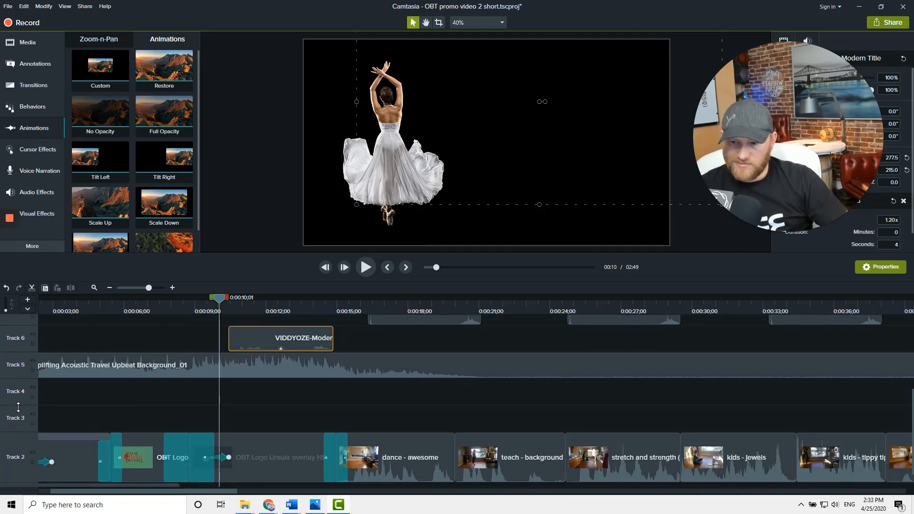
pyautogui.click(154, 307)
pyautogui.moveTo(153, 298); pyautogui.dragTo(357, 367)
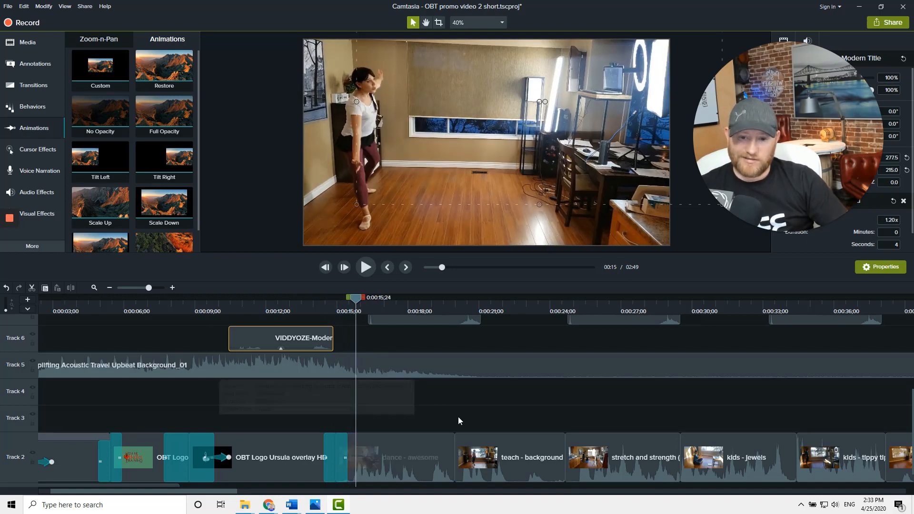
pyautogui.scroll(-2, 427, 403)
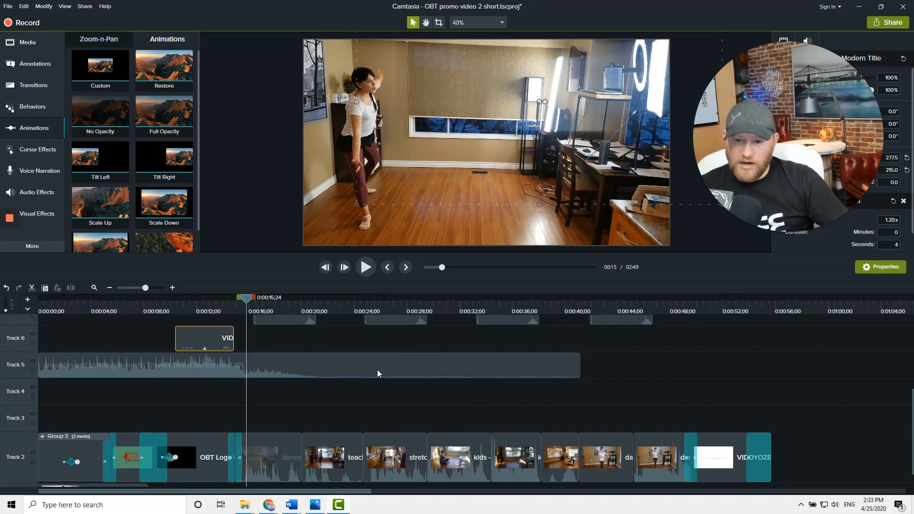
pyautogui.click(282, 443)
pyautogui.click(315, 449)
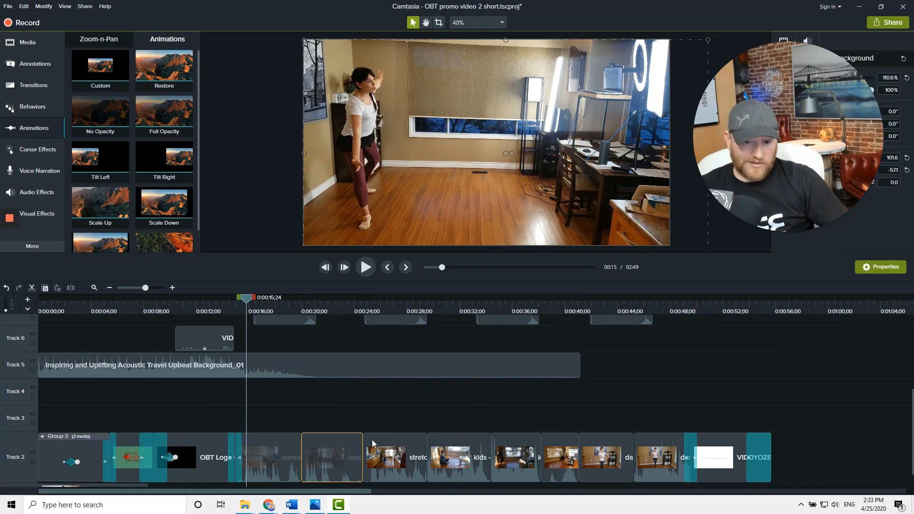
pyautogui.click(267, 422)
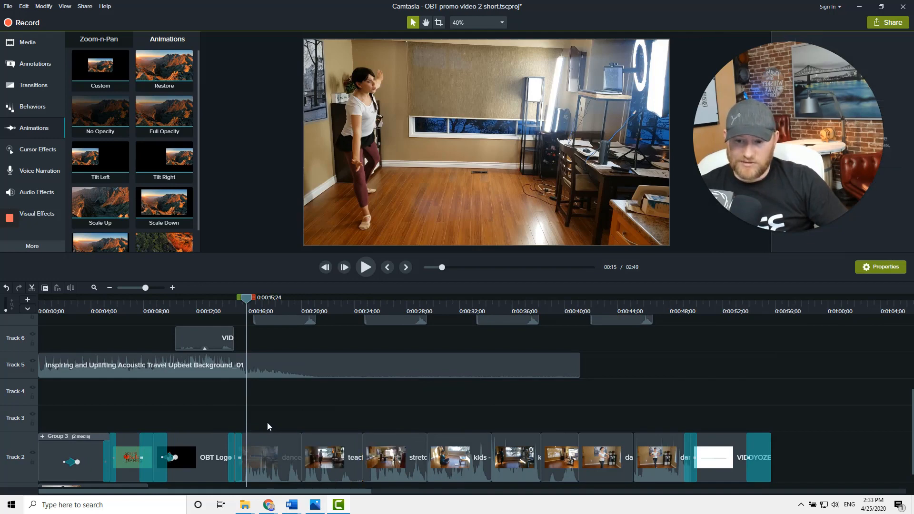
pyautogui.click(287, 460)
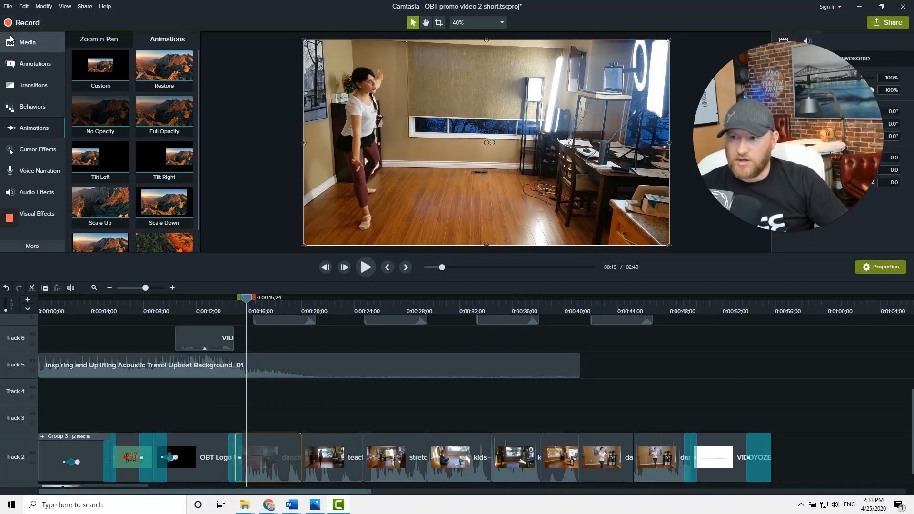
# Try adding the dance - awesome clip from the Media Bin to the timeline, then split and delete it
pyautogui.click(27, 42)
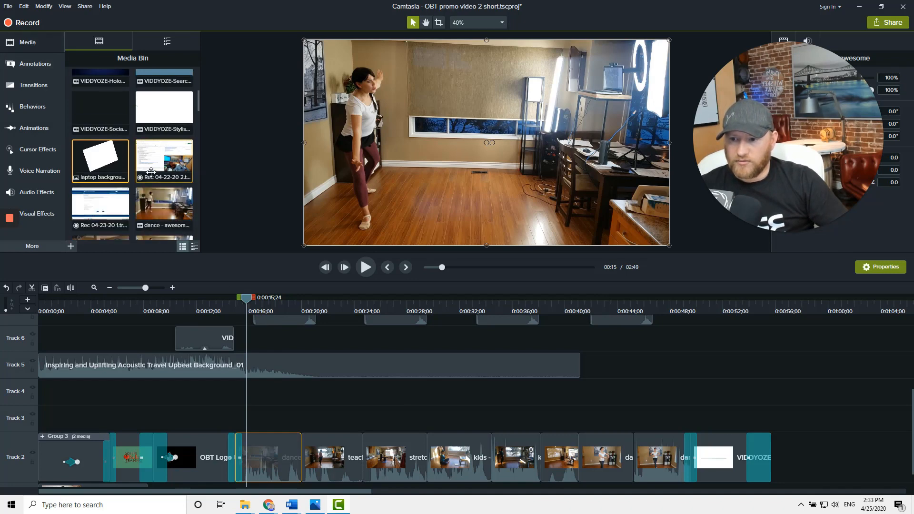
pyautogui.moveTo(156, 215); pyautogui.dragTo(693, 373)
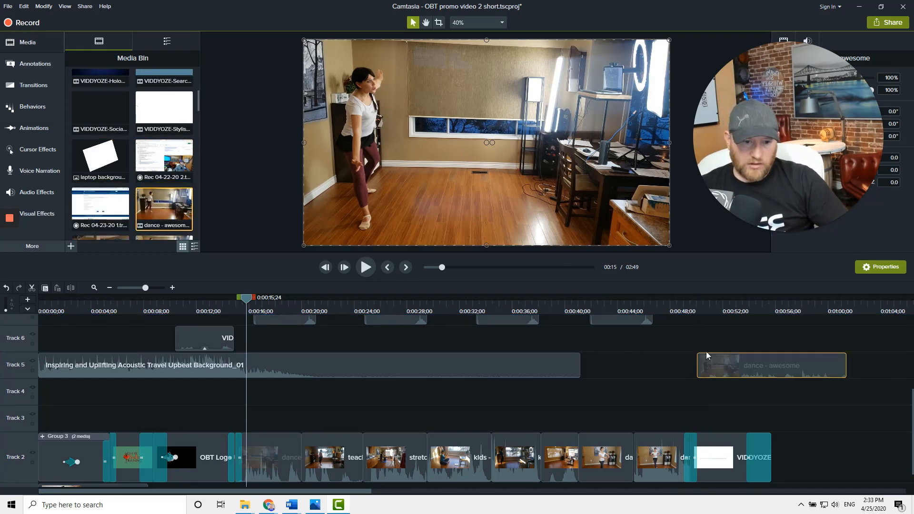
pyautogui.click(704, 308)
pyautogui.moveTo(705, 303); pyautogui.dragTo(736, 304)
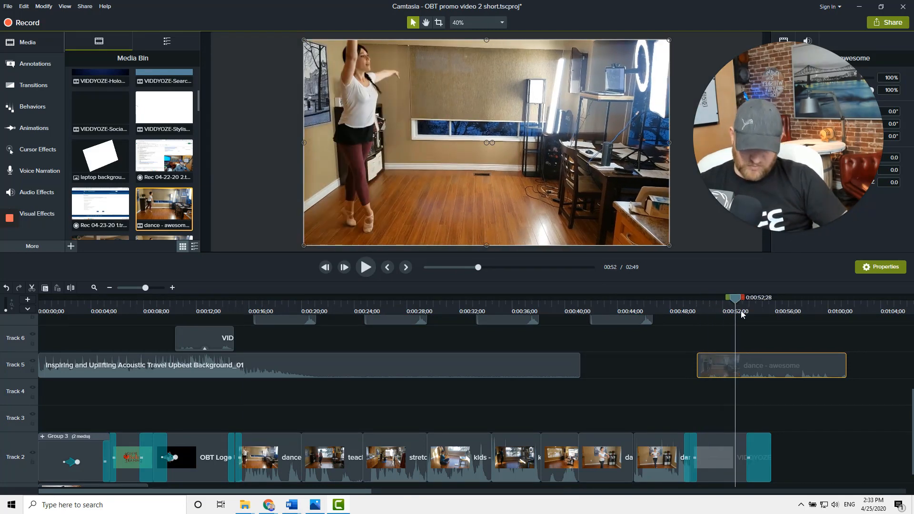
pyautogui.click(784, 333)
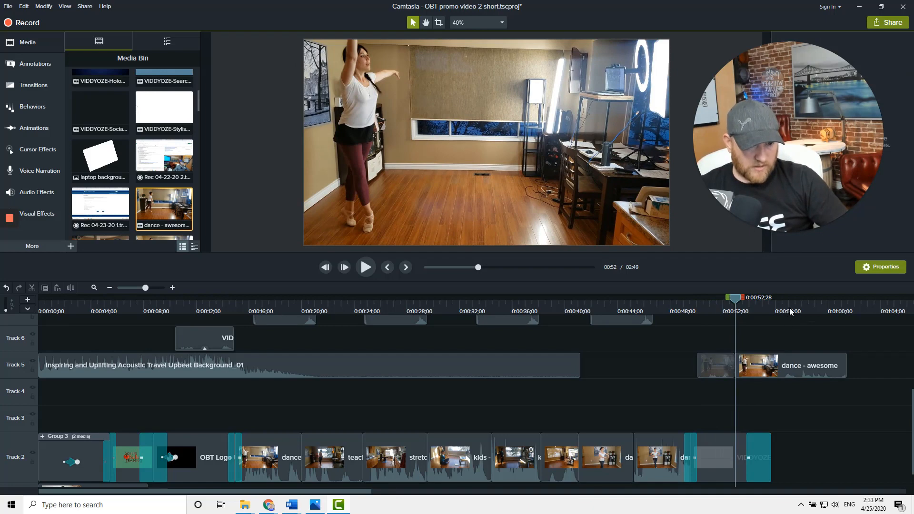
pyautogui.click(791, 312)
pyautogui.click(768, 362)
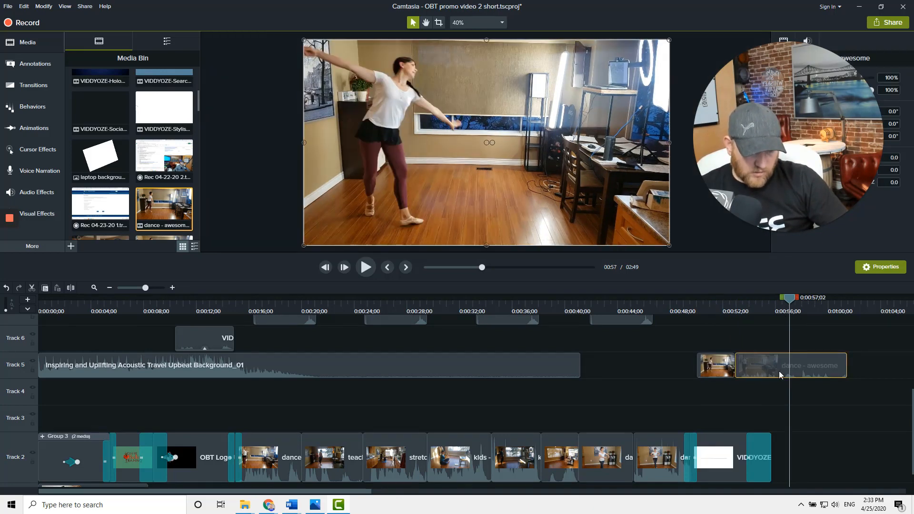
pyautogui.press('s')
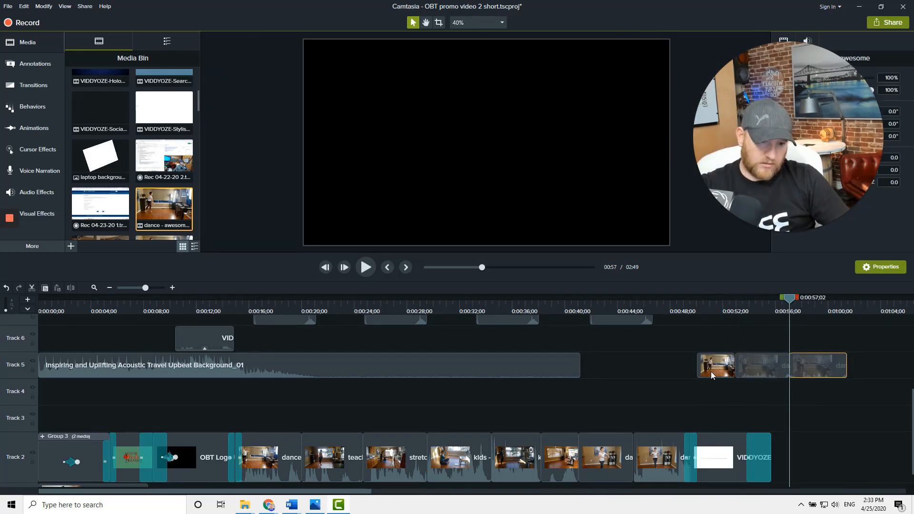
pyautogui.press('Delete')
pyautogui.click(708, 371)
pyautogui.press('Delete')
pyautogui.moveTo(764, 373); pyautogui.dragTo(406, 429)
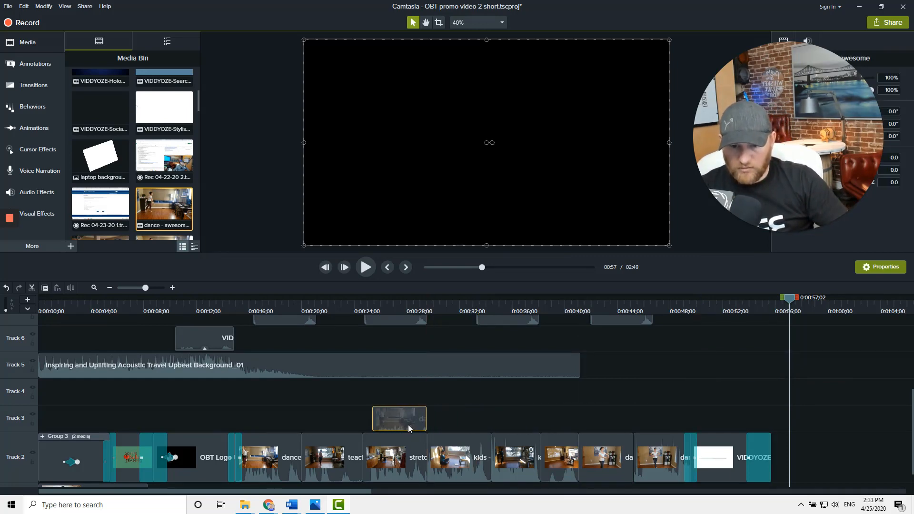
pyautogui.press('Delete')
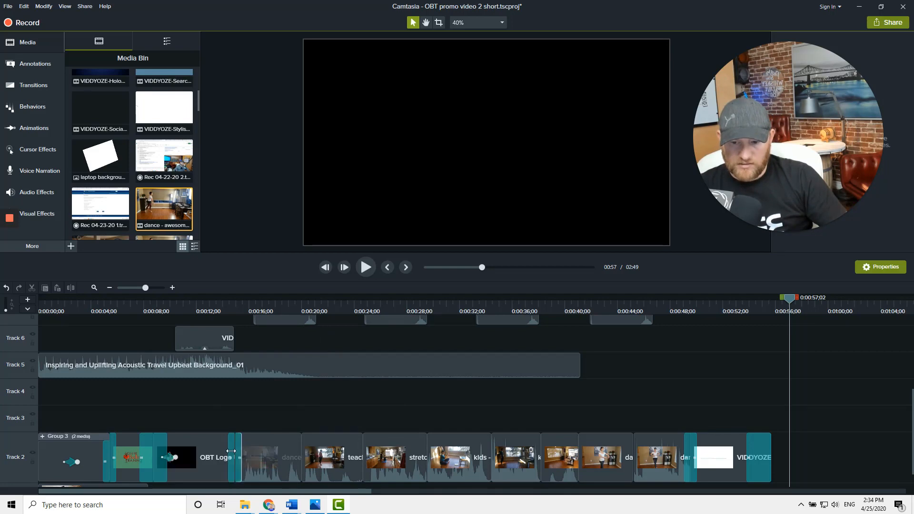
# Try replacing the transition between the OBT Logo overlay and the dance clip with one from the Transitions library
pyautogui.click(240, 449)
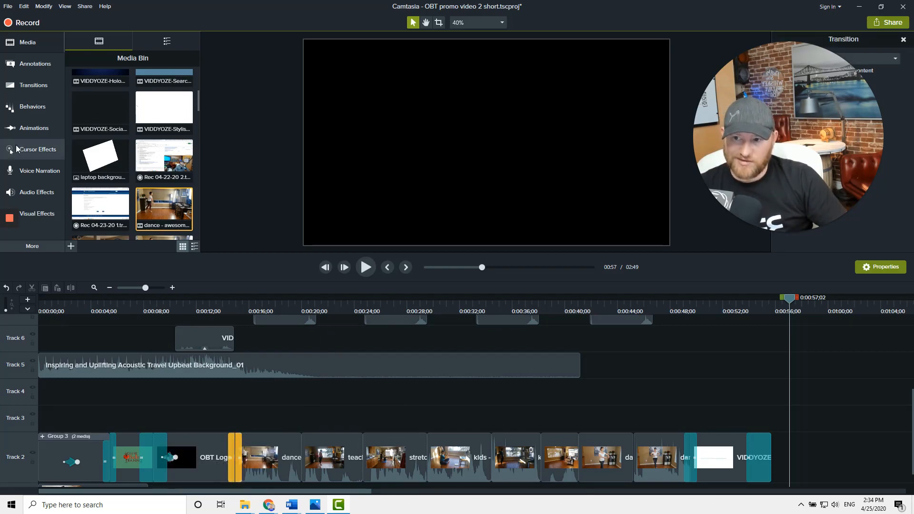
pyautogui.click(31, 85)
pyautogui.scroll(5, 114, 104)
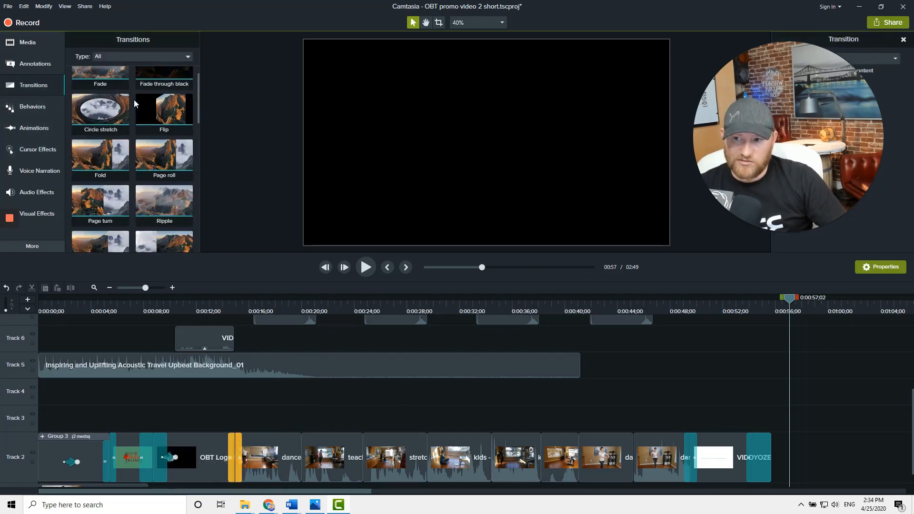
pyautogui.moveTo(95, 270); pyautogui.dragTo(233, 474)
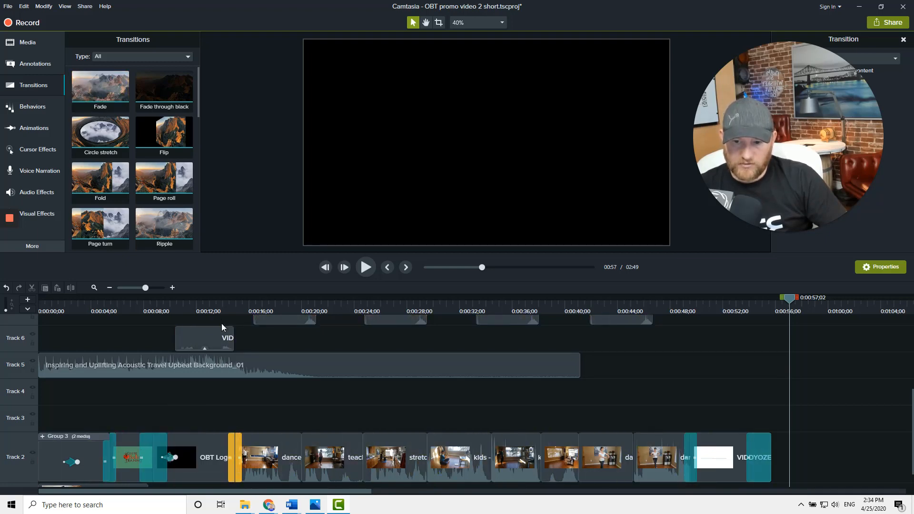
# Scrub across the end of the title to preview the transition into the dance clip
pyautogui.click(221, 304)
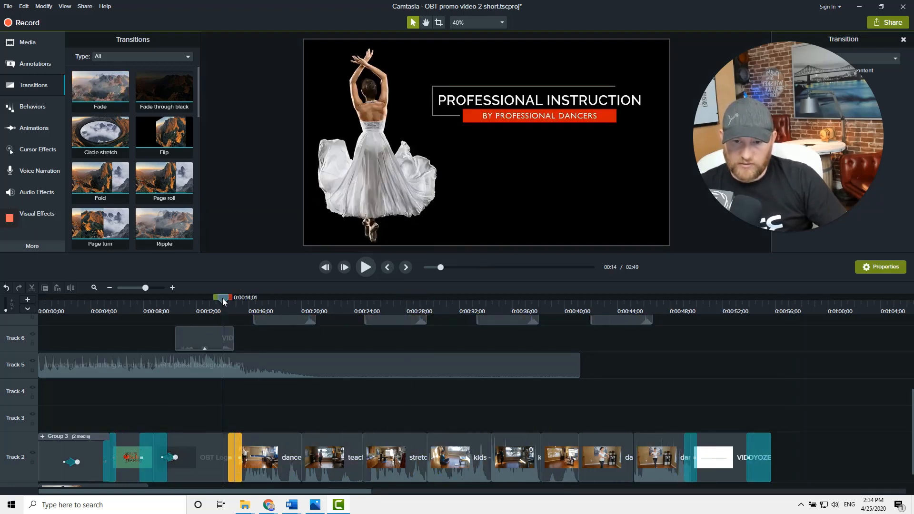
pyautogui.moveTo(226, 300)
pyautogui.mouseDown()
pyautogui.moveTo(234, 303)
pyautogui.moveTo(227, 303)
pyautogui.mouseUp()
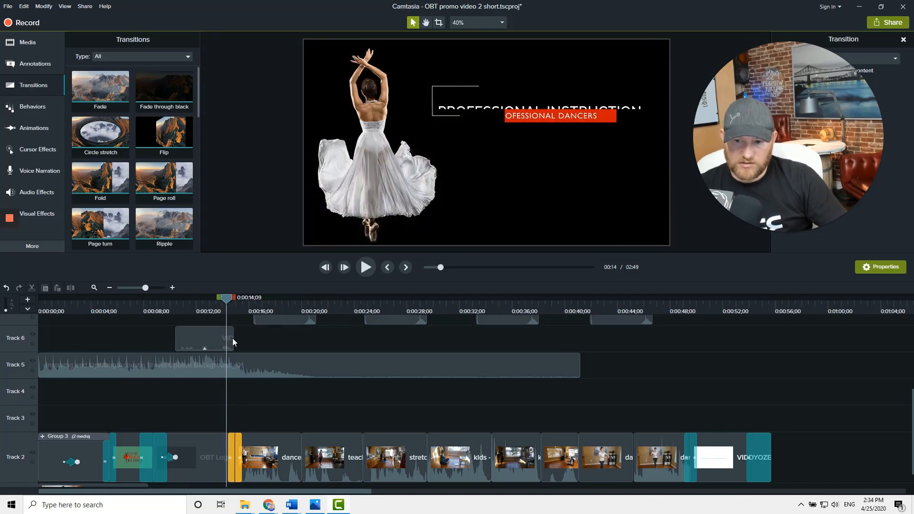
pyautogui.click(233, 304)
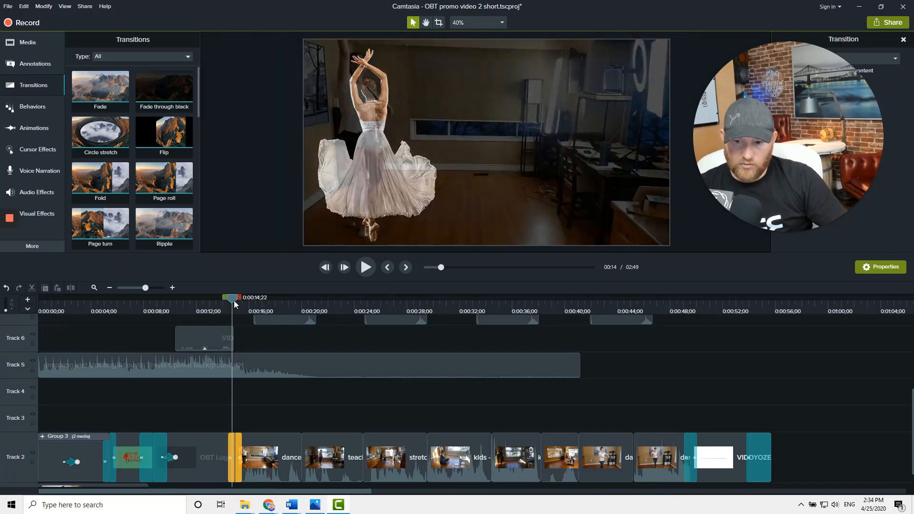
pyautogui.moveTo(235, 304)
pyautogui.mouseDown()
pyautogui.moveTo(228, 302)
pyautogui.moveTo(249, 303)
pyautogui.mouseUp()
# Adjust the volume line of the Inspiring and Uplifting Acoustic Travel Upbeat Background_01 audio on Track 5
pyautogui.scroll(2, 268, 340)
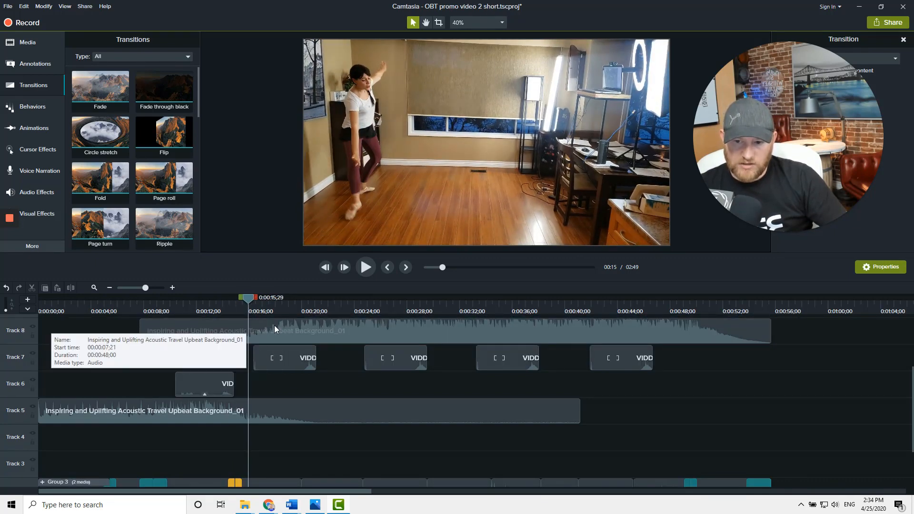
pyautogui.click(279, 413)
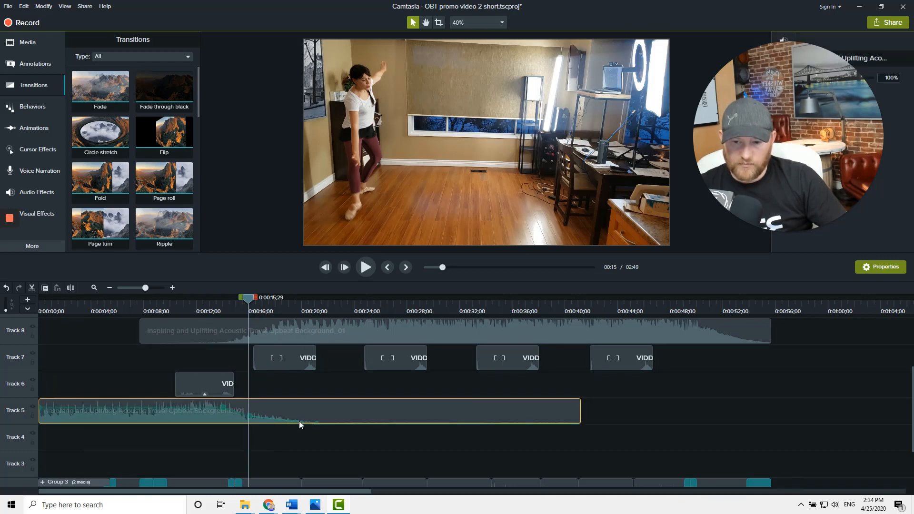
pyautogui.moveTo(319, 422)
pyautogui.mouseDown()
pyautogui.moveTo(327, 405)
pyautogui.moveTo(325, 432)
pyautogui.mouseUp()
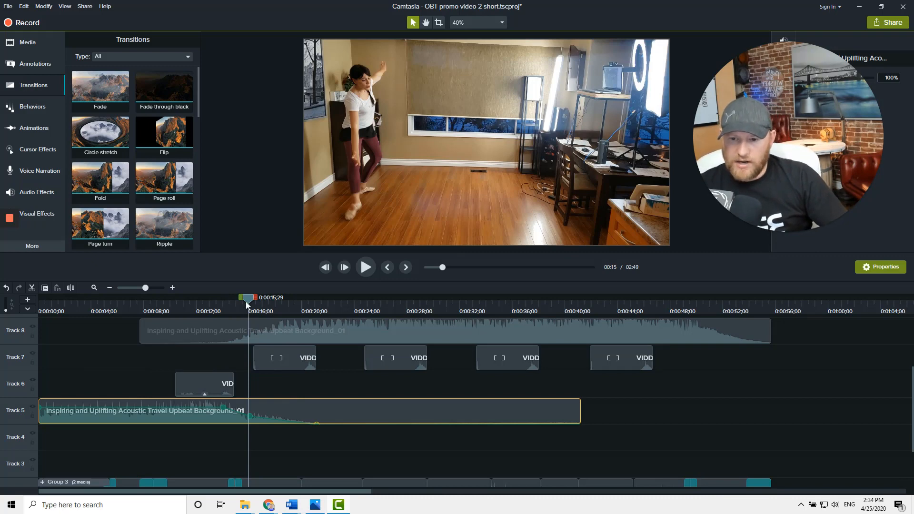
pyautogui.moveTo(246, 300); pyautogui.dragTo(301, 300)
pyautogui.scroll(-1, 356, 347)
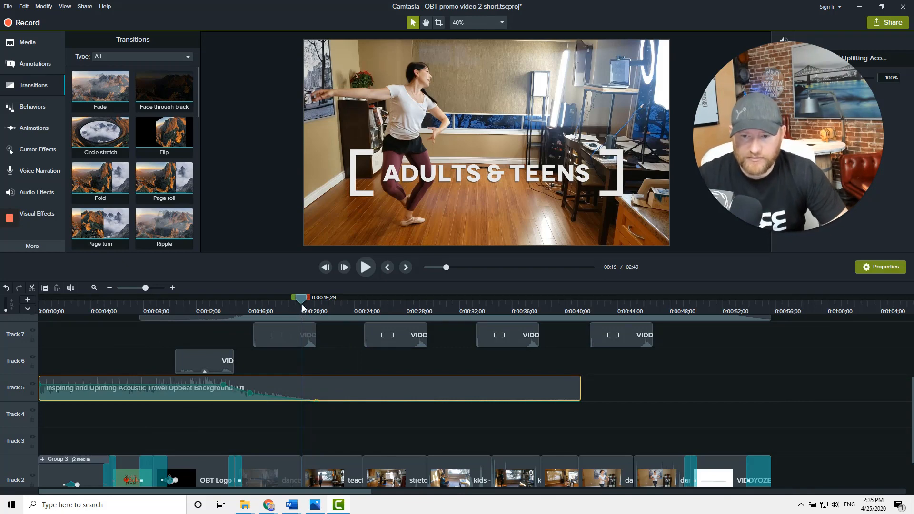
# Scrub along the timeline through the title overlays to the closing logo clip to preview the edited intro
pyautogui.moveTo(312, 305); pyautogui.dragTo(573, 347)
pyautogui.scroll(-1, 374, 469)
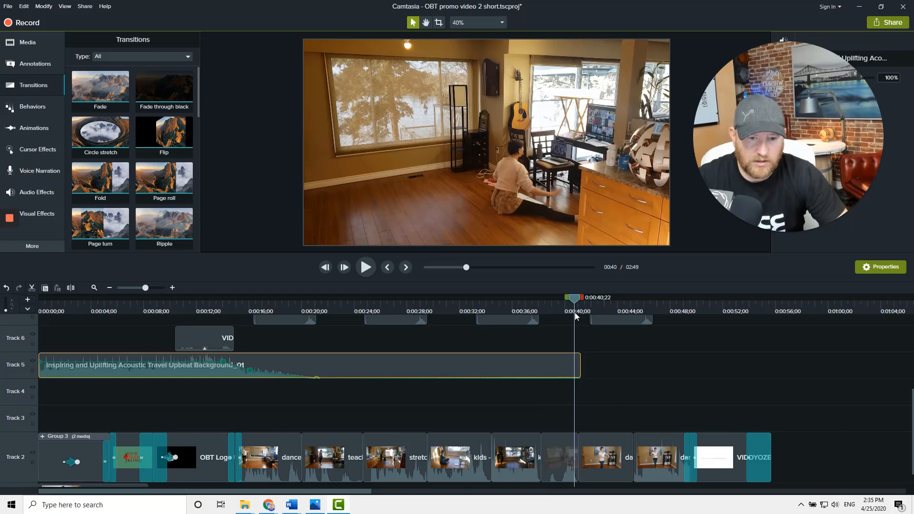
pyautogui.moveTo(575, 299); pyautogui.dragTo(608, 295)
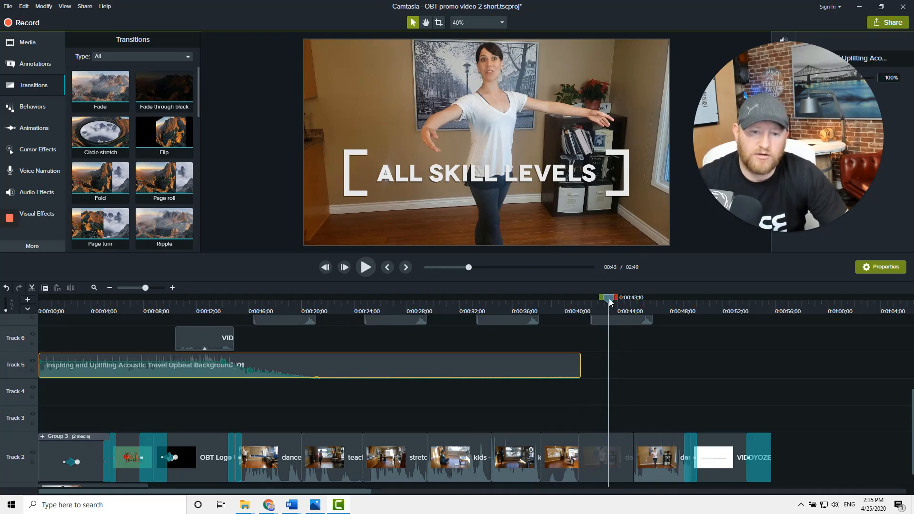
pyautogui.moveTo(610, 302); pyautogui.dragTo(750, 416)
pyautogui.scroll(2, 770, 386)
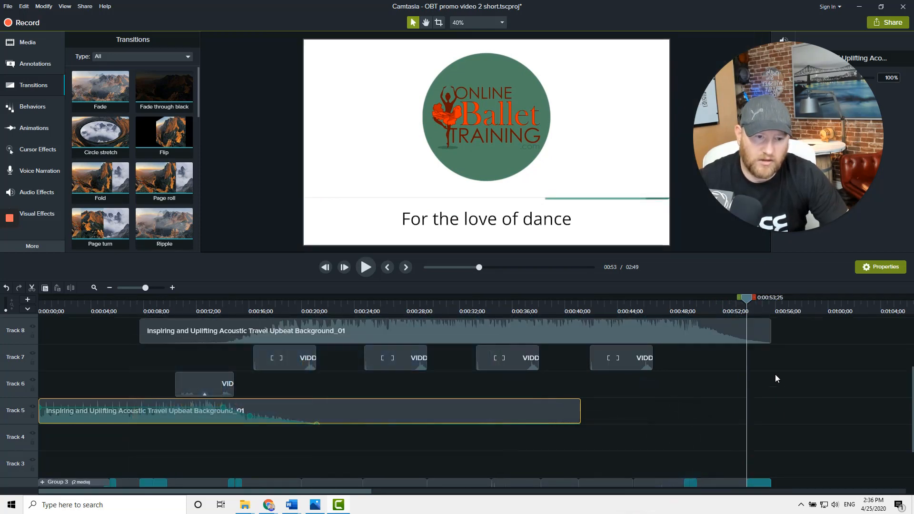
pyautogui.scroll(1, 705, 351)
pyautogui.scroll(-3, 765, 361)
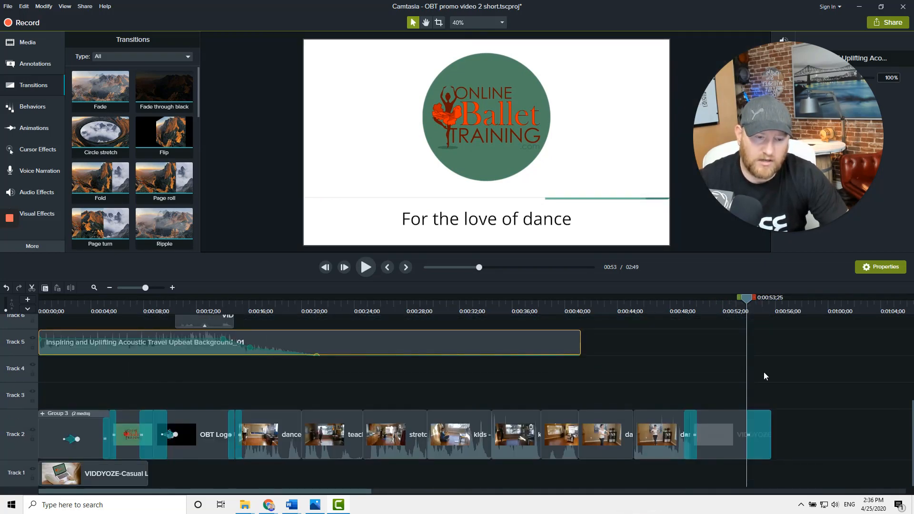
pyautogui.click(769, 434)
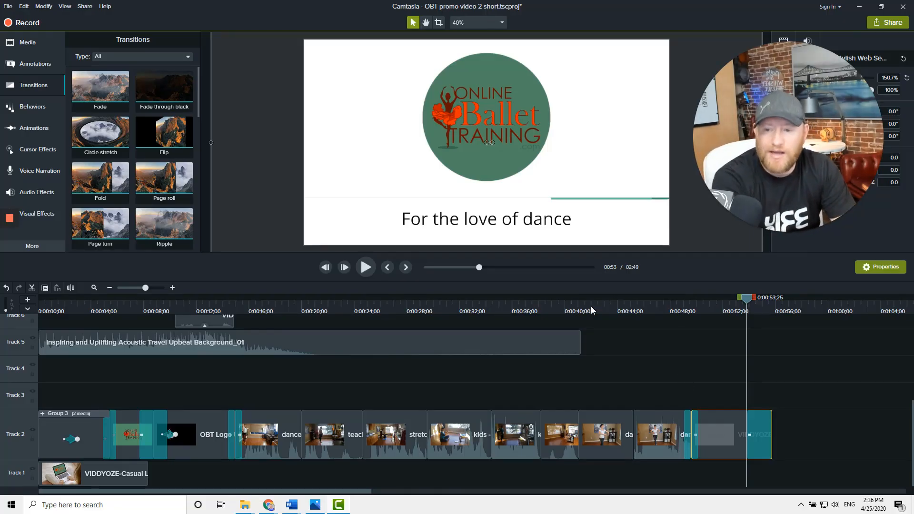
pyautogui.click(775, 308)
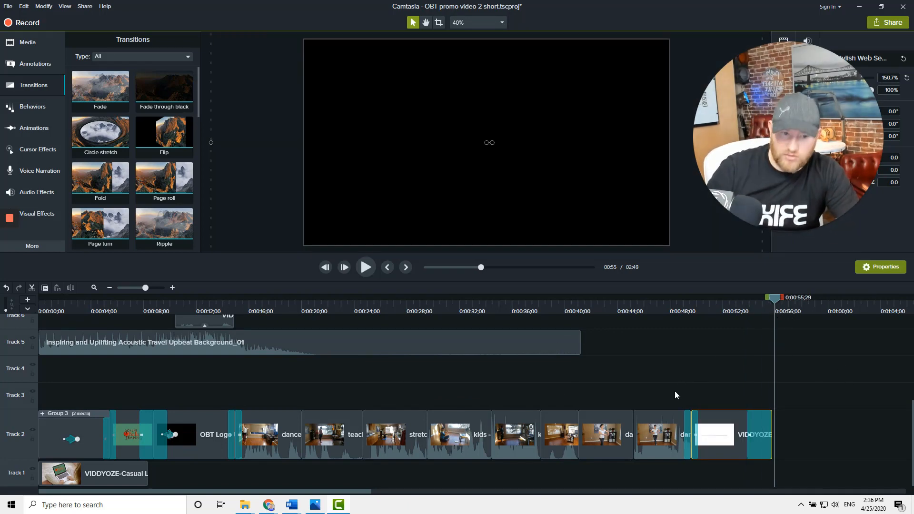
pyautogui.scroll(-5, 675, 390)
pyautogui.scroll(-1, 552, 417)
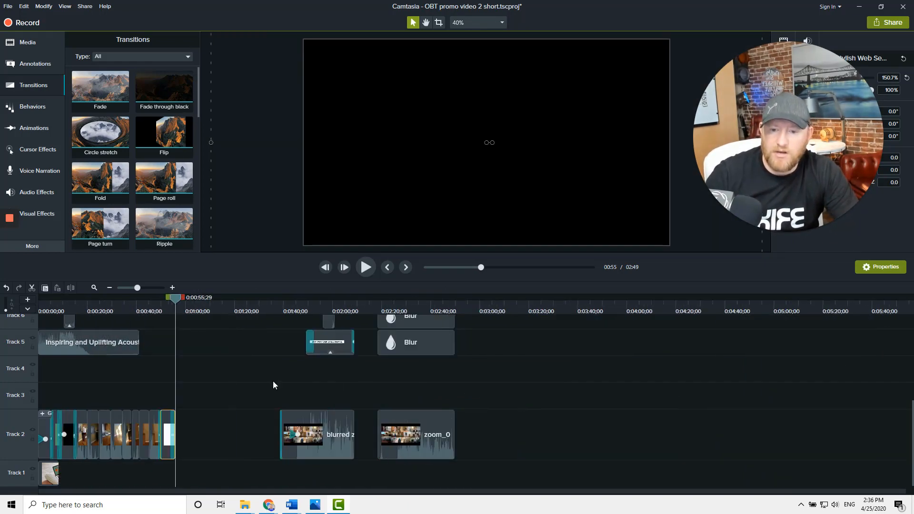
pyautogui.click(85, 6)
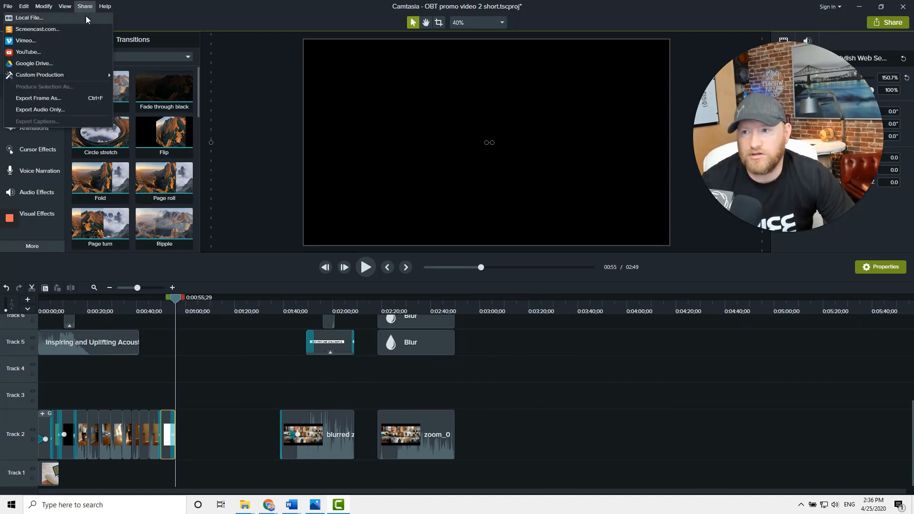
pyautogui.click(88, 18)
pyautogui.click(529, 382)
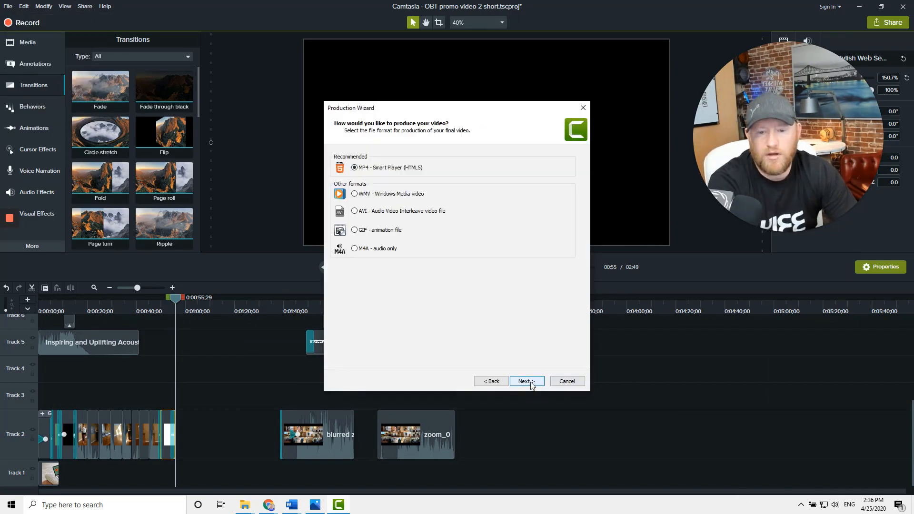
pyautogui.click(523, 382)
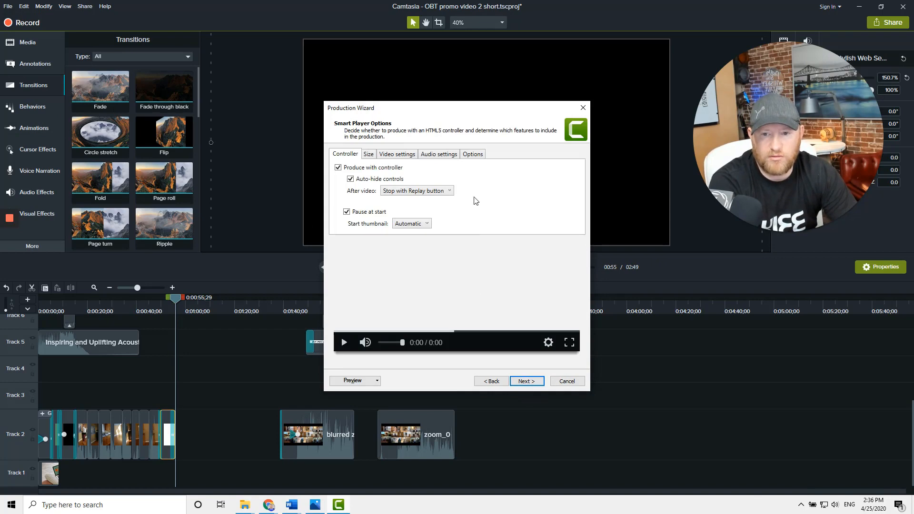
pyautogui.click(565, 382)
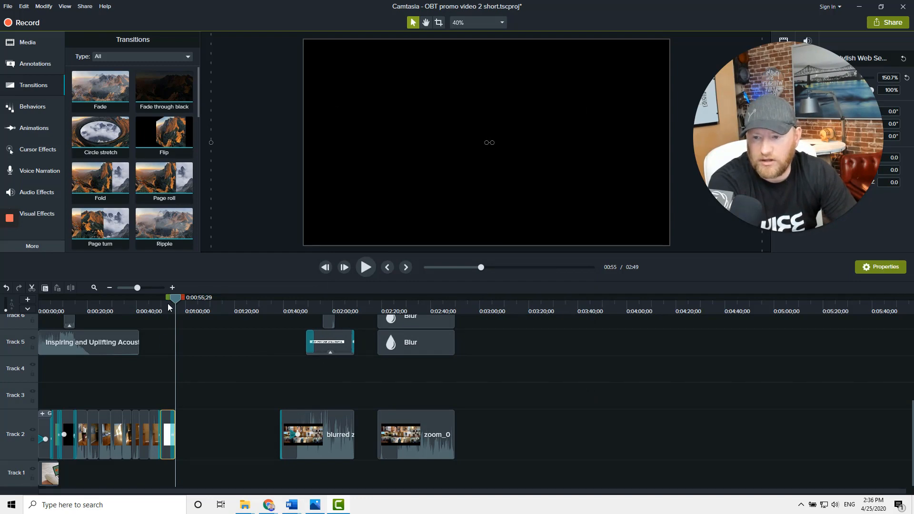
pyautogui.moveTo(167, 301); pyautogui.dragTo(39, 300)
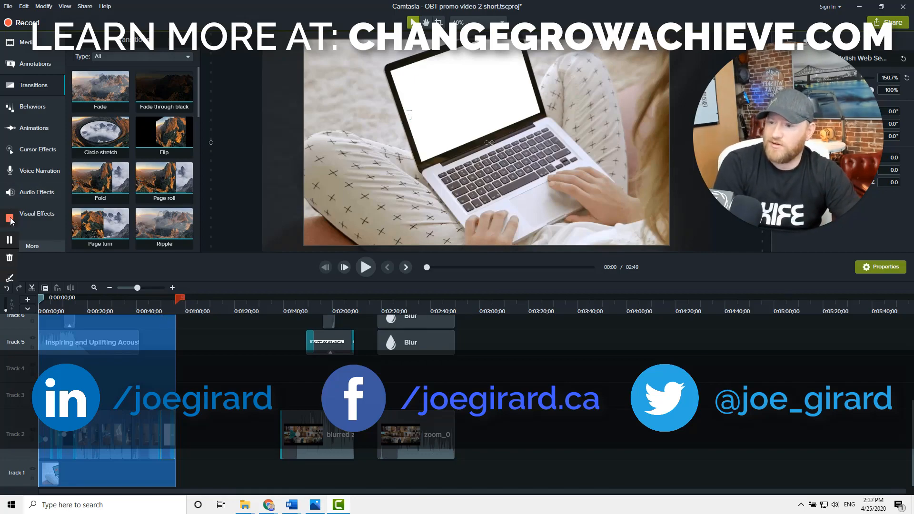
pyautogui.click(11, 220)
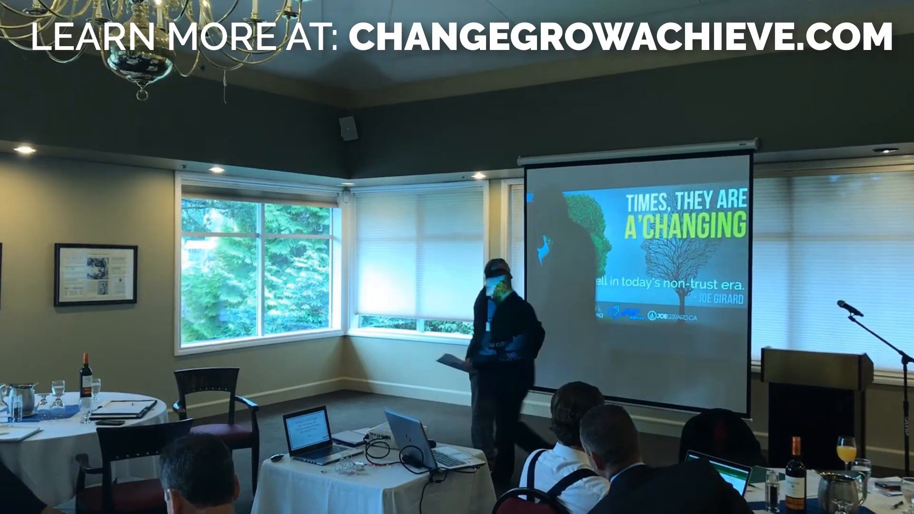